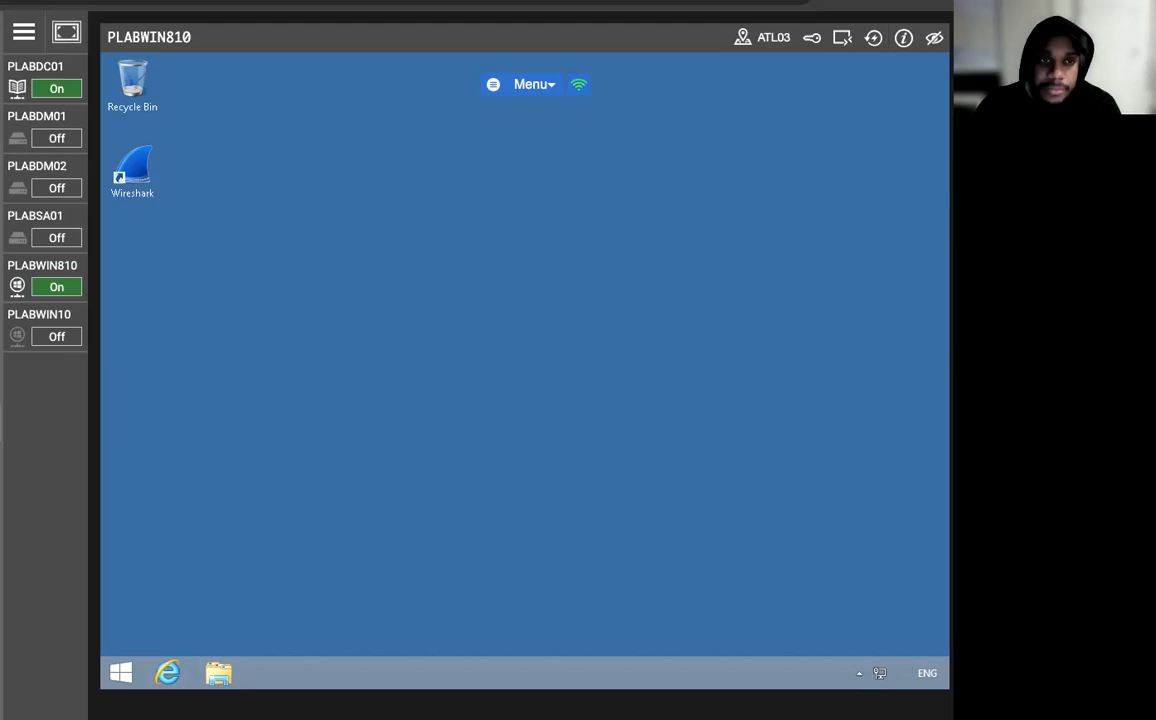
Switch to the PLABDC01 server and open Group Policy Management from Server Manager.
left_click(31, 67)
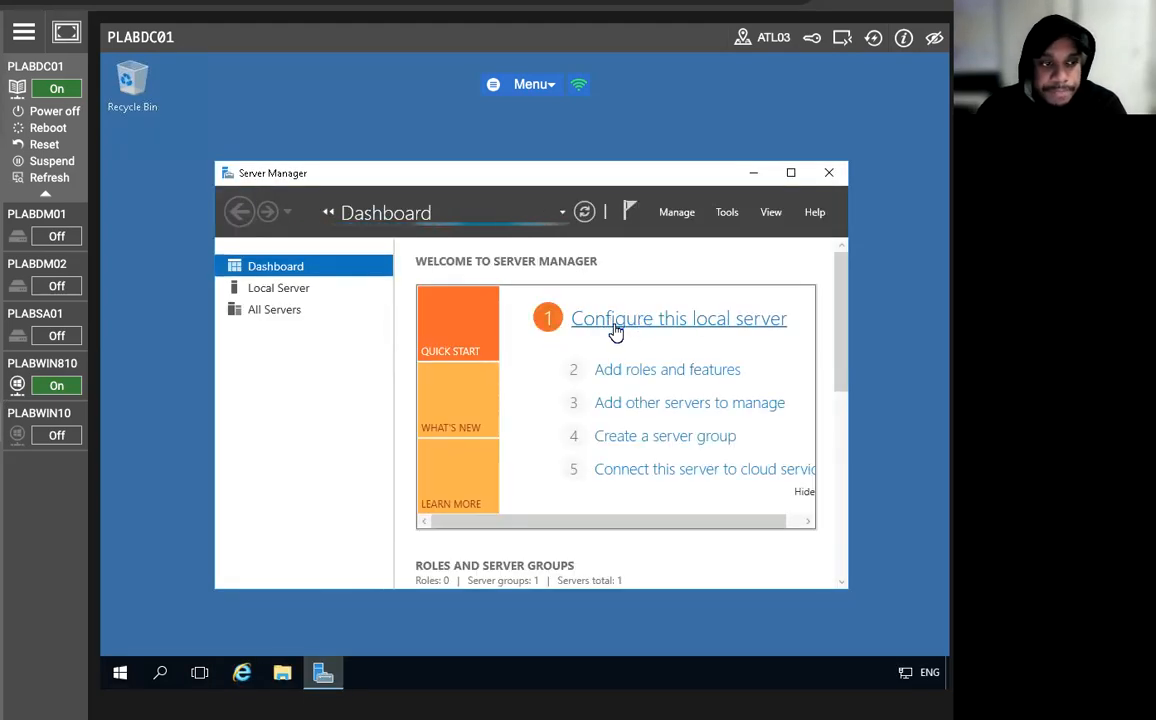
left_click(727, 213)
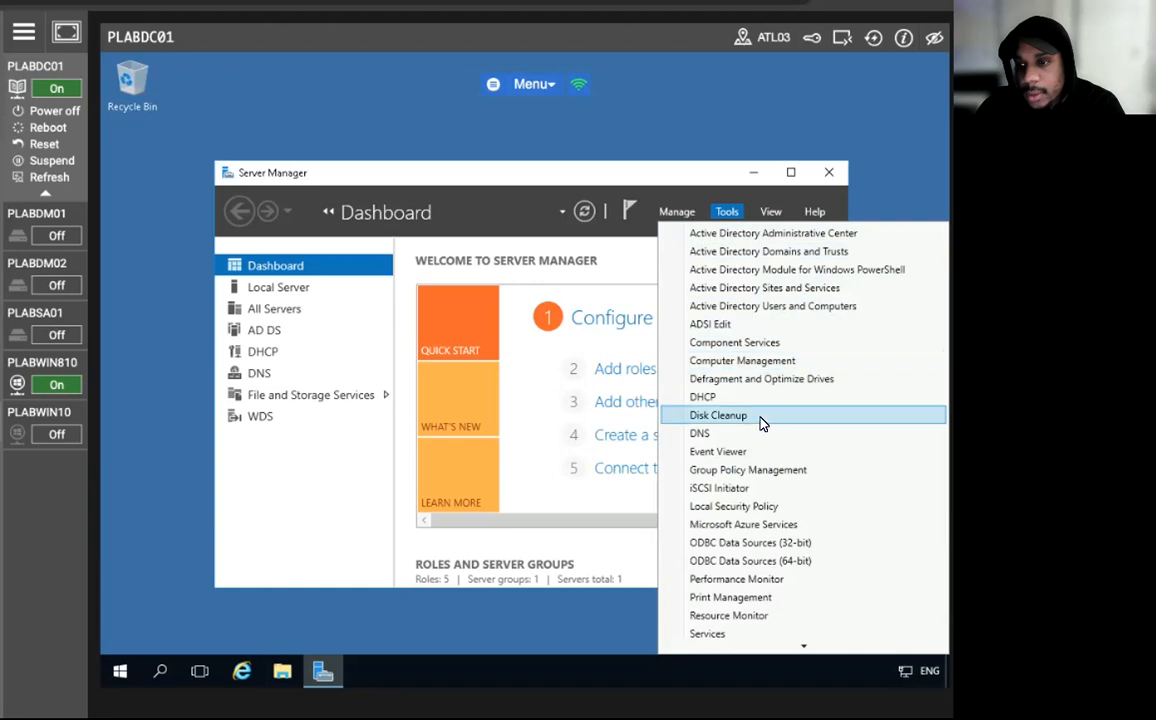
left_click(688, 470)
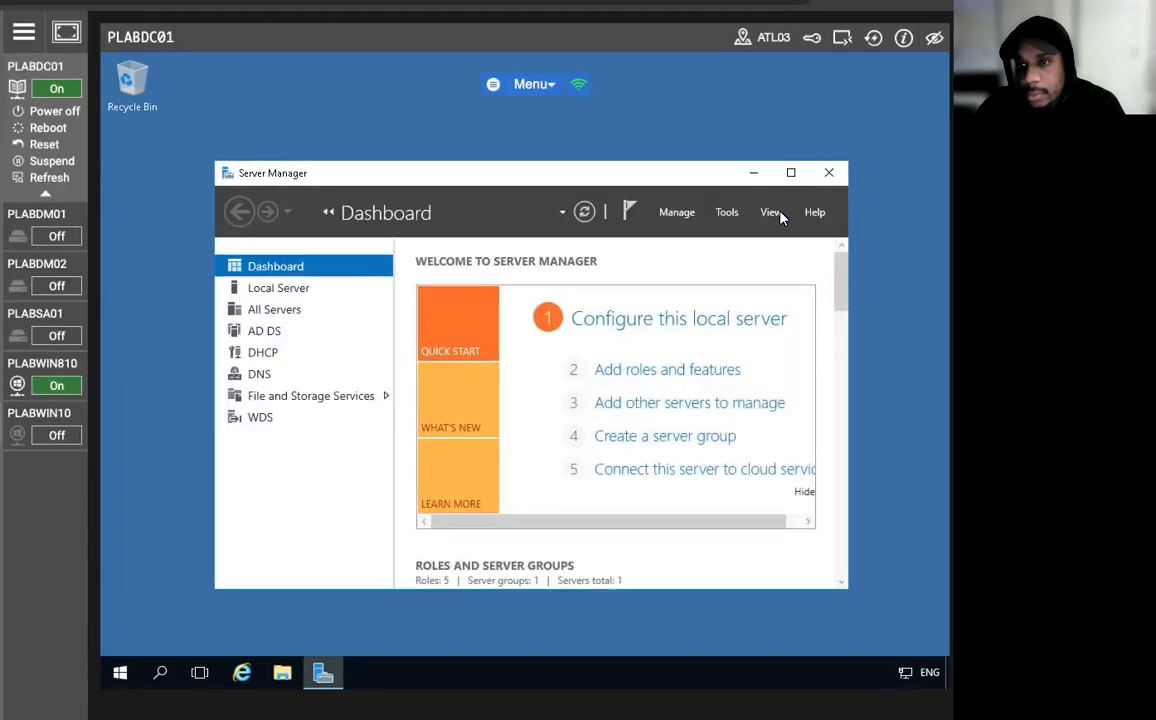
left_click(727, 212)
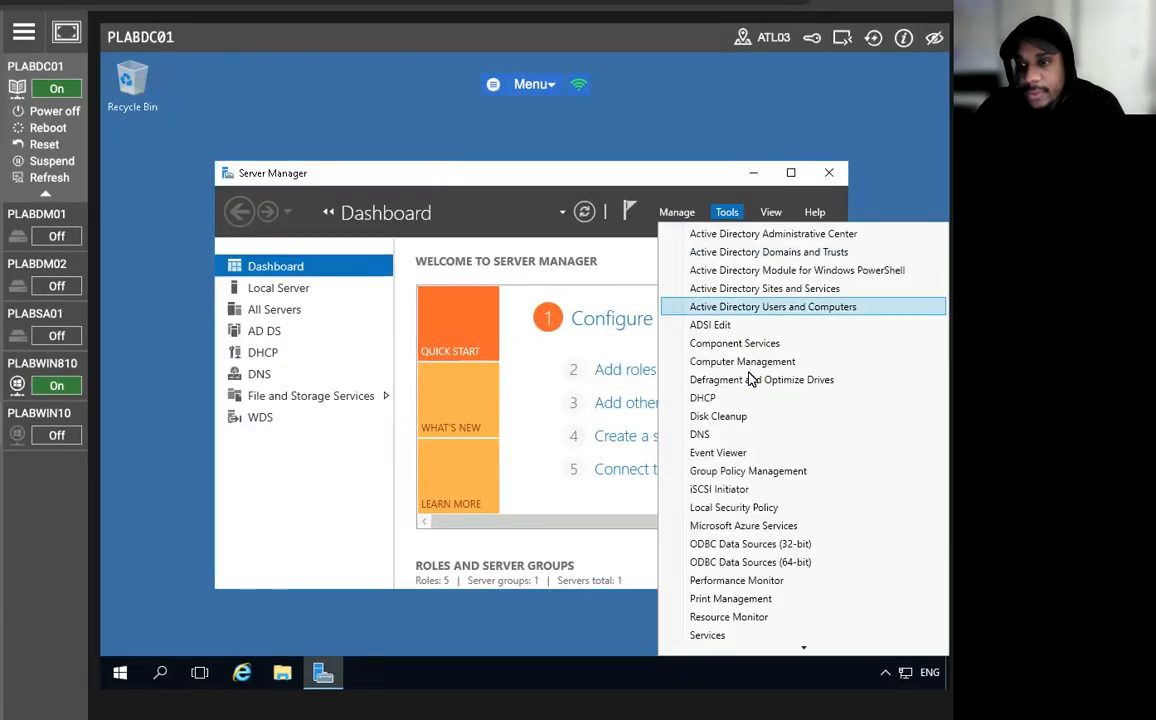
left_click(747, 474)
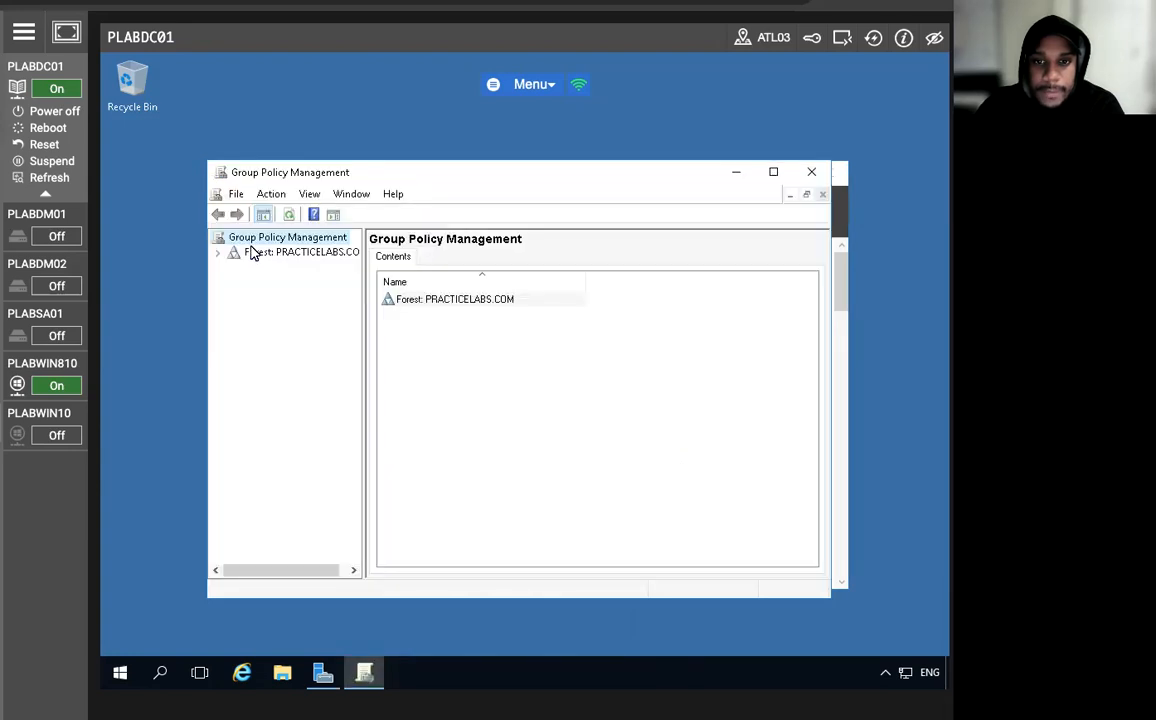
Create a GPO named "Bitlocker for desktops" linked to the PRACTICELABS.COM domain, with no source starter GPO.
left_click(220, 255)
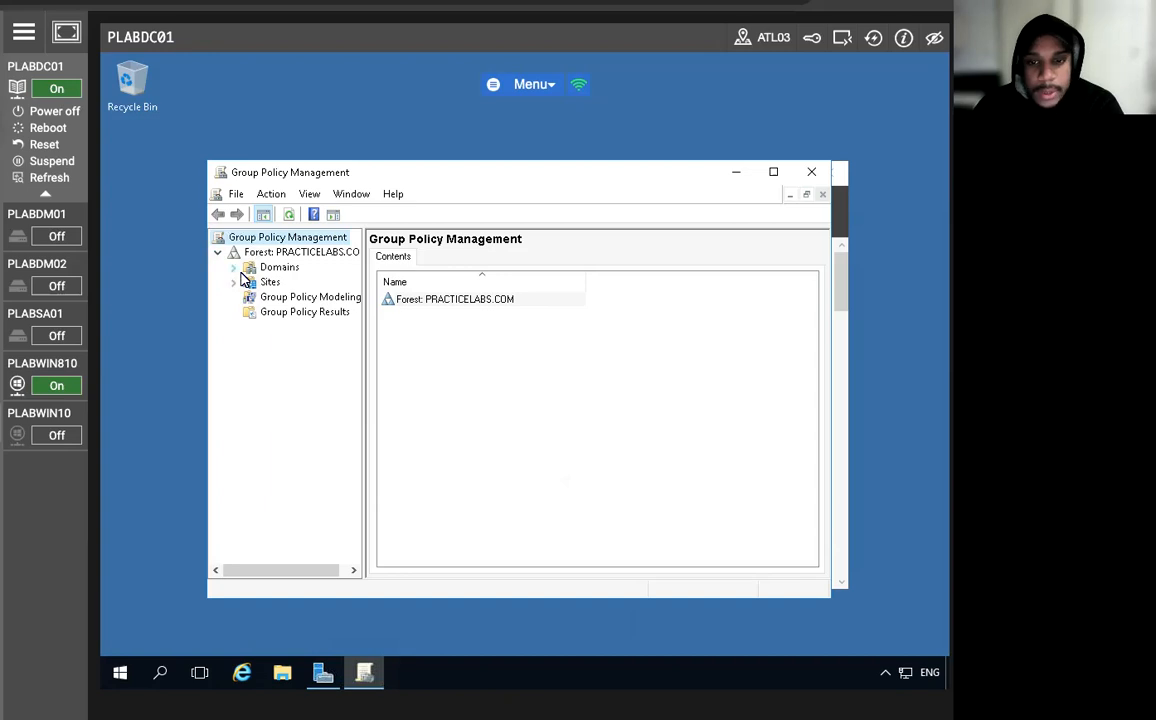
left_click(234, 267)
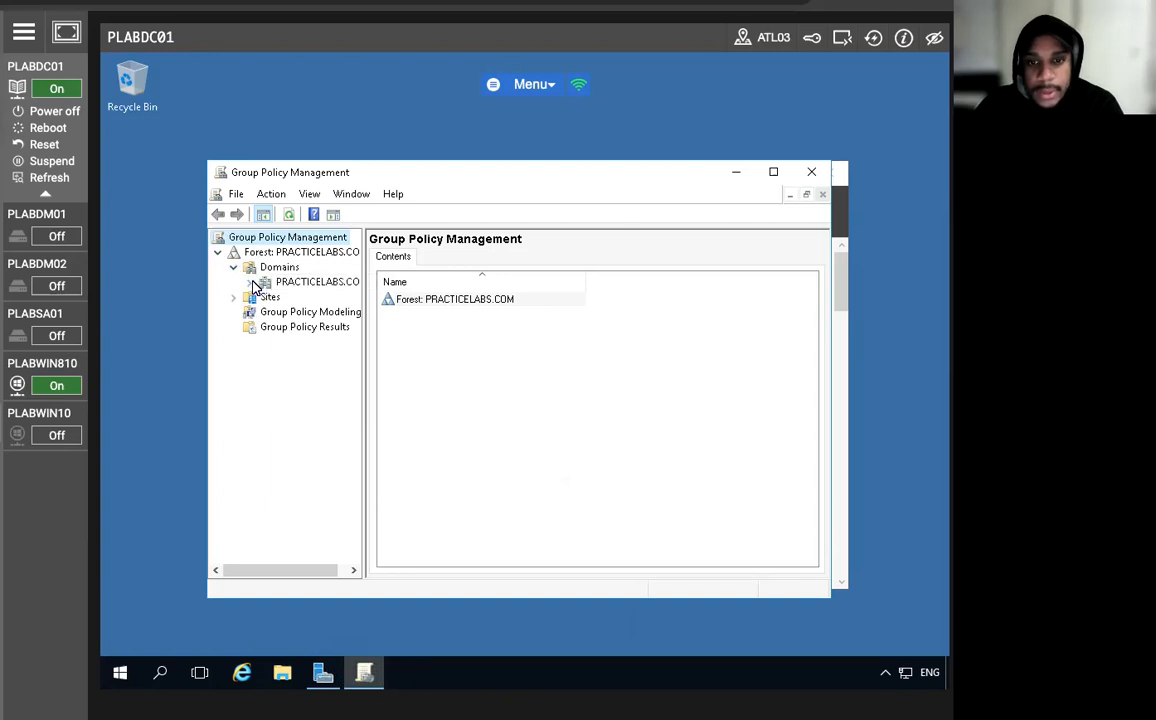
left_click(249, 282)
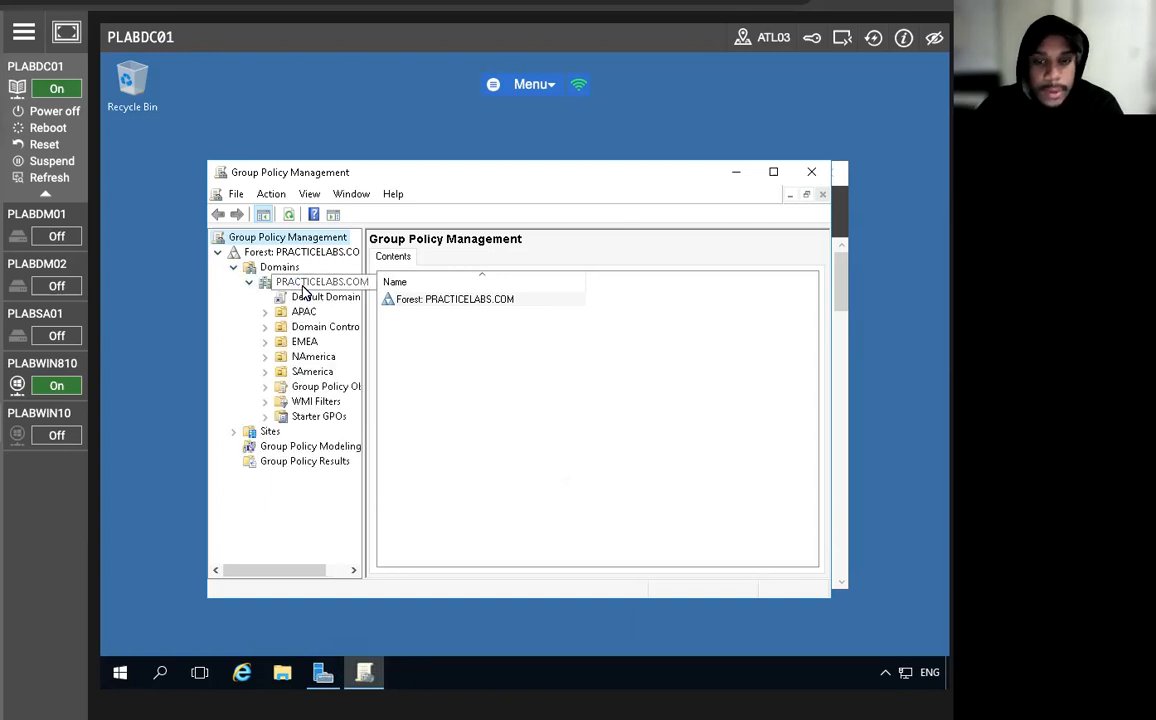
left_click(302, 285)
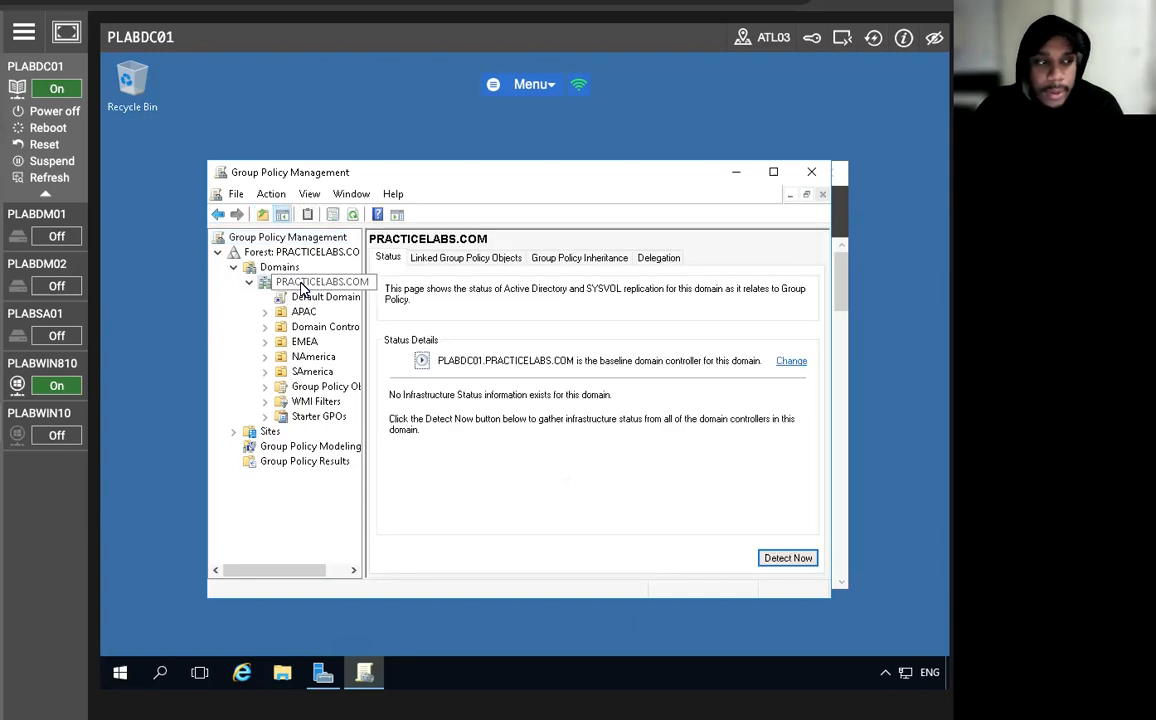
right_click(302, 285)
left_click(355, 292)
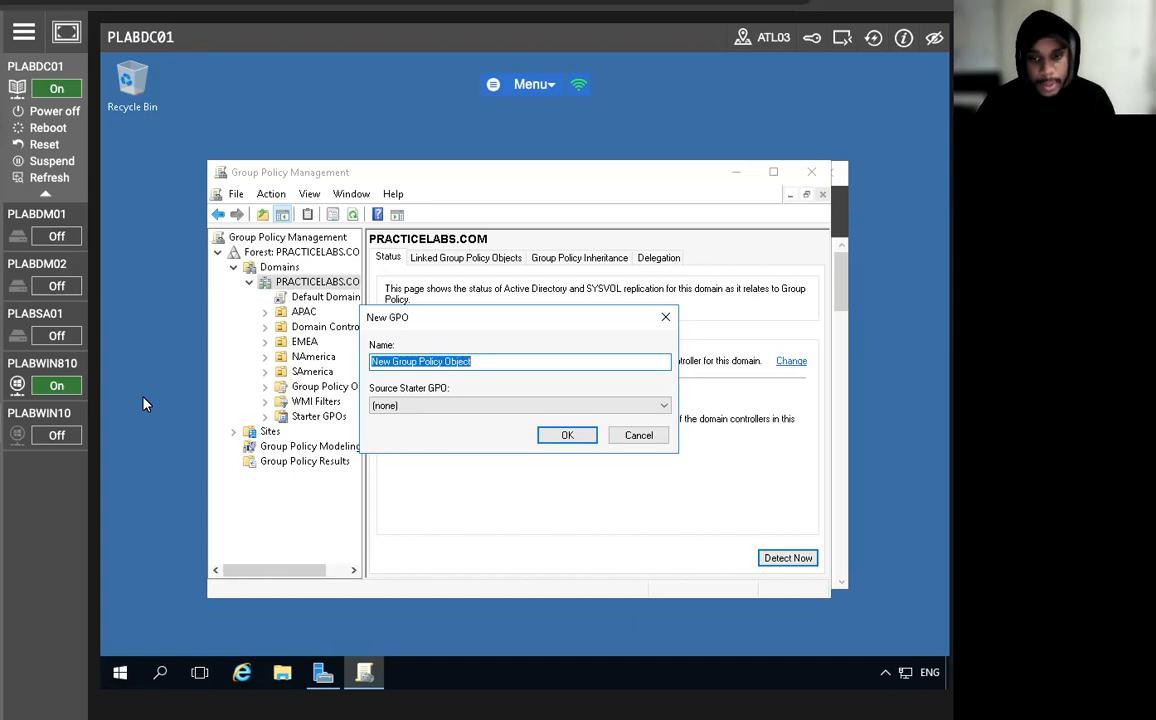
type("B")
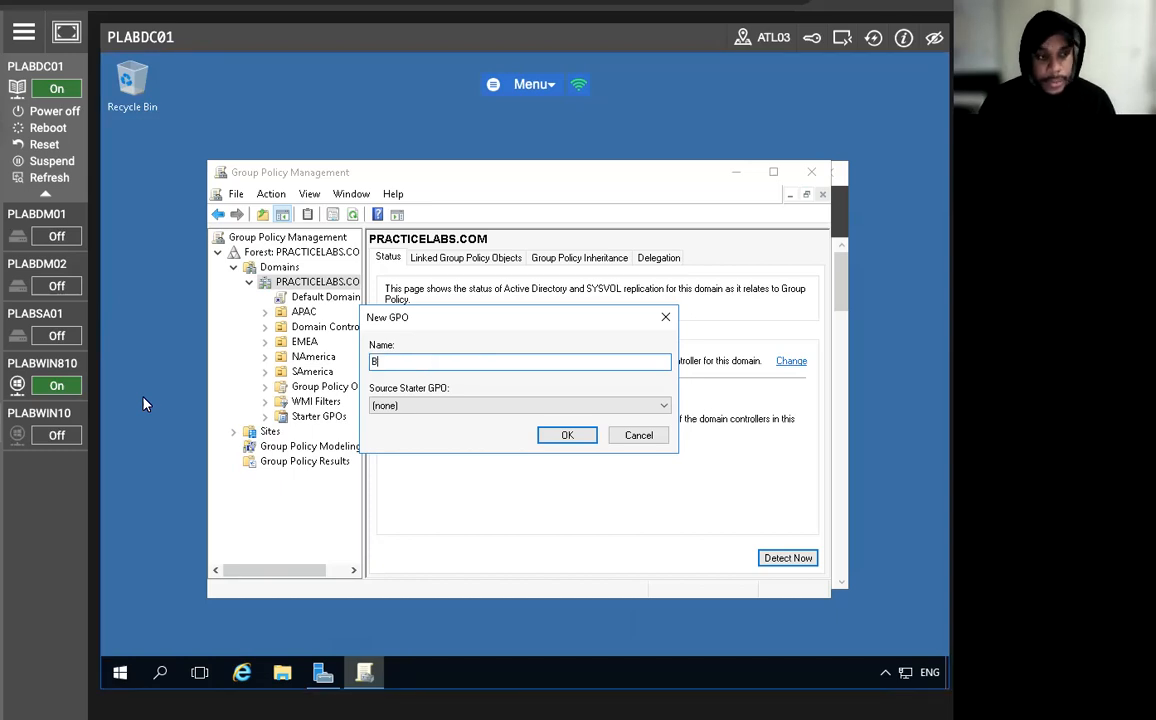
type("itlocker")
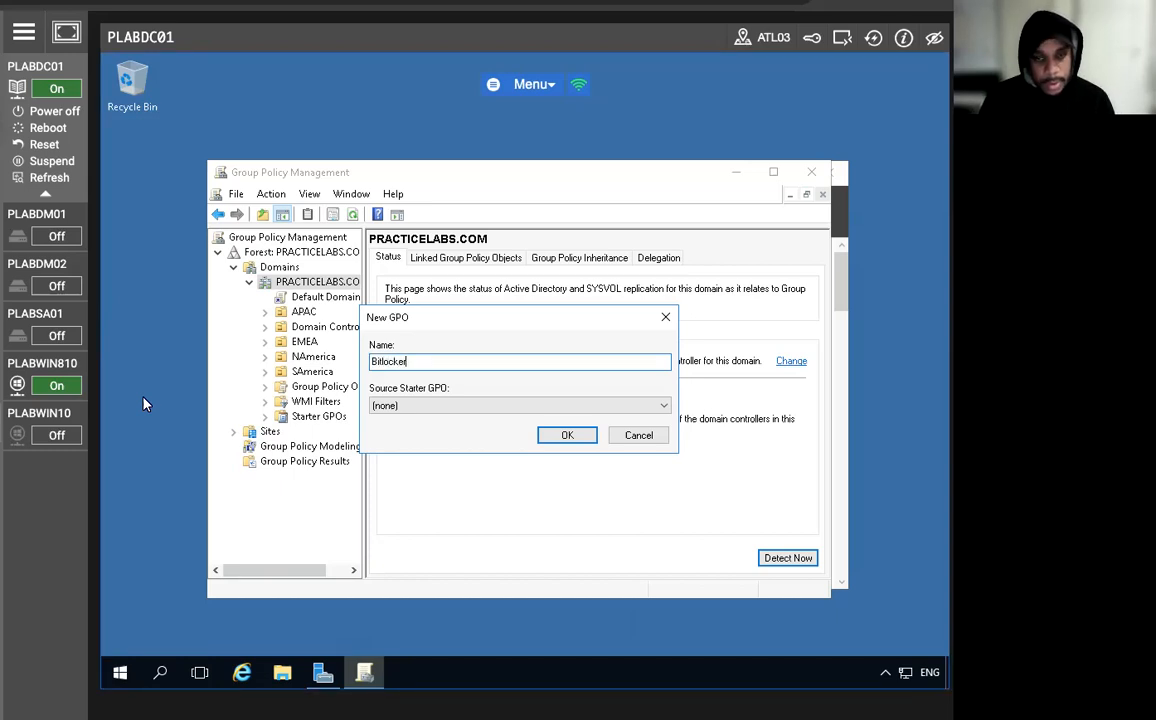
type(" fo")
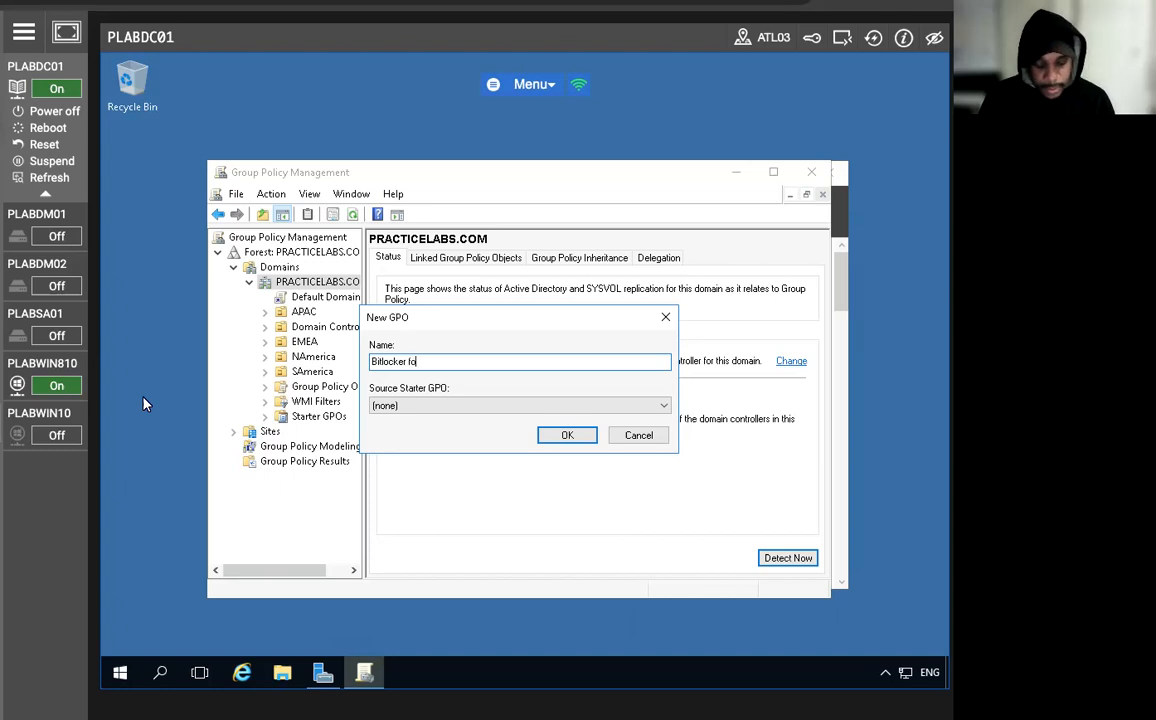
type("r desktops")
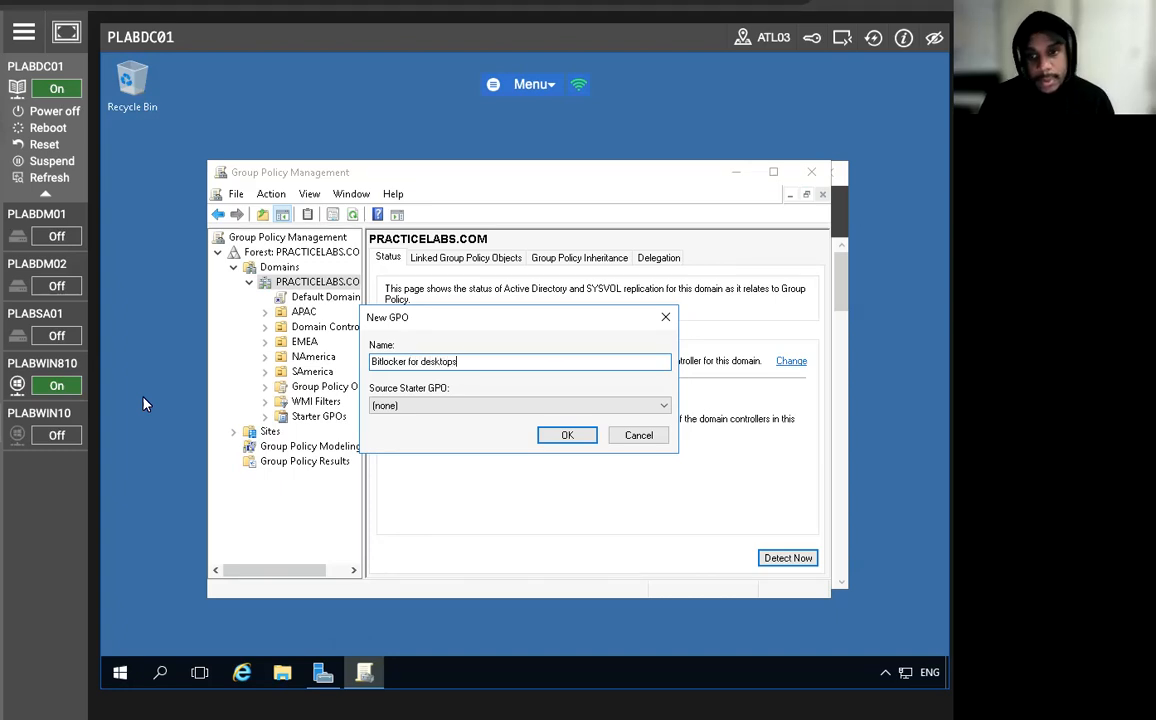
left_click(562, 440)
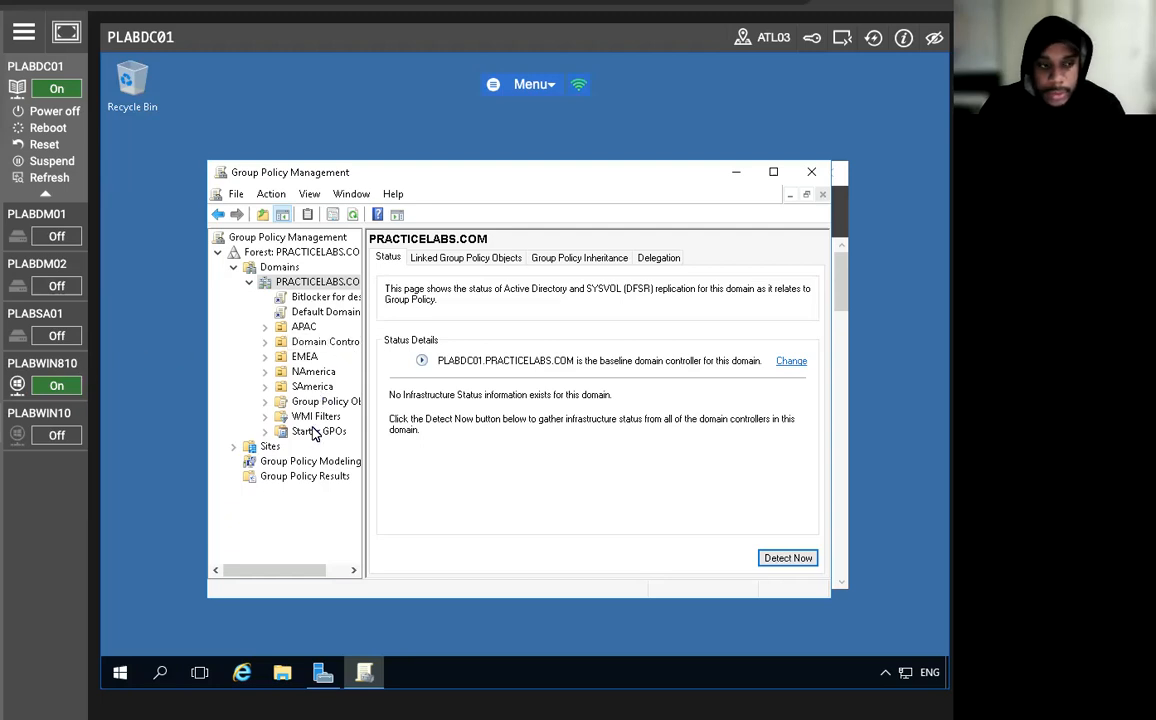
Remove Authenticated Users from the security filtering of the "Bitlocker for desktops" GPO.
left_click(313, 298)
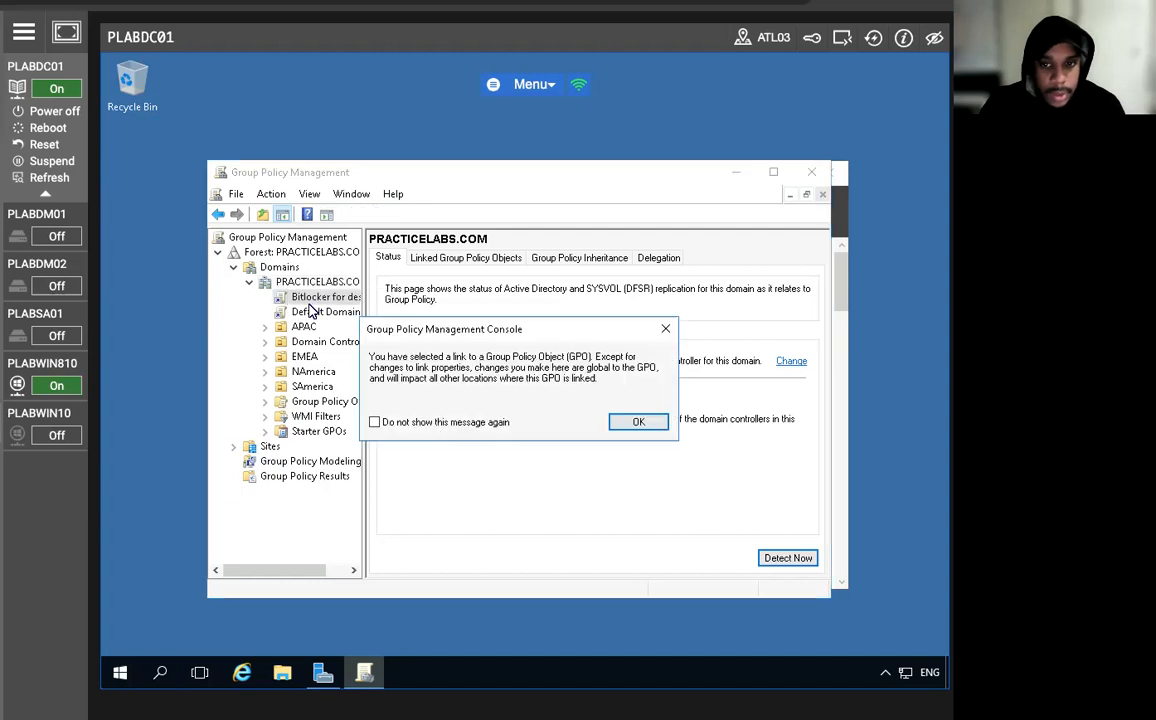
left_click(634, 422)
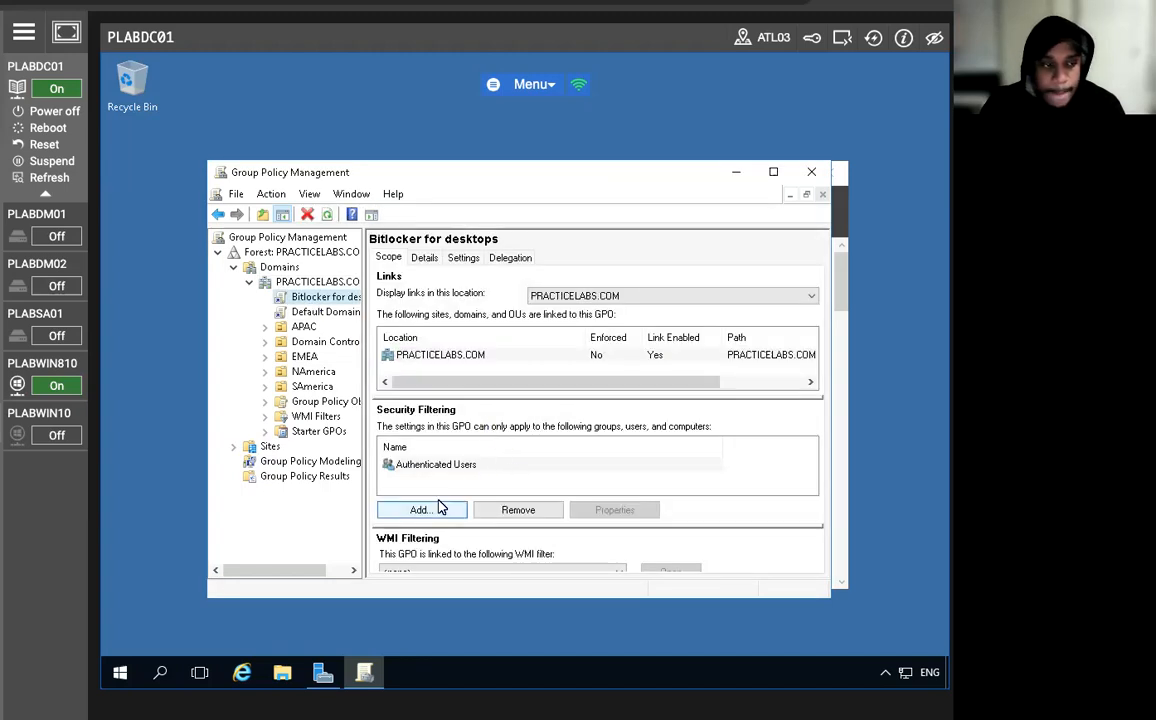
left_click(446, 468)
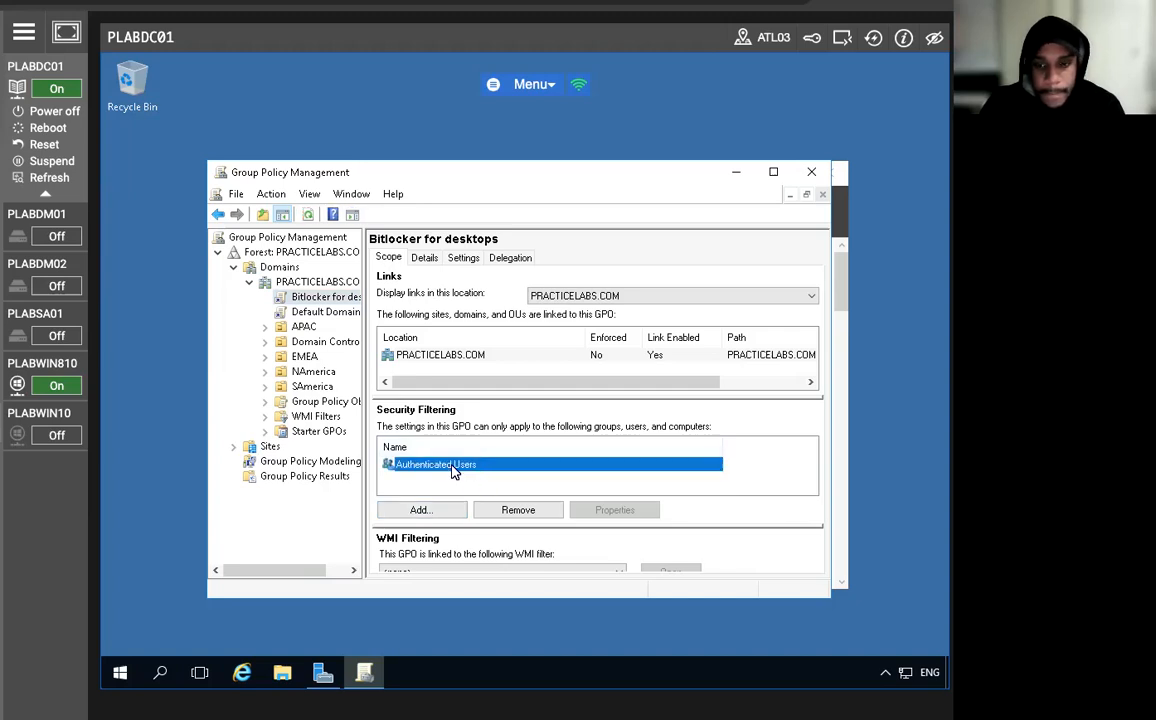
left_click(517, 510)
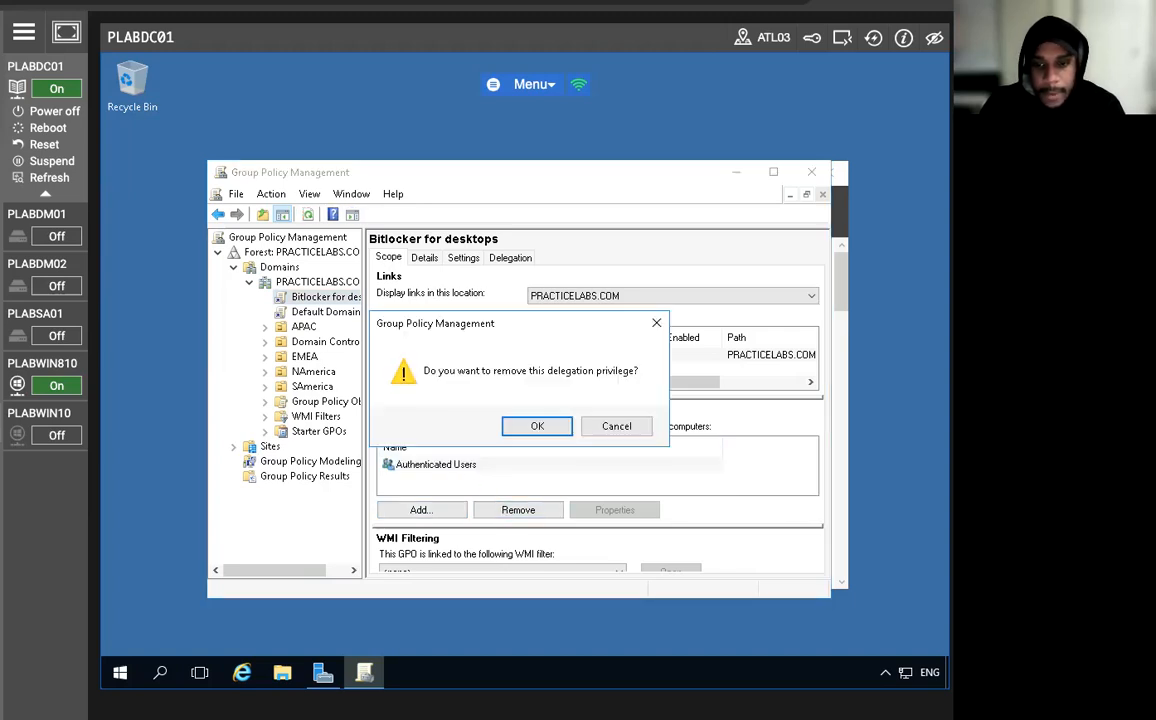
left_click(537, 426)
key("Return")
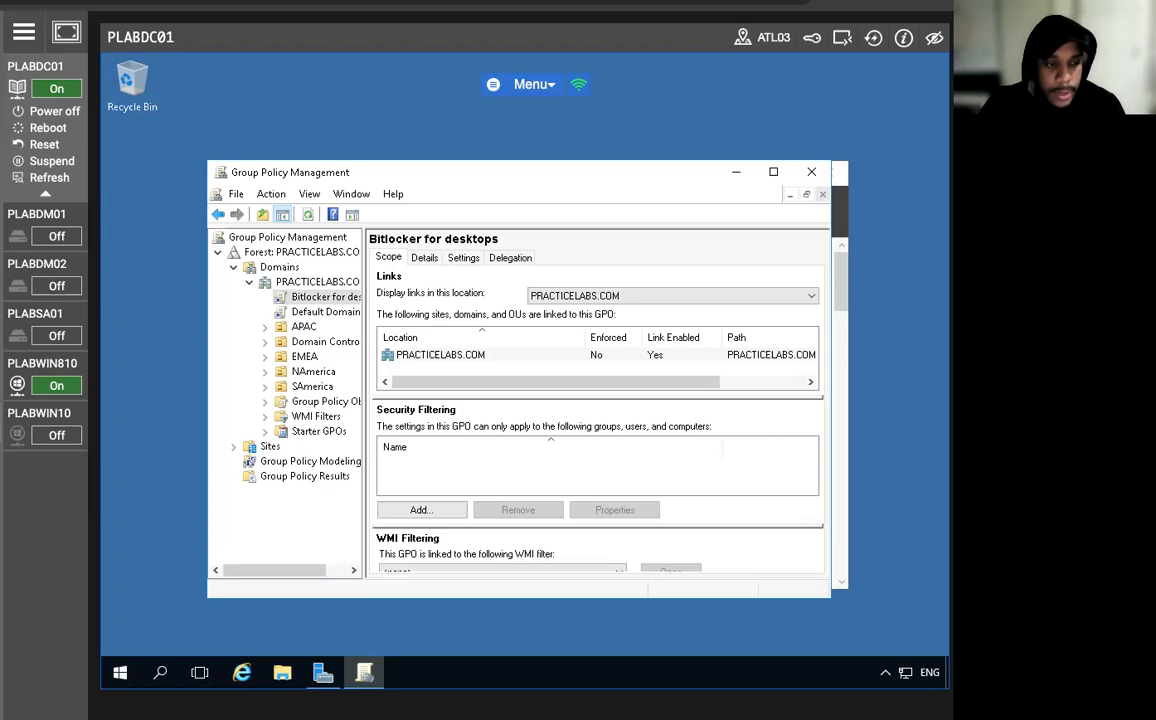
Begin adding a security filtering entry to the GPO and include Computers among the object types to find.
left_click(420, 509)
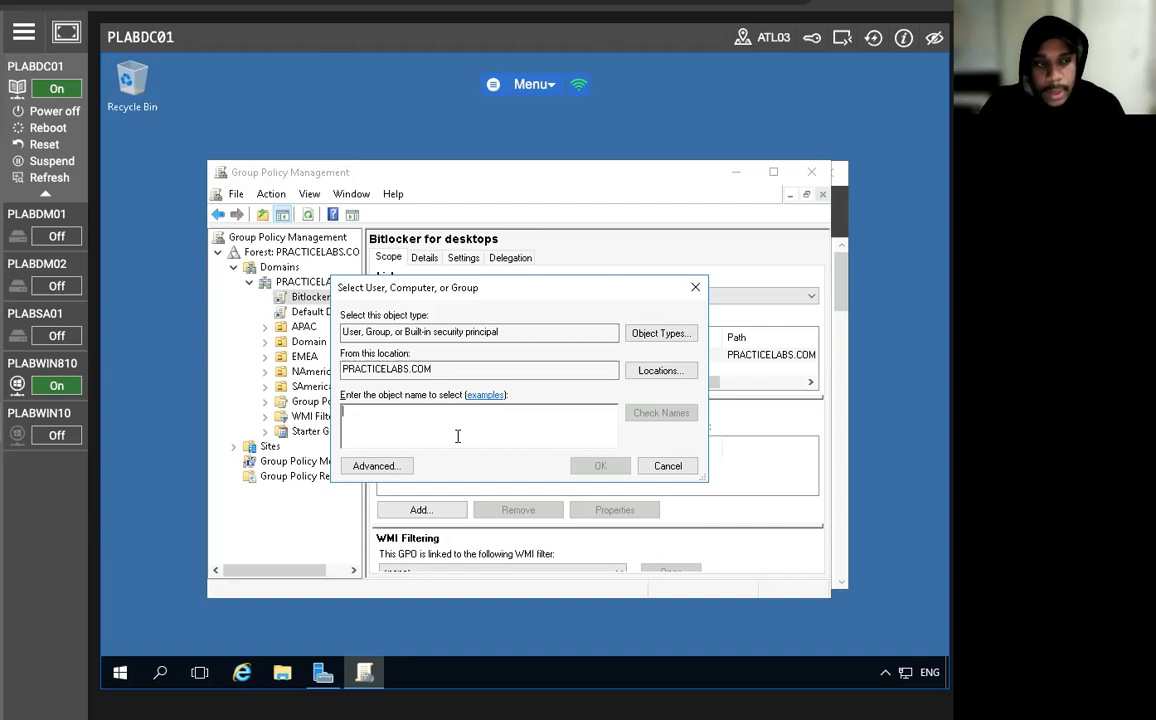
left_click(672, 333)
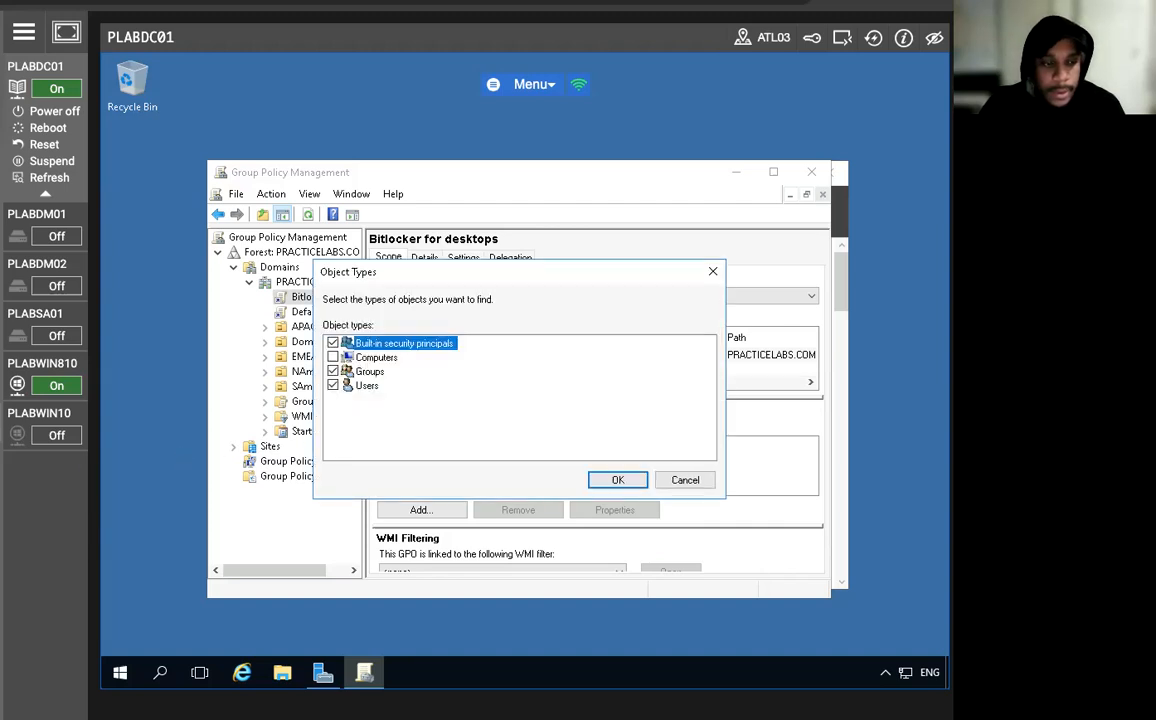
left_click(334, 358)
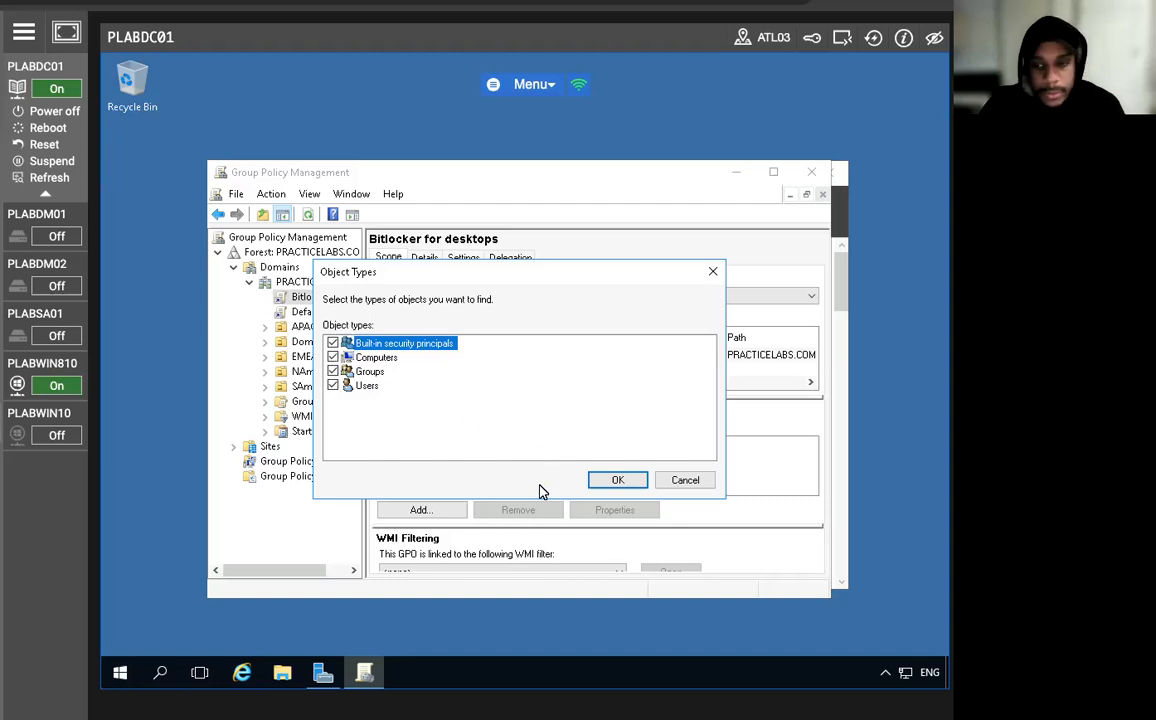
left_click(617, 480)
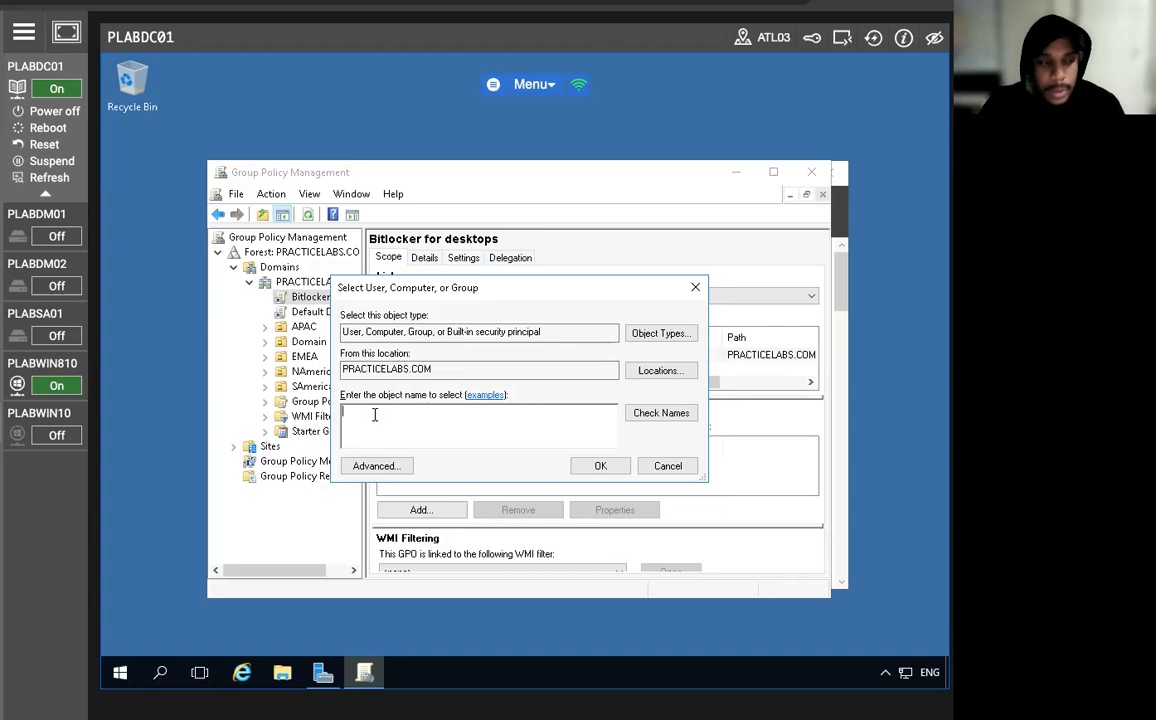
Look up the computer plabwin810 by name and add it to the GPO's security filtering.
type("pla")
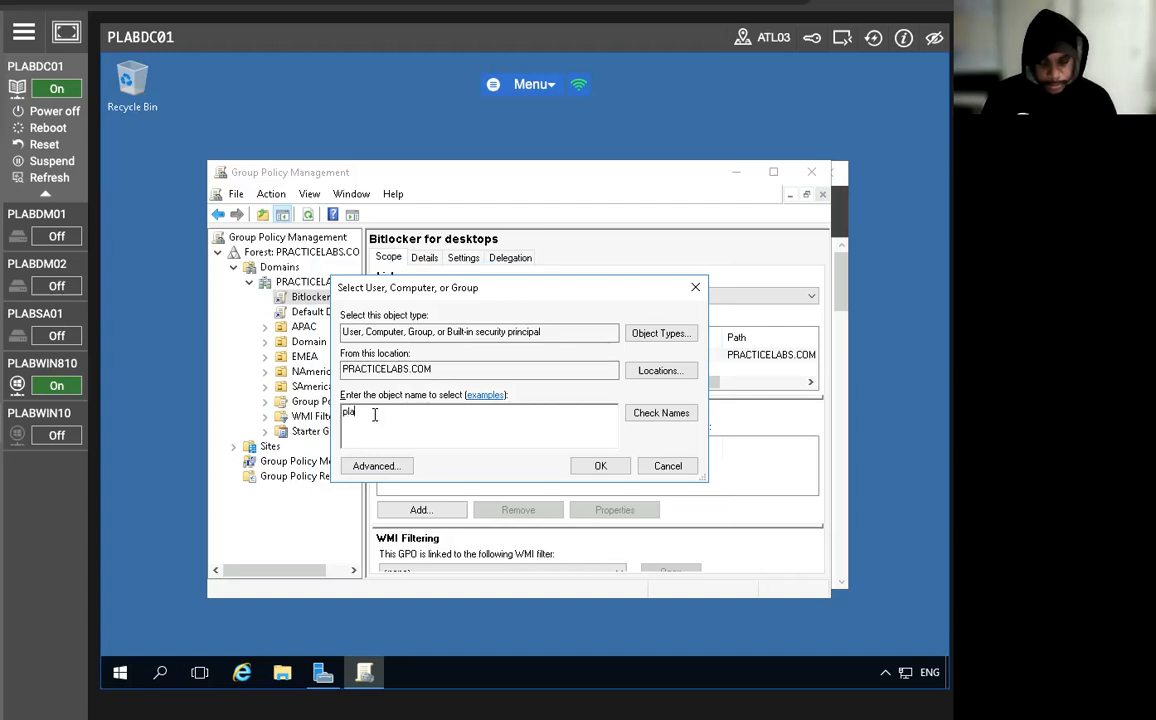
type("bwin")
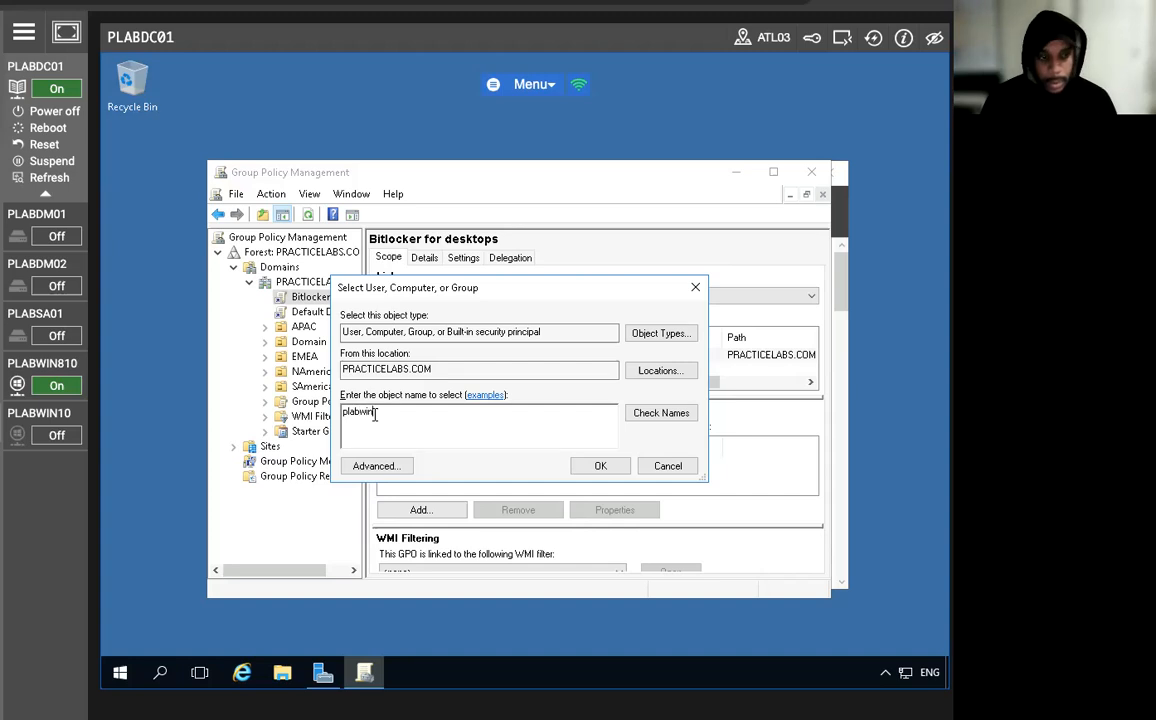
type("810")
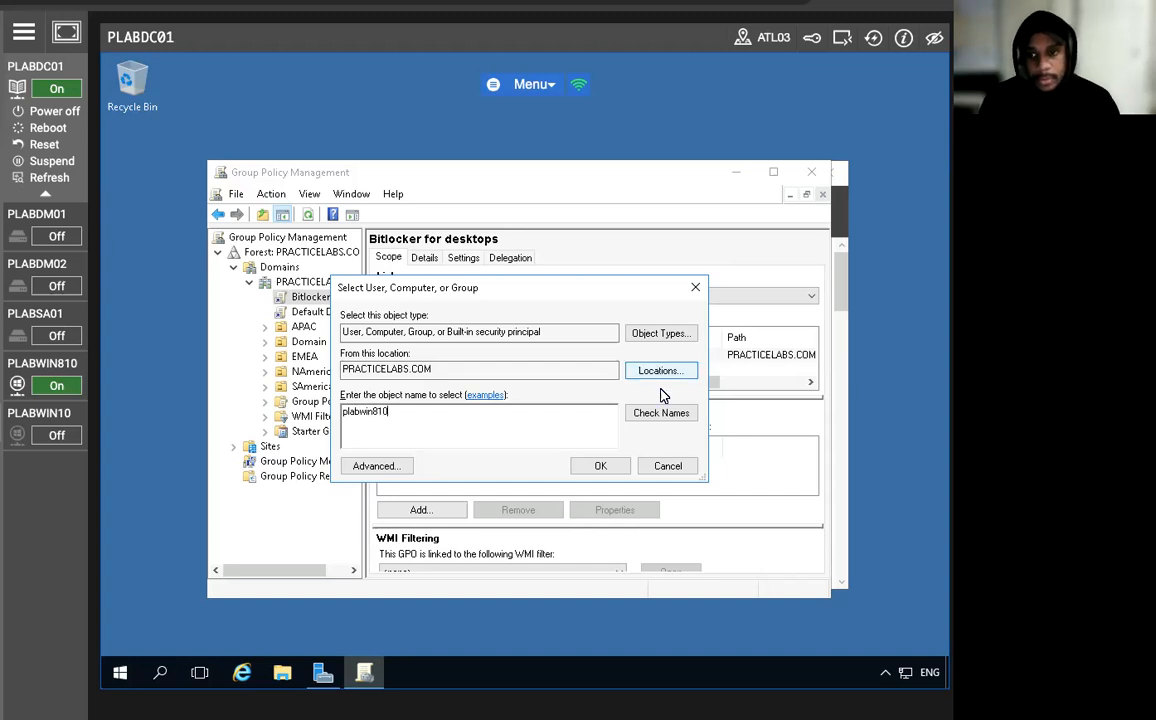
left_click(630, 413)
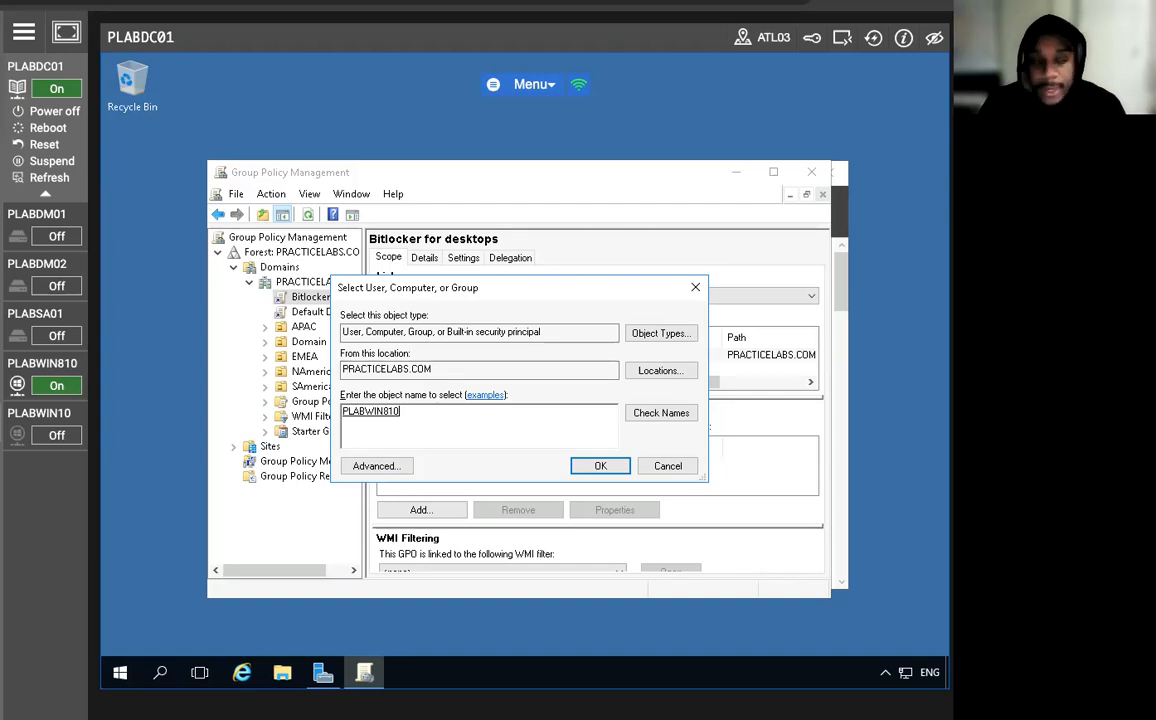
left_click(600, 466)
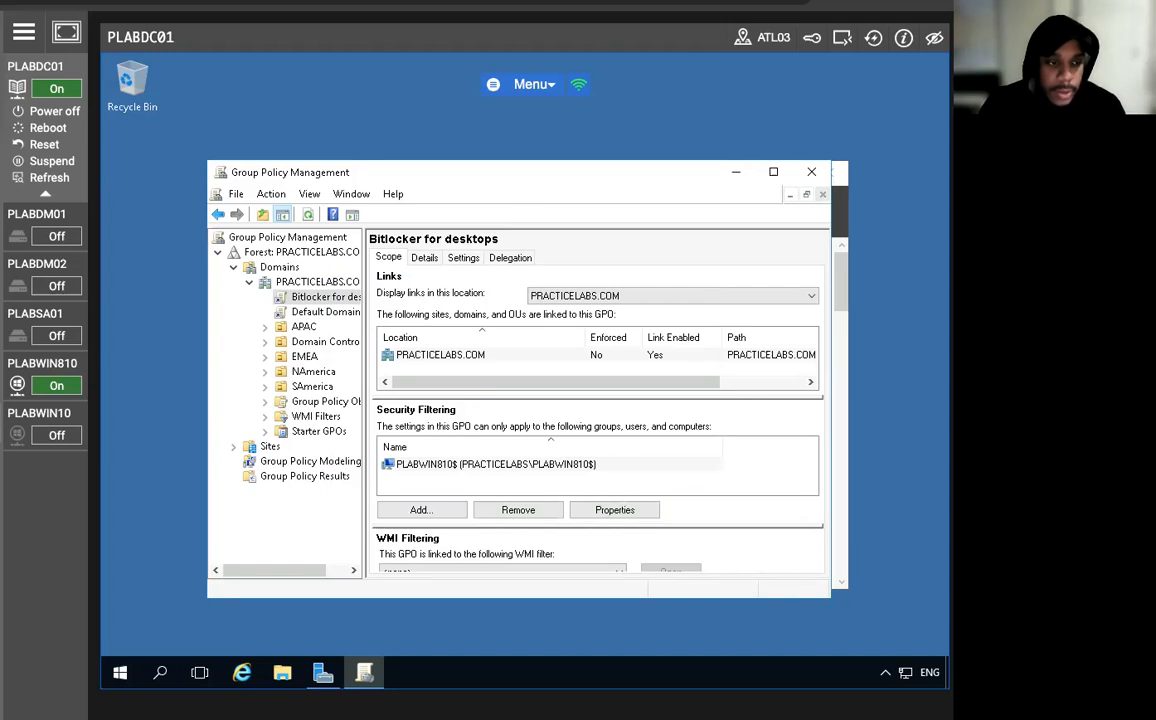
left_click(452, 475)
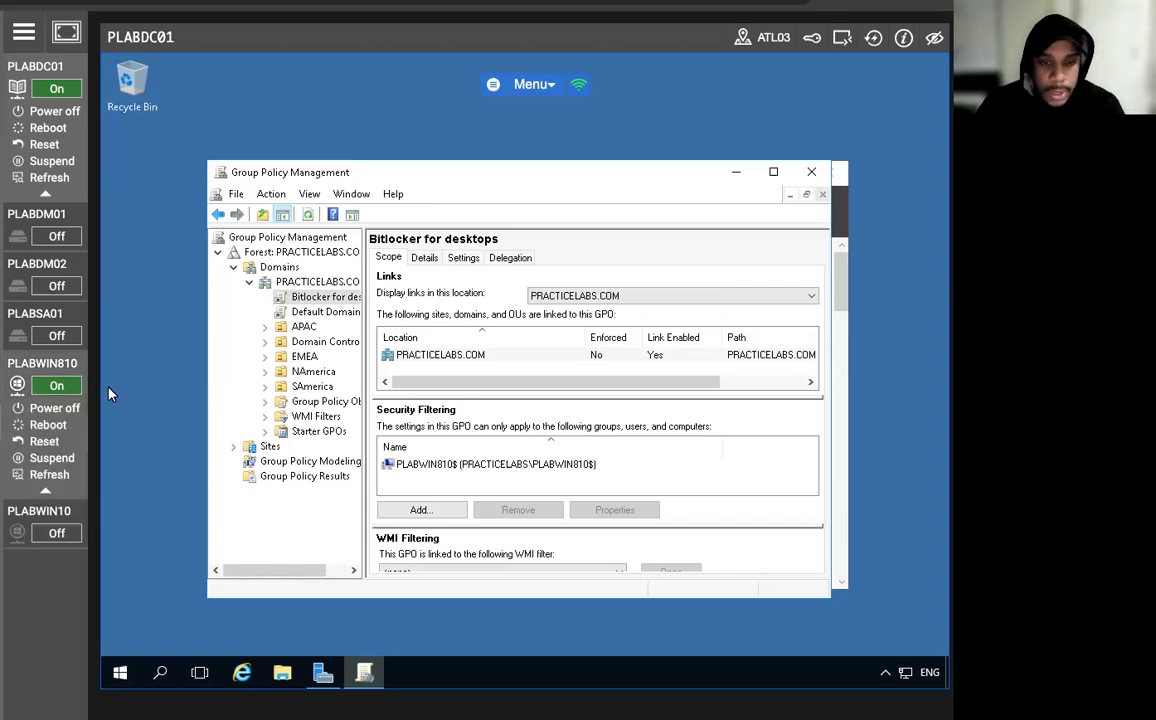
Open the "Bitlocker for desktops" GPO for editing and show Windows Components under the computer policies' Administrative Templates.
right_click(305, 297)
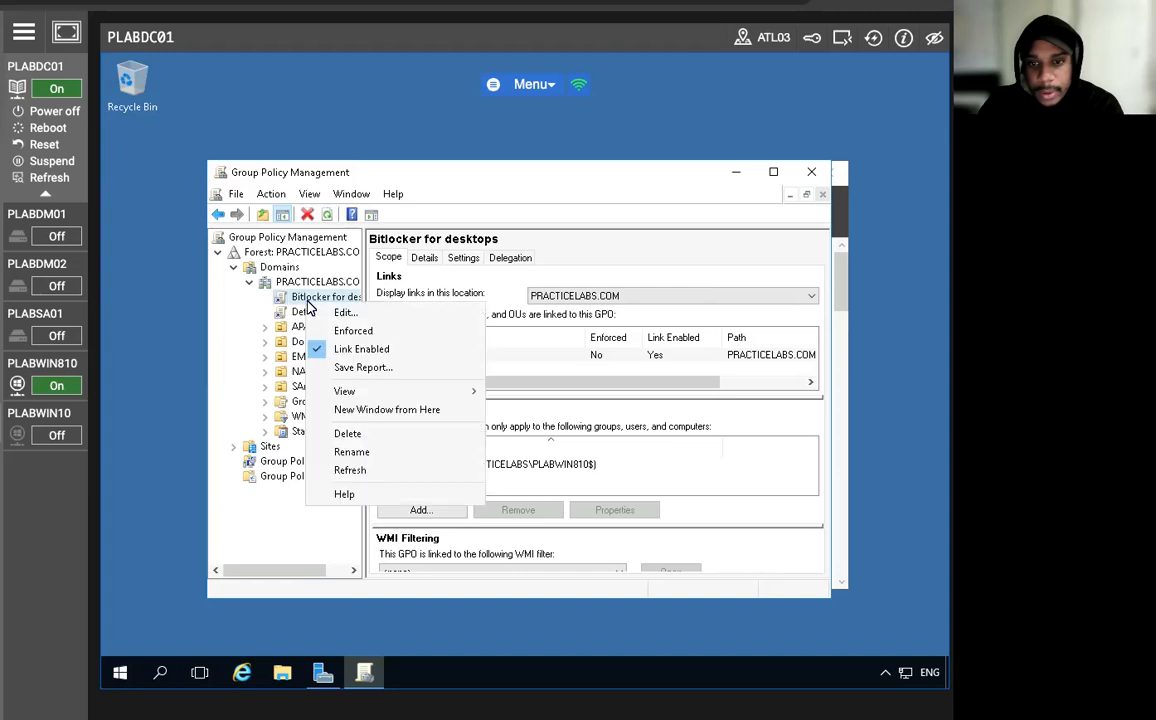
left_click(341, 312)
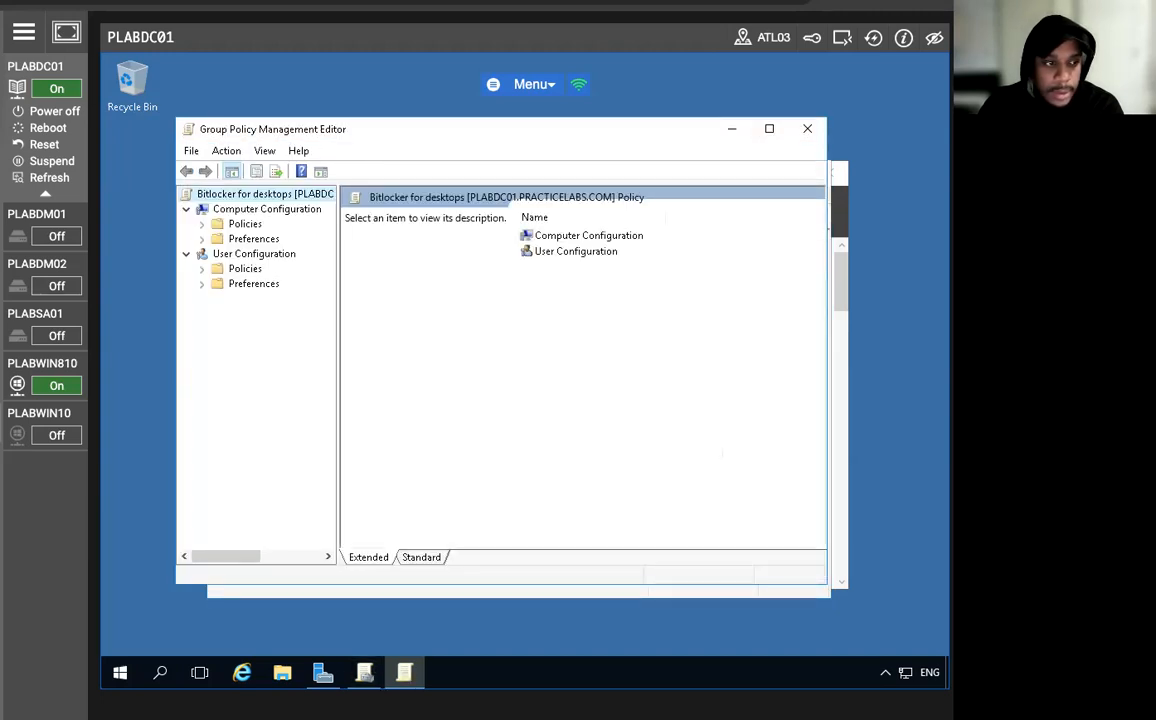
left_click(202, 224)
left_click(218, 269)
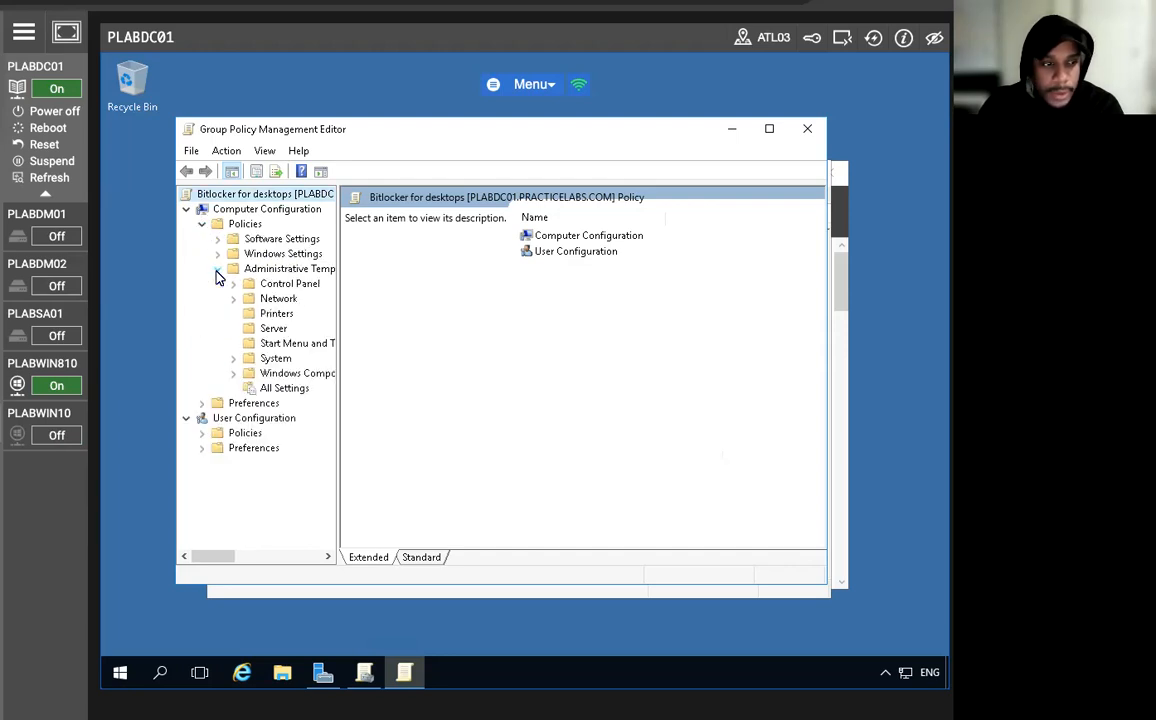
left_click(232, 375)
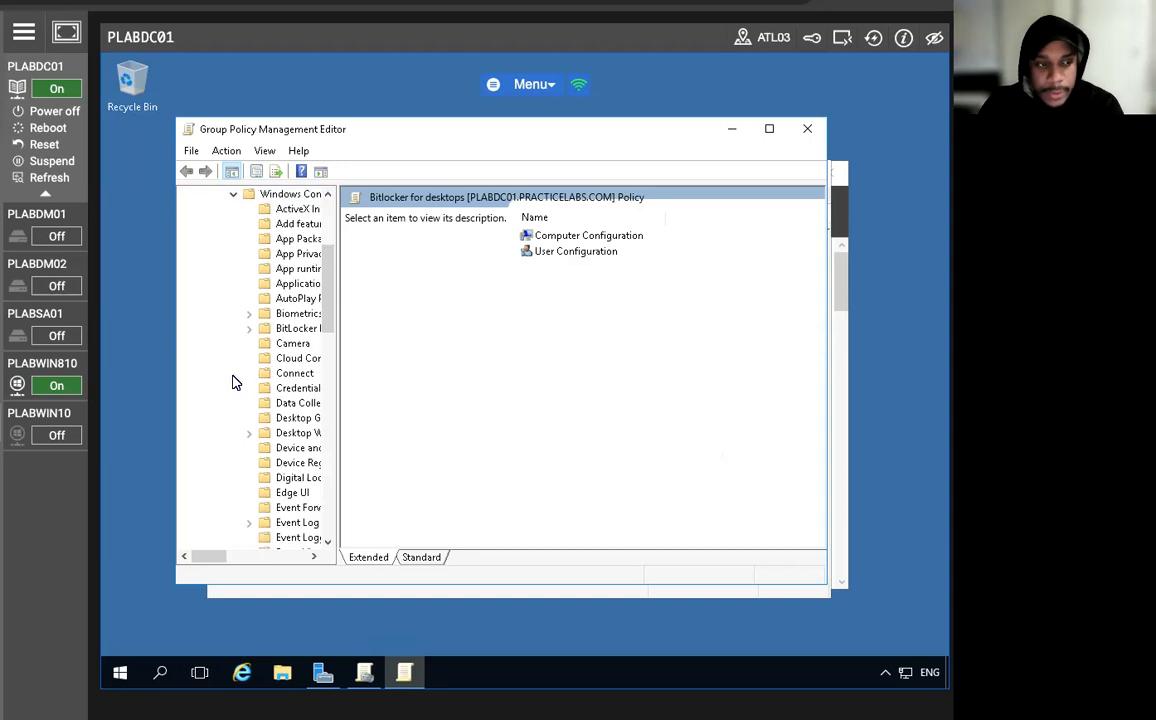
left_click(289, 194)
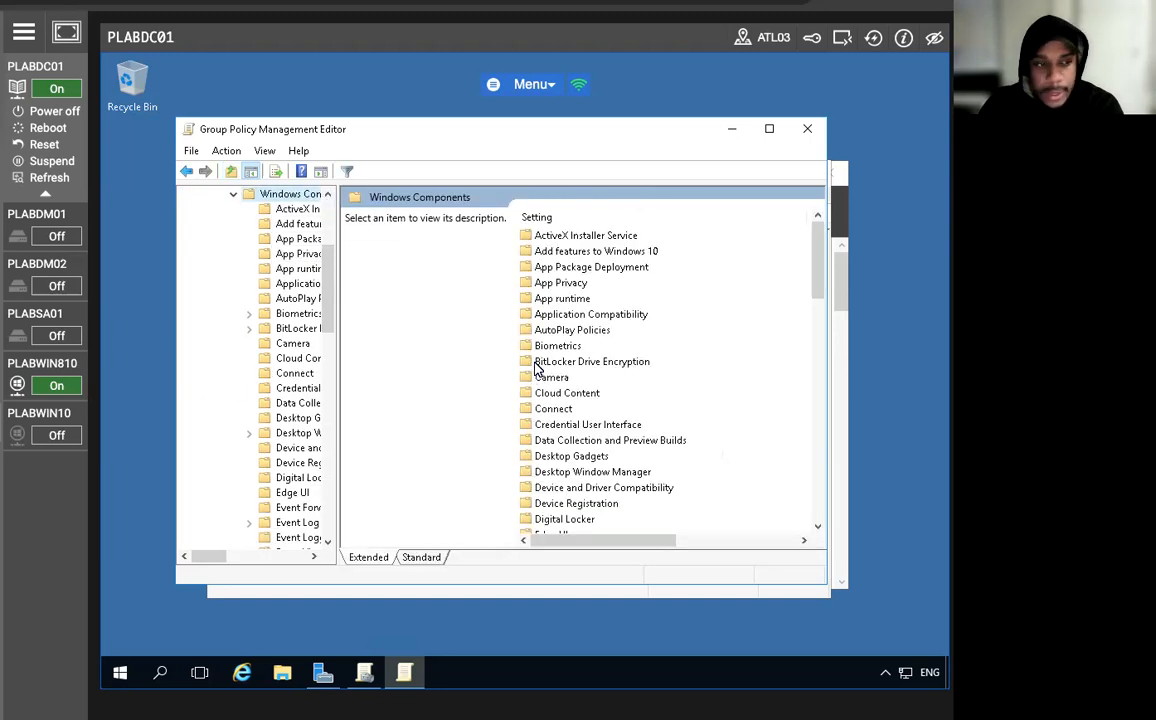
Expand BitLocker Drive Encryption under Windows Components and show the policy settings for Operating System Drives.
left_click(545, 362)
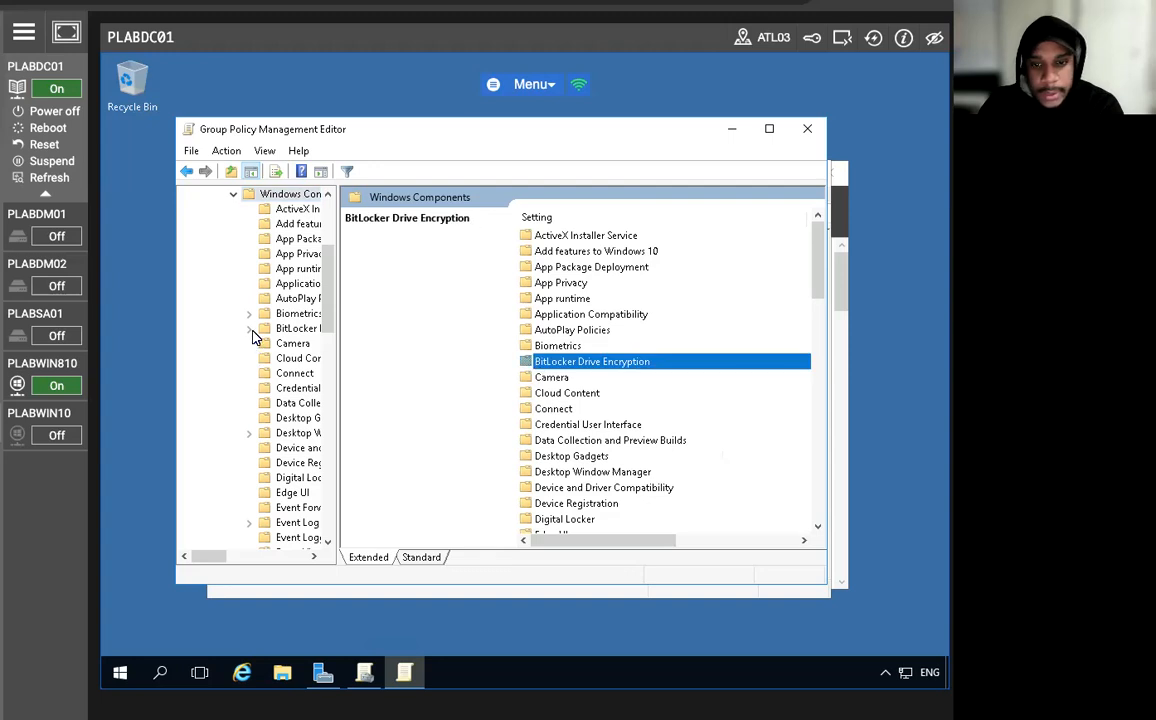
left_click(249, 328)
left_click(294, 362)
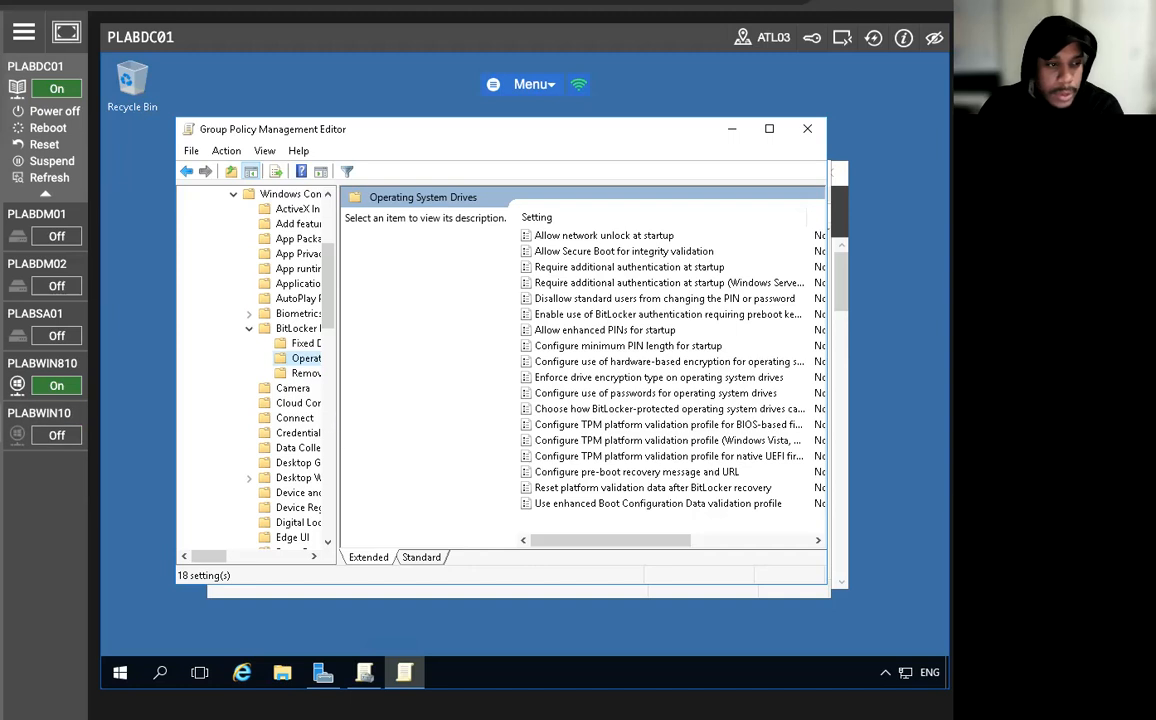
scroll(555, 395, "right", 2)
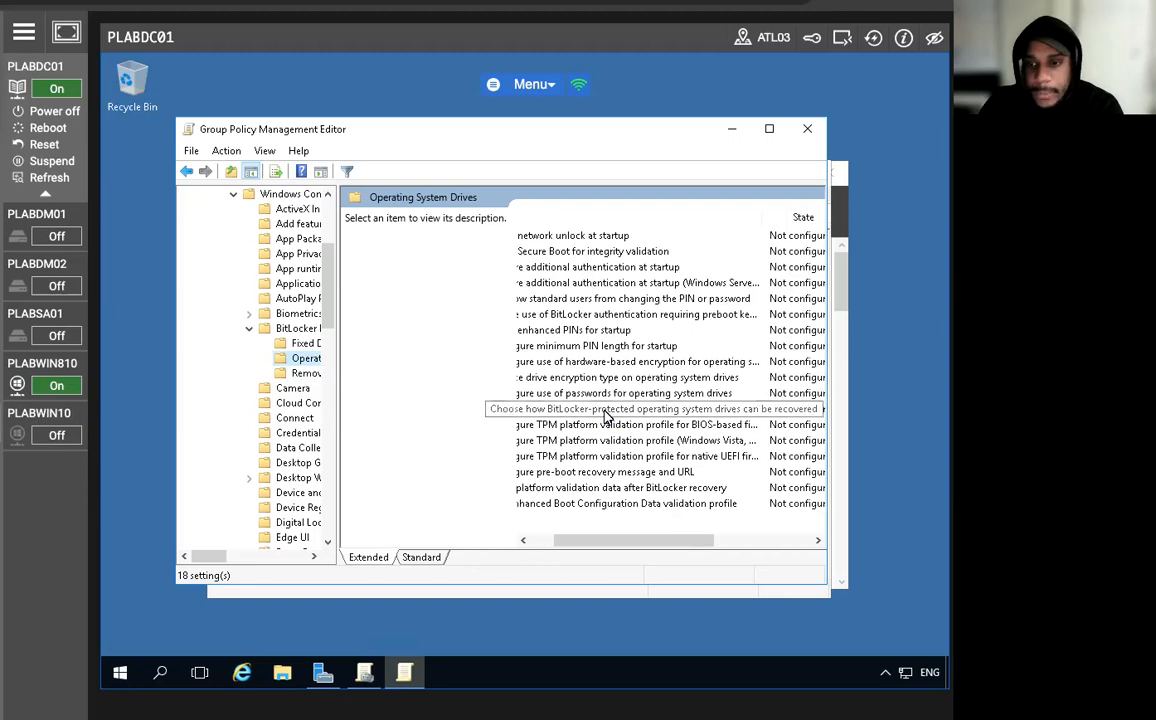
scroll(596, 492, "left", 2)
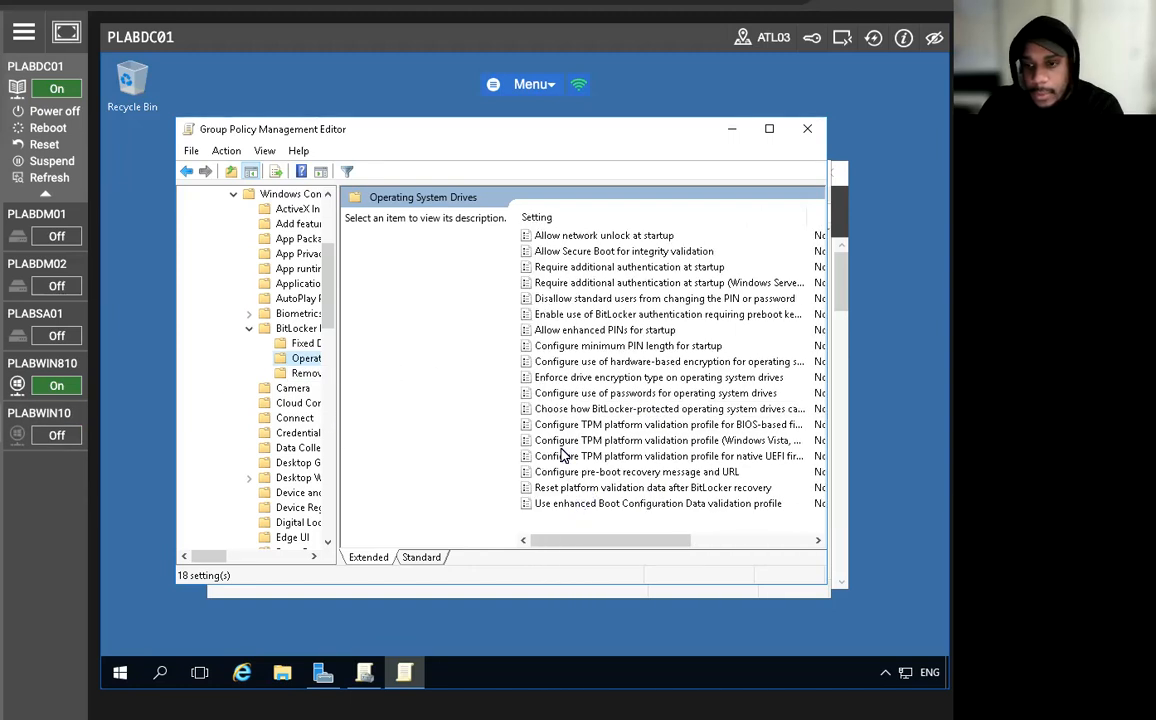
Open the "Require additional authentication at startup" policy for editing and set it to Enabled.
left_click(565, 285)
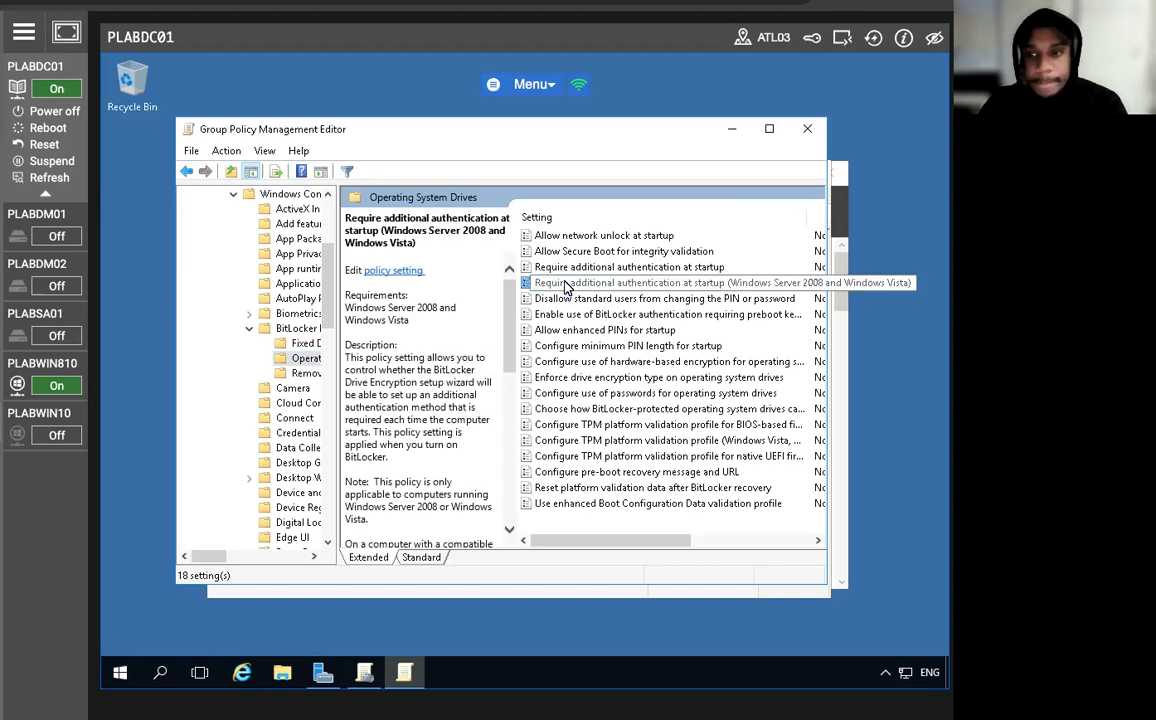
left_click(566, 267)
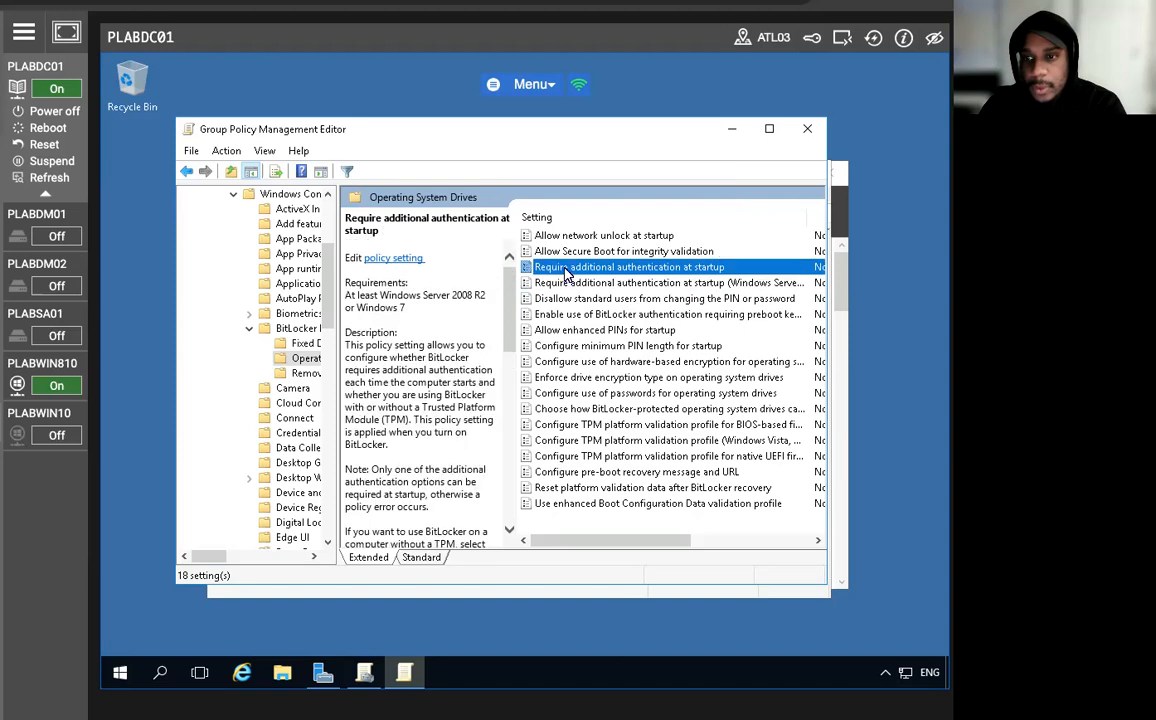
right_click(577, 270)
left_click(584, 280)
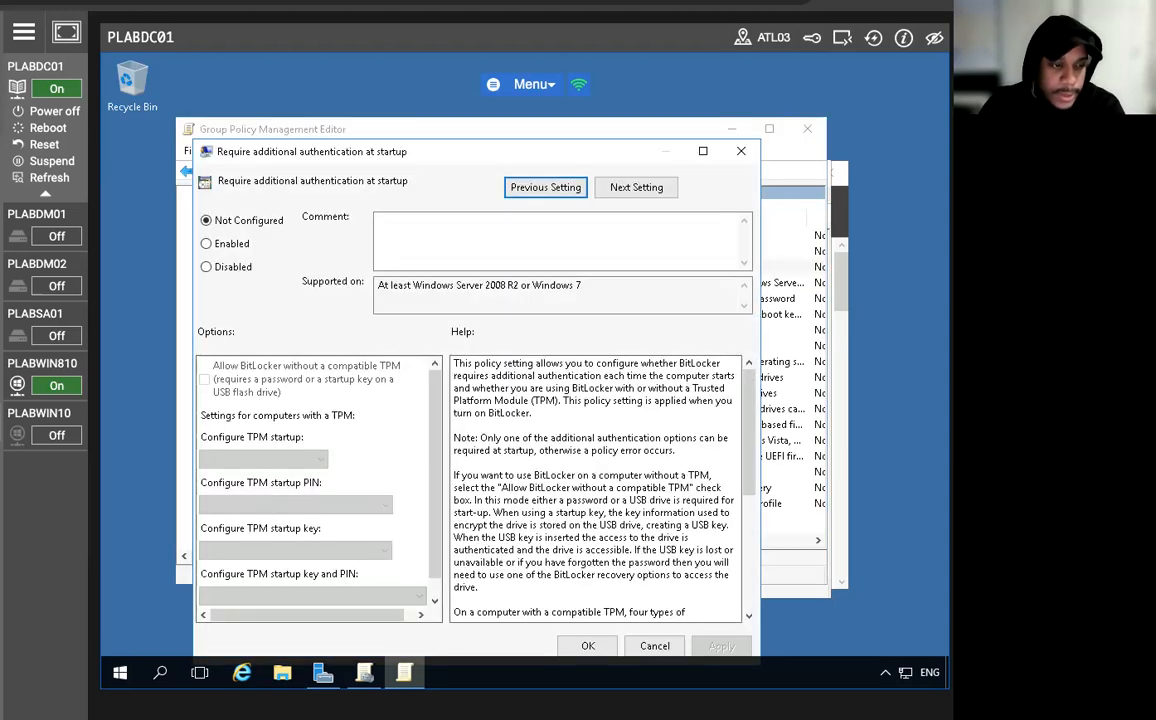
left_click(208, 244)
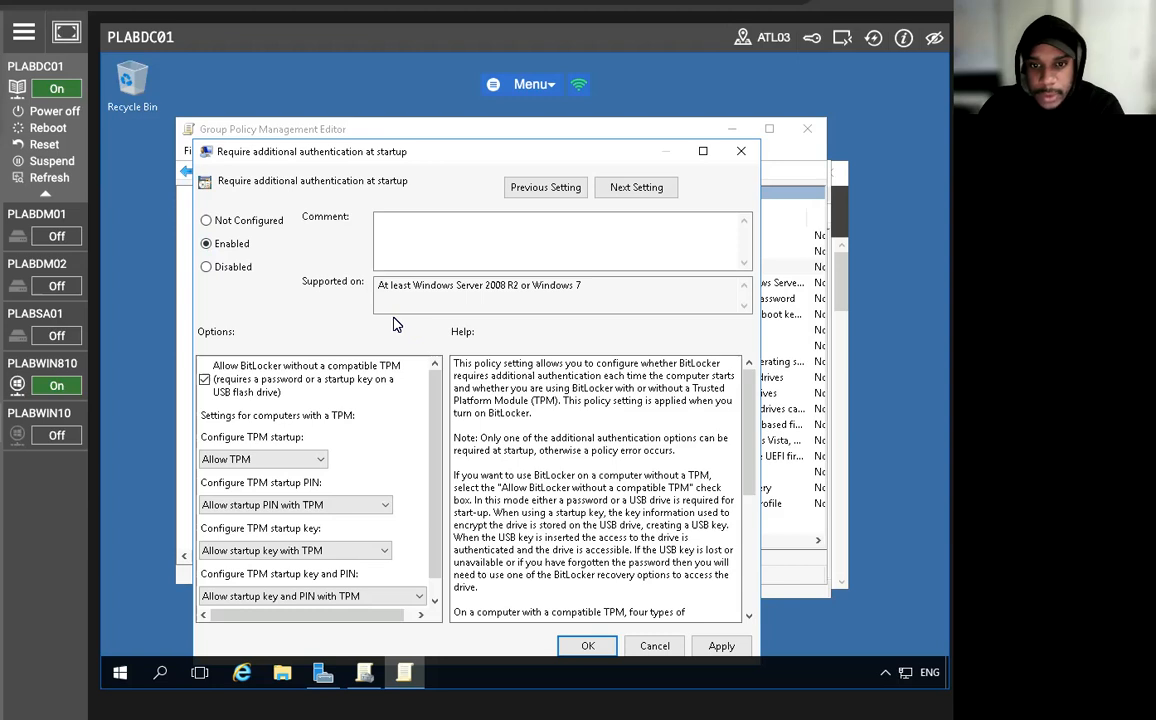
Set Configure TPM startup to "Do not allow TPM" in the startup authentication policy, apply the change and close the policy.
left_click(291, 461)
left_click(291, 461)
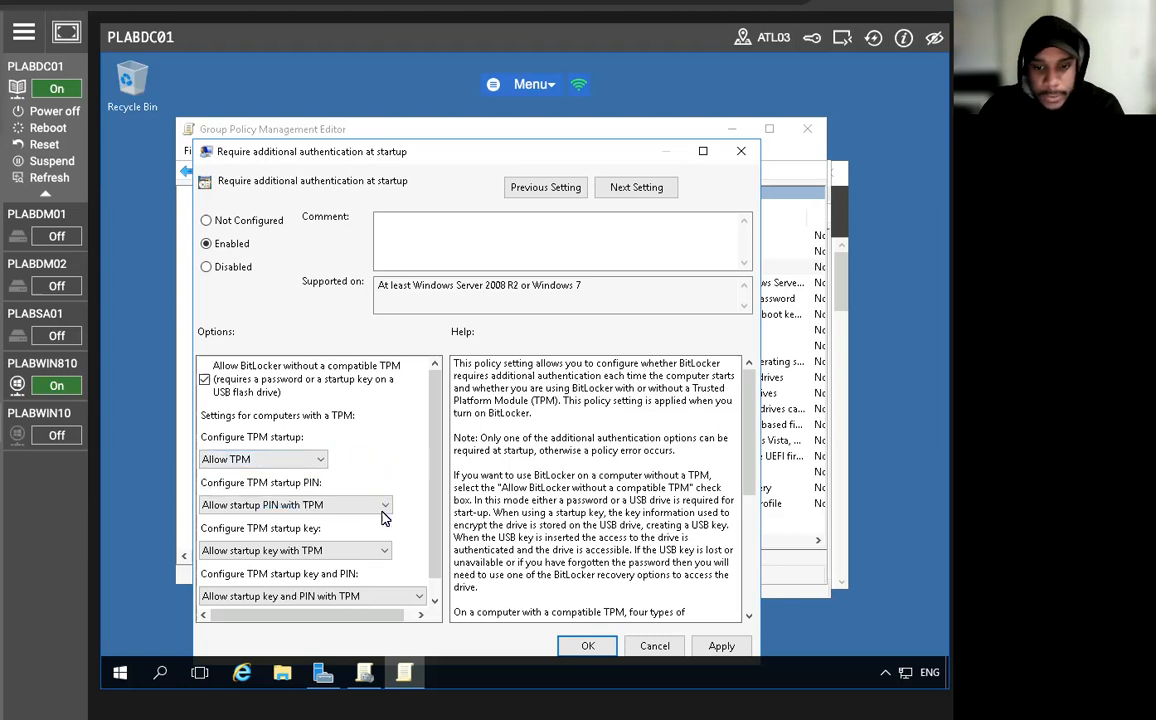
scroll(434, 562, "down", 1)
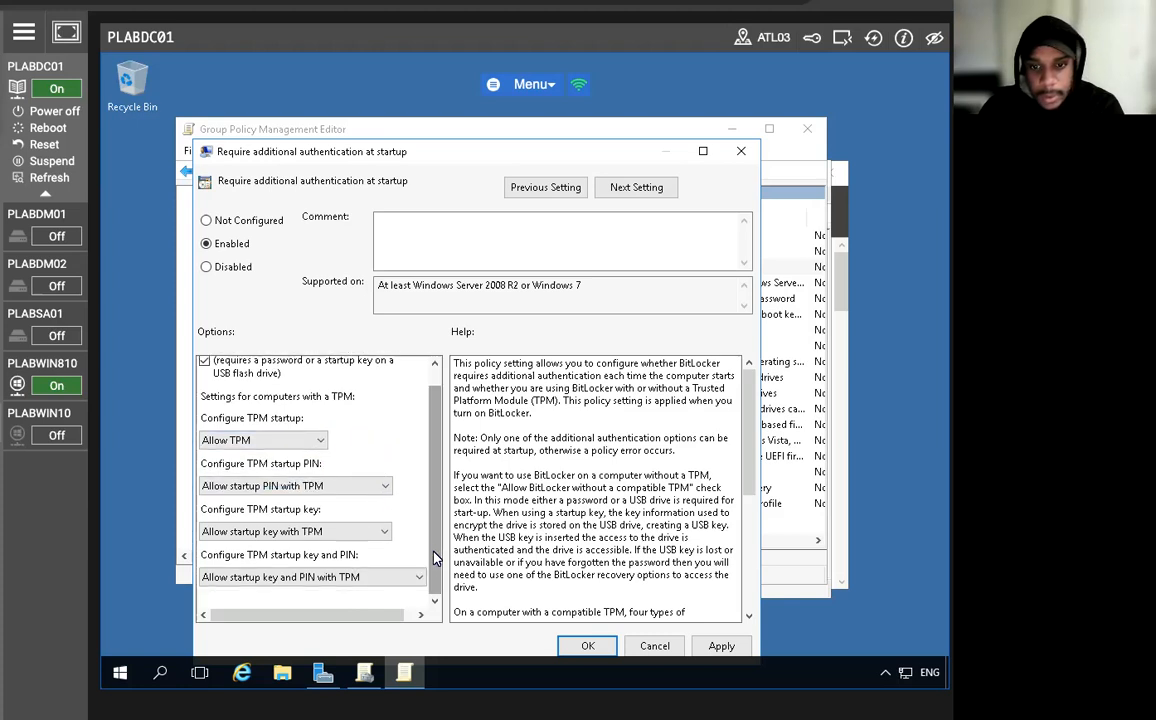
scroll(434, 445, "up", 1)
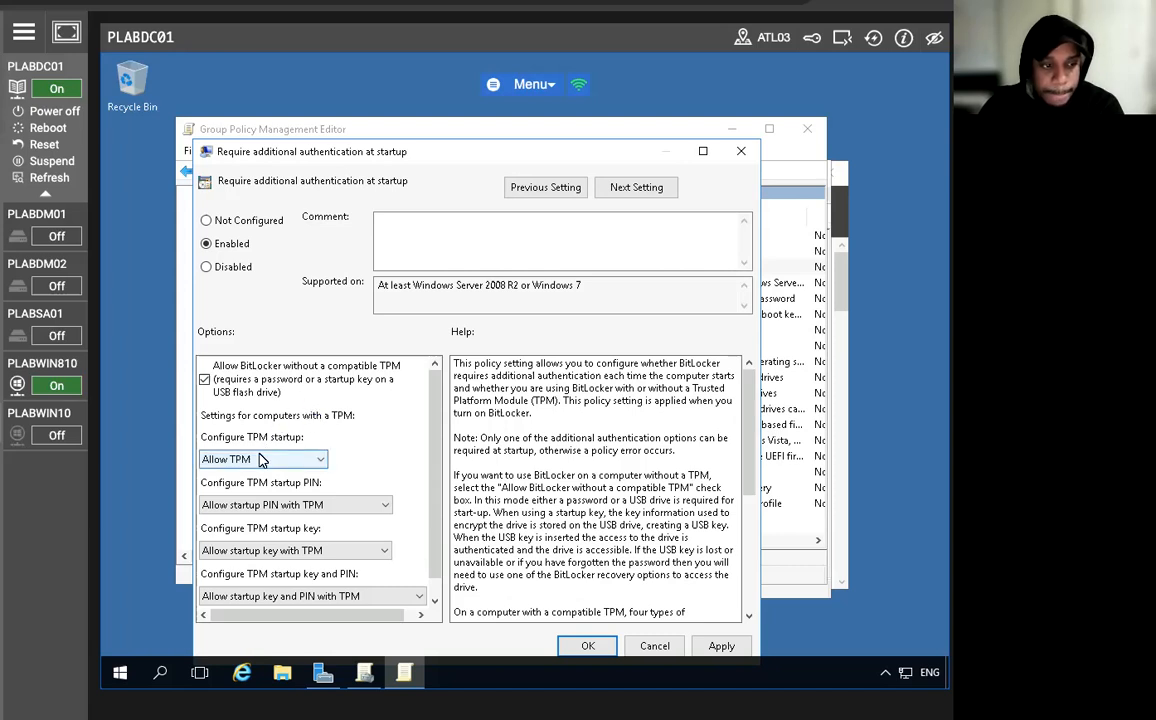
left_click(260, 459)
left_click(262, 496)
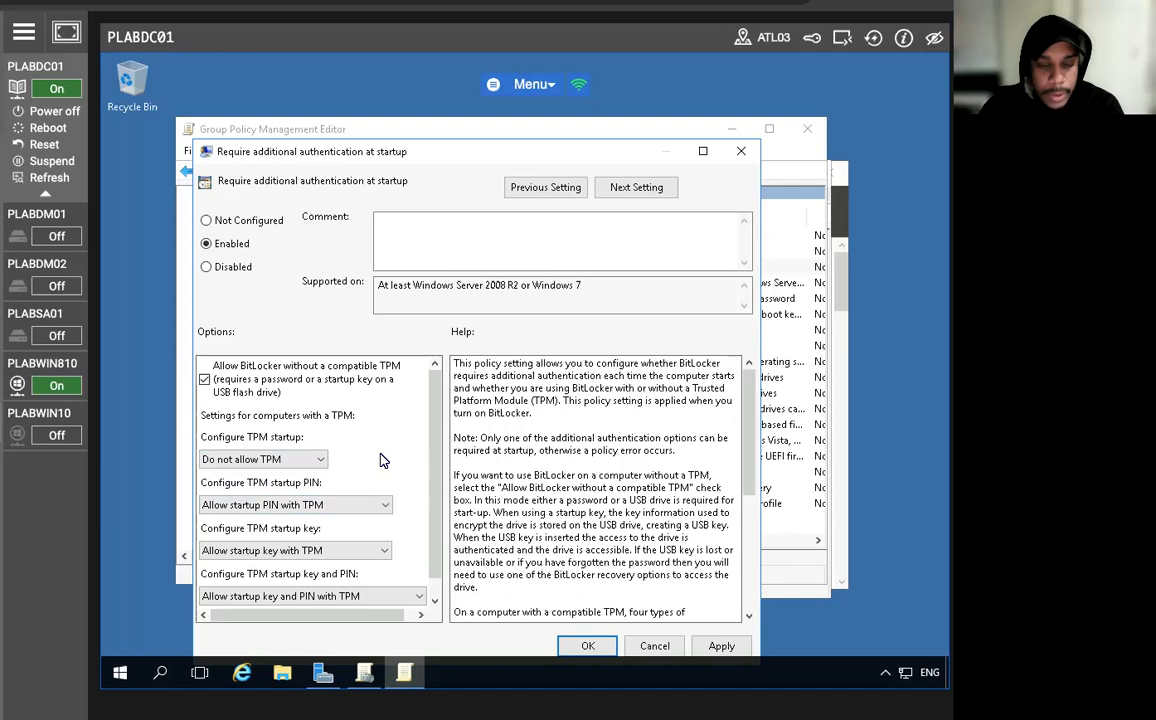
left_click(718, 647)
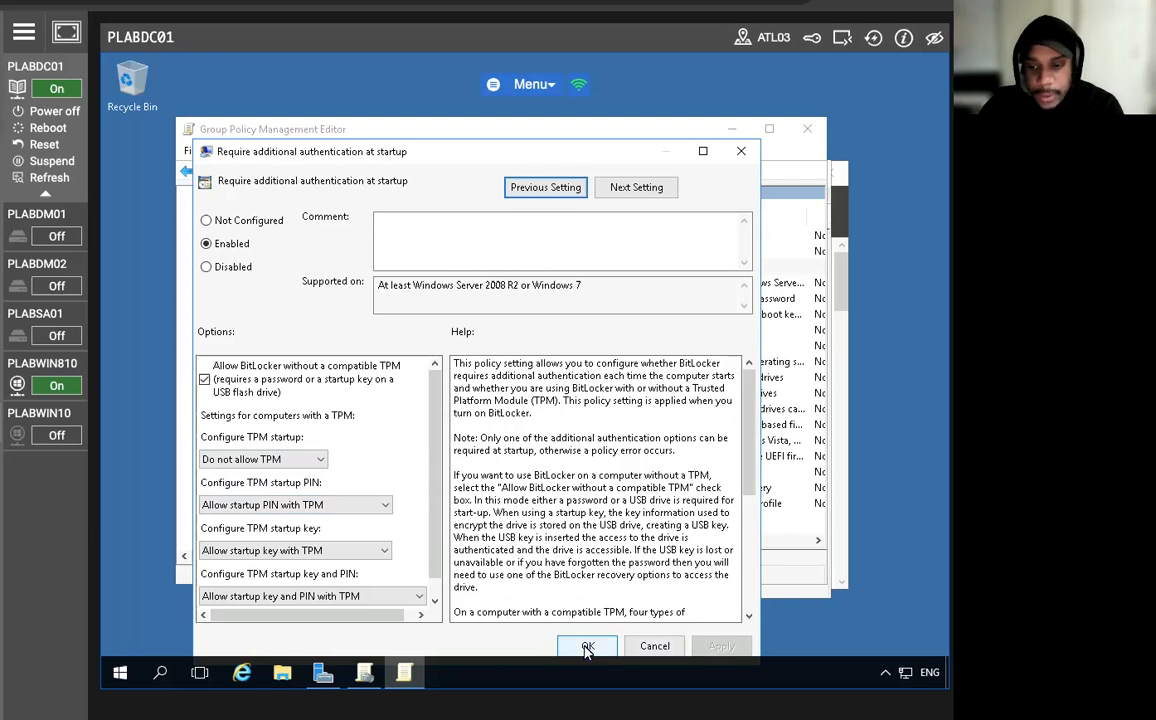
left_click(587, 647)
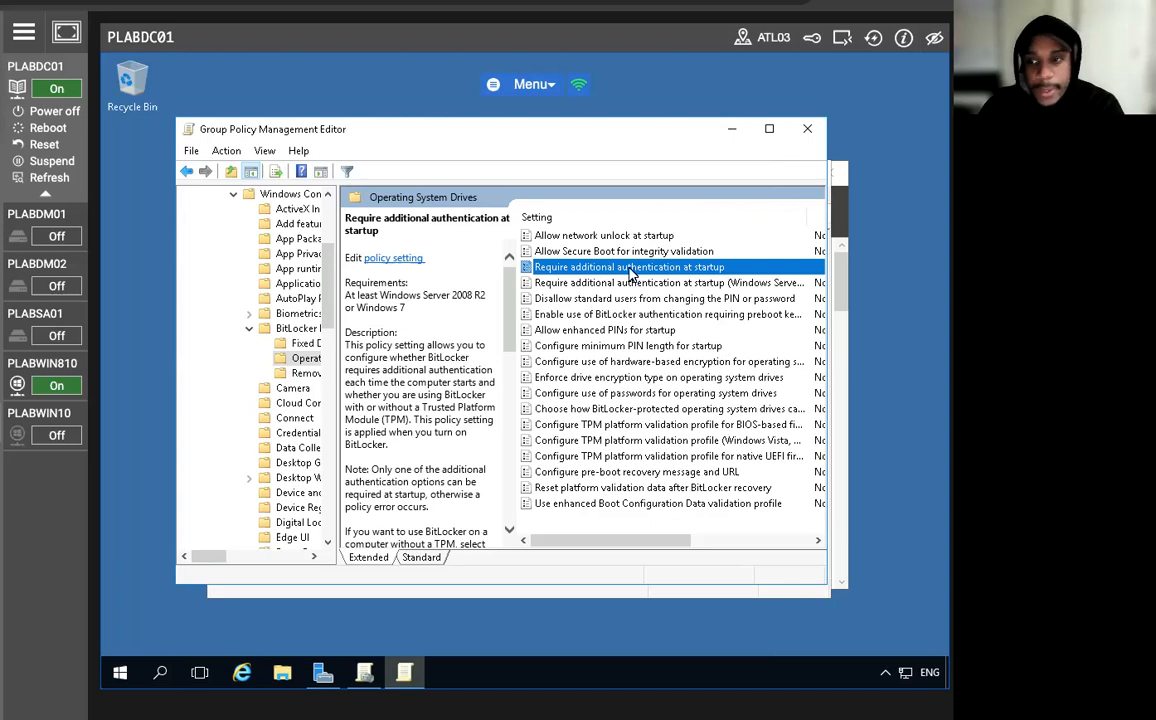
Check the startup authentication policy's state in the settings list, and close the policy editor and Group Policy Management.
left_click_drag(628, 541, 722, 541)
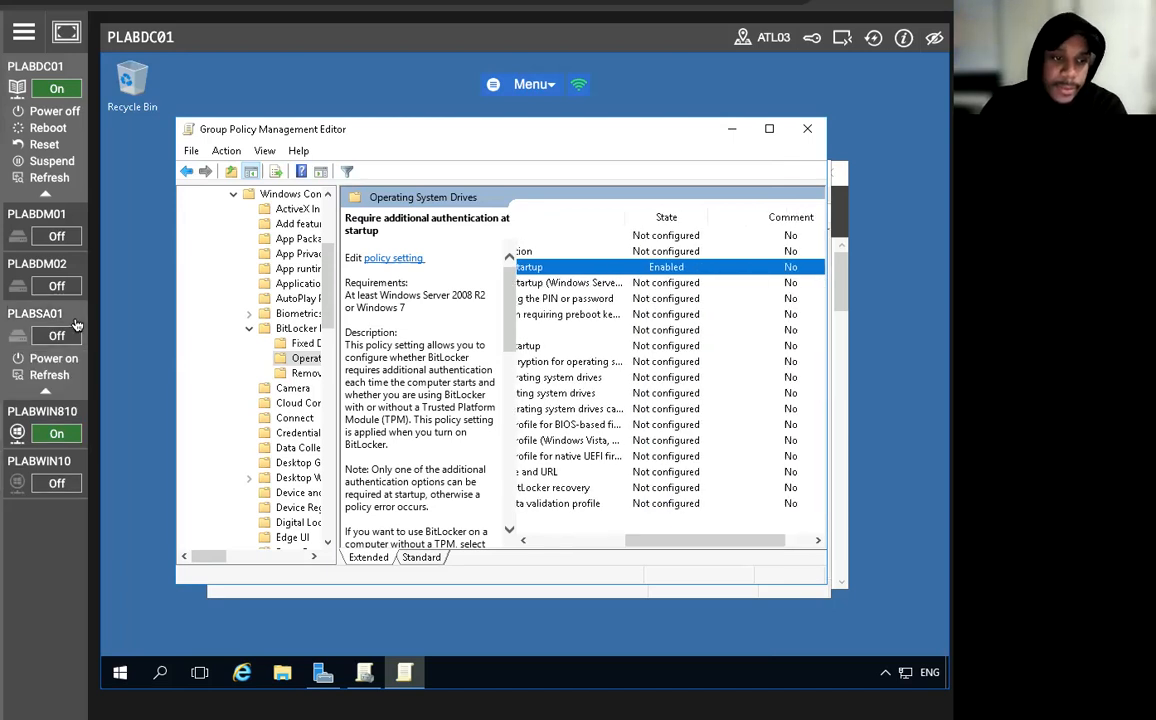
left_click(807, 129)
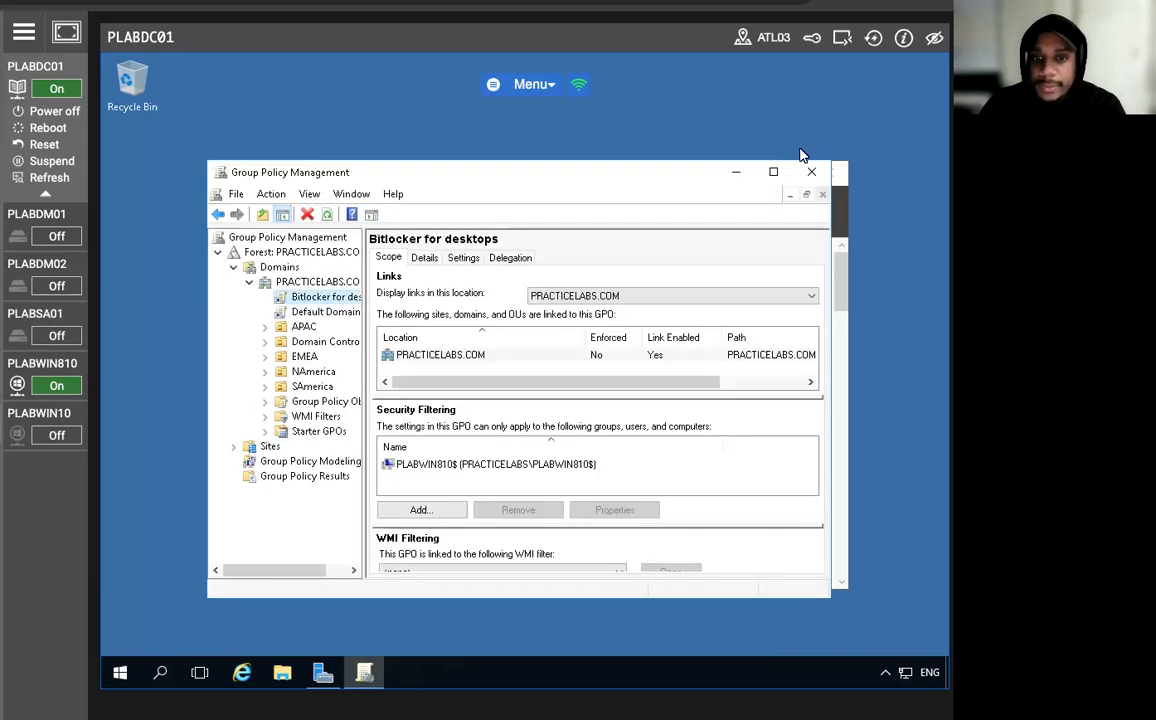
left_click(811, 171)
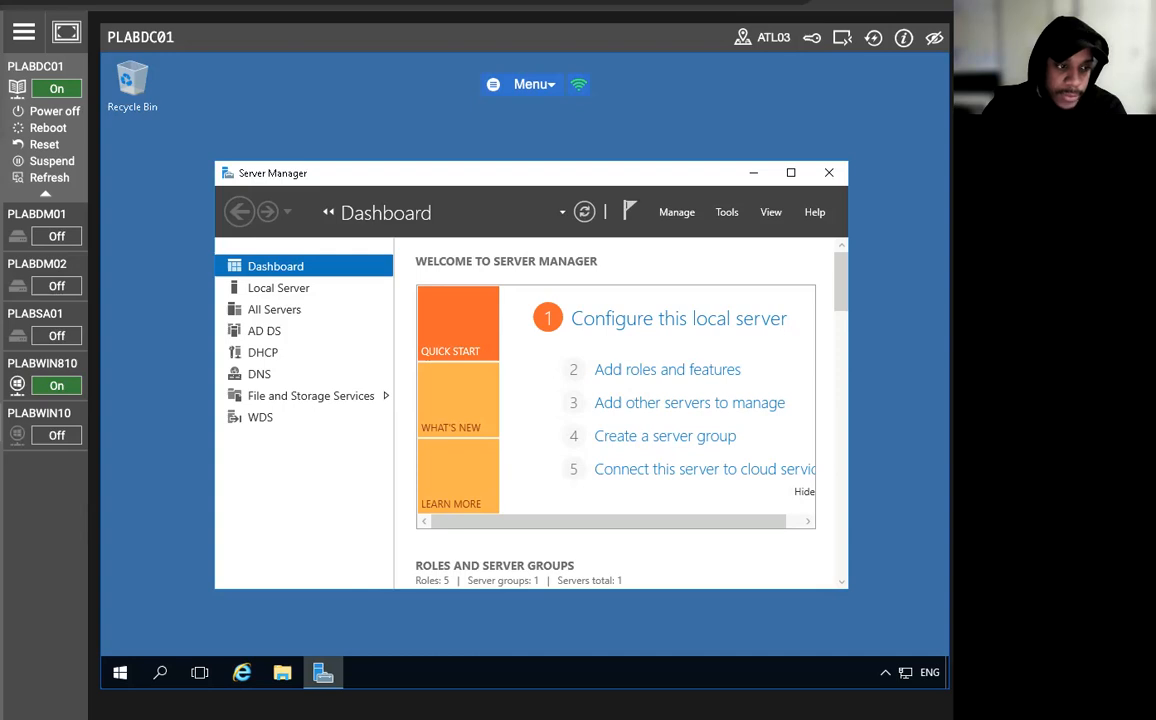
Switch to the PLABWIN810 machine and open Disk Management in Computer Management.
left_click(42, 363)
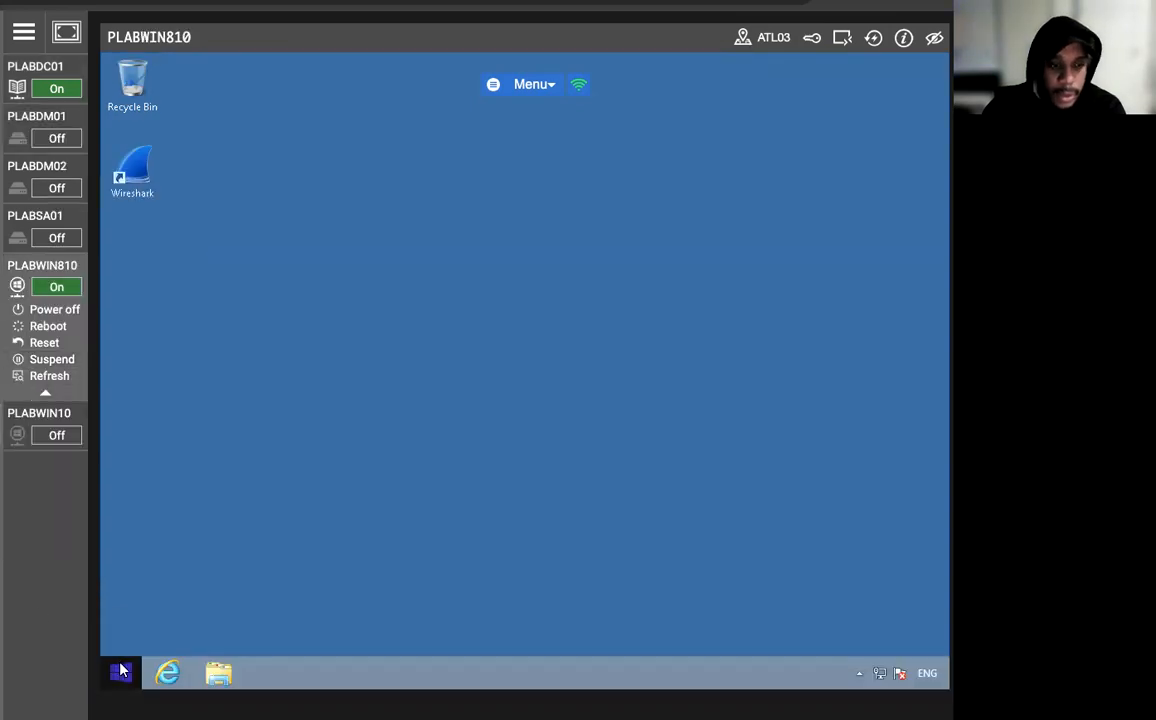
right_click(120, 671)
left_click(201, 476)
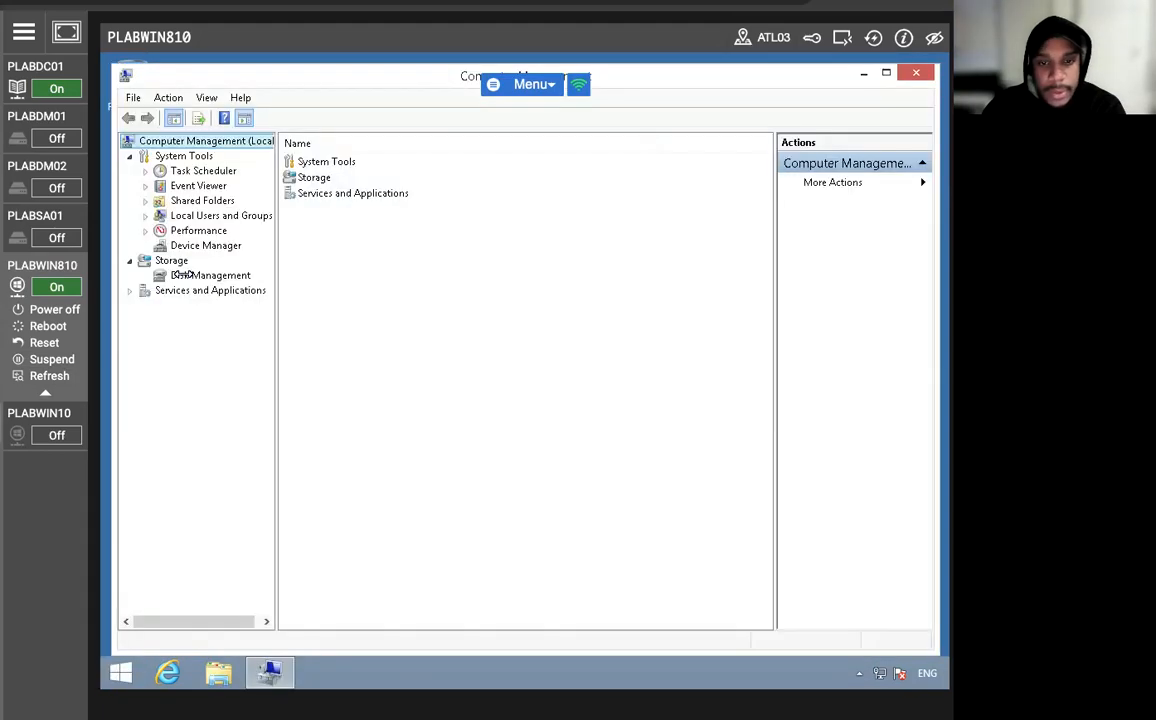
left_click(166, 261)
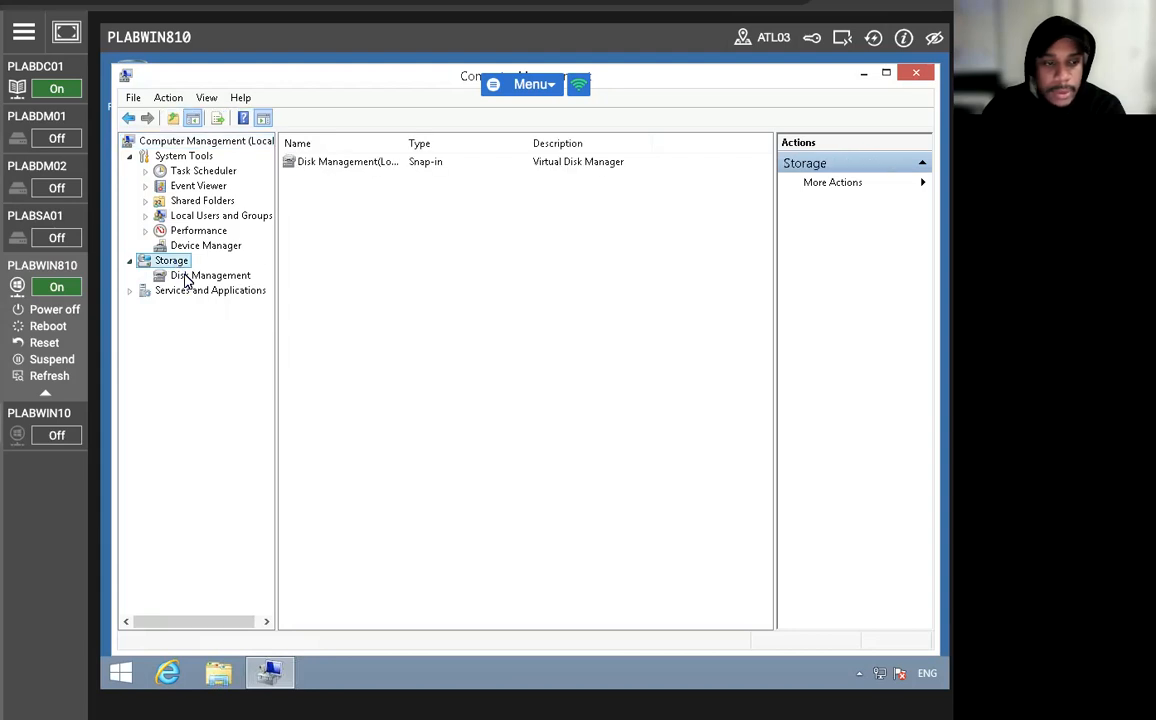
left_click(185, 278)
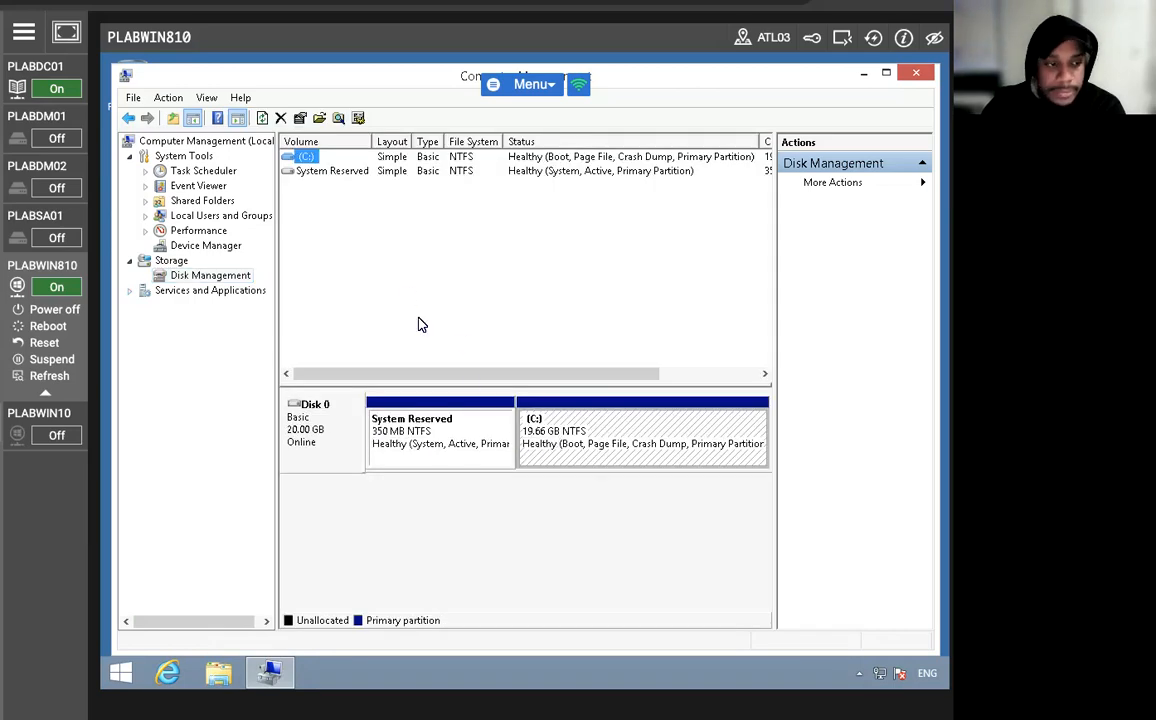
Try to shrink the C: volume on Disk 0 by 5866 MB.
left_click(563, 420)
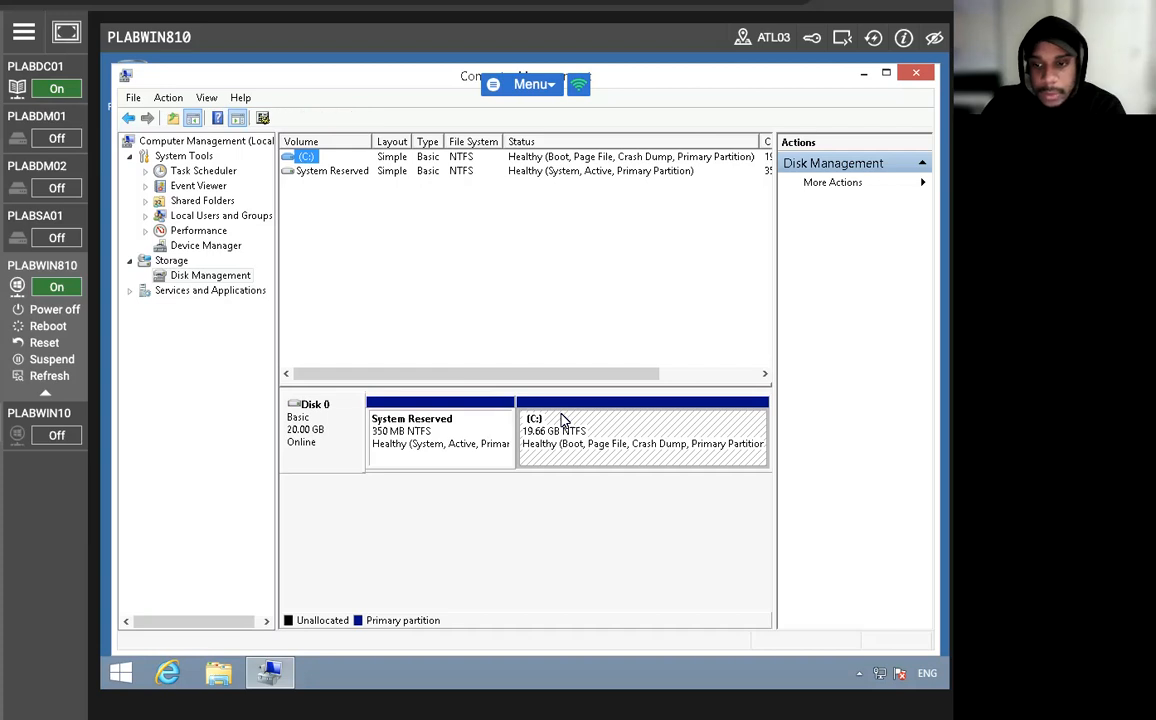
right_click(563, 420)
left_click(658, 544)
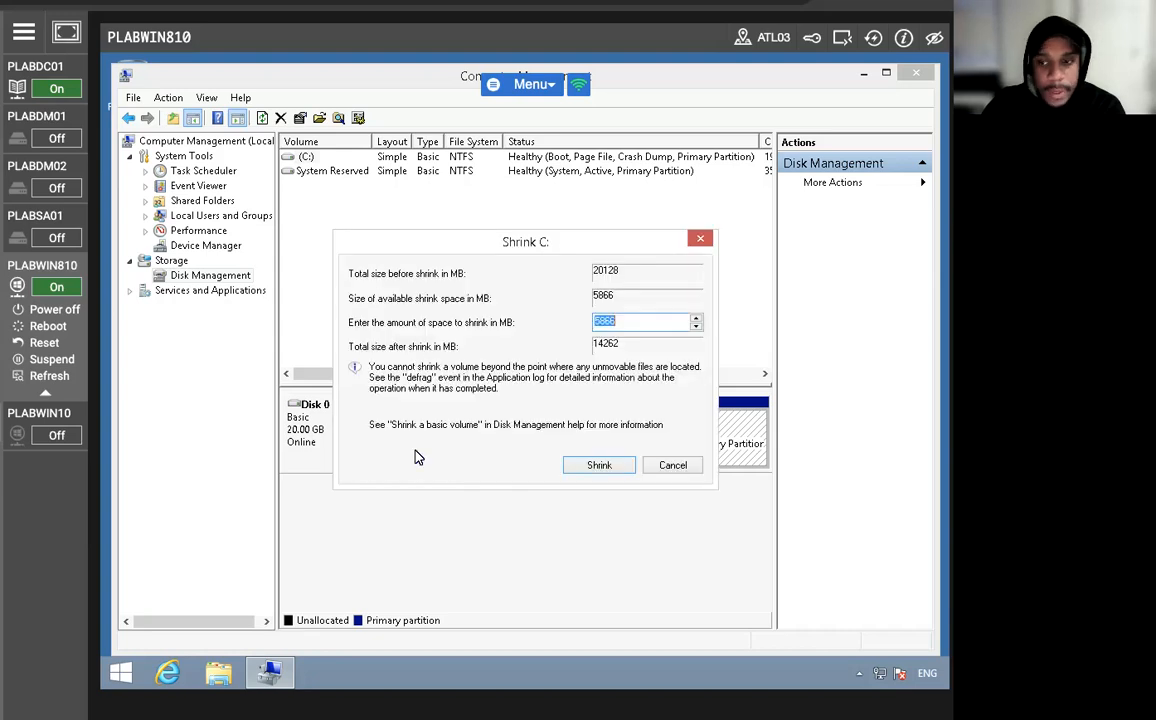
left_click(602, 468)
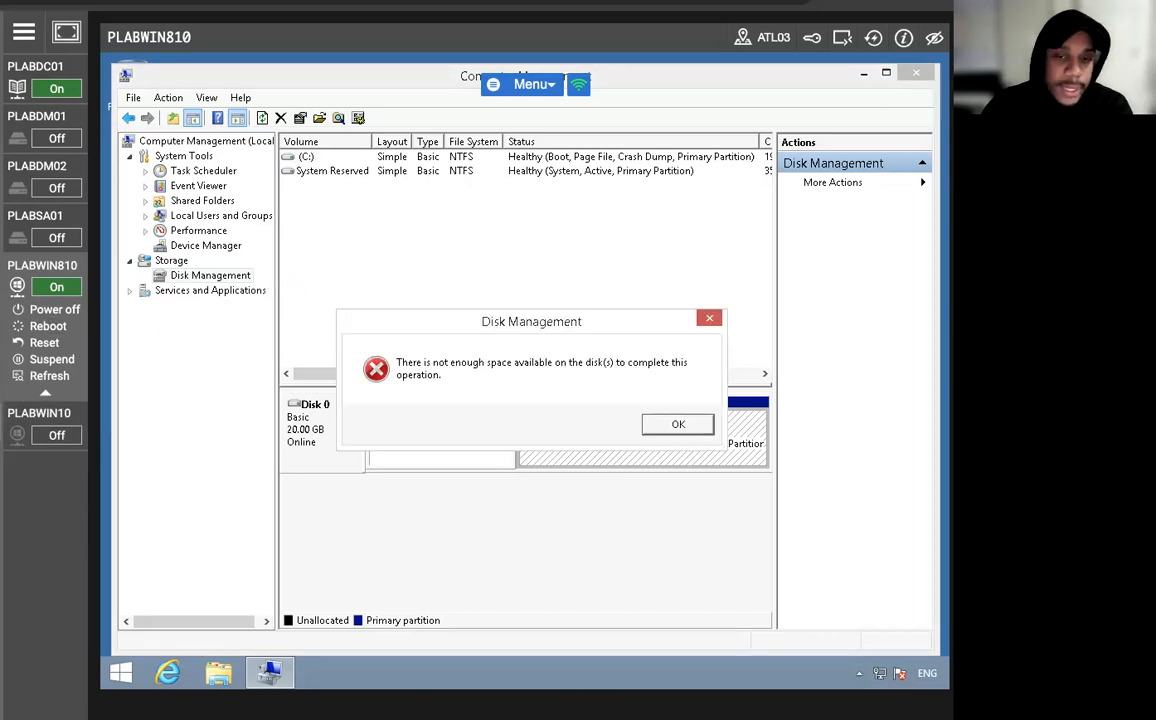
left_click(670, 424)
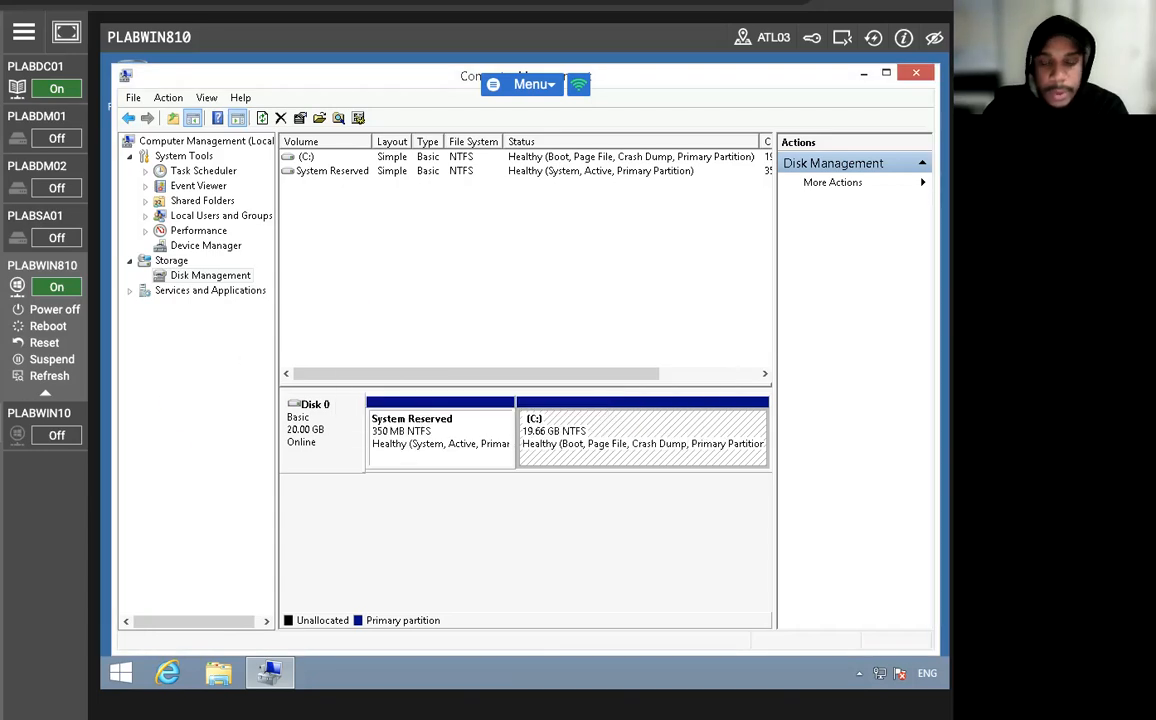
left_click(374, 292)
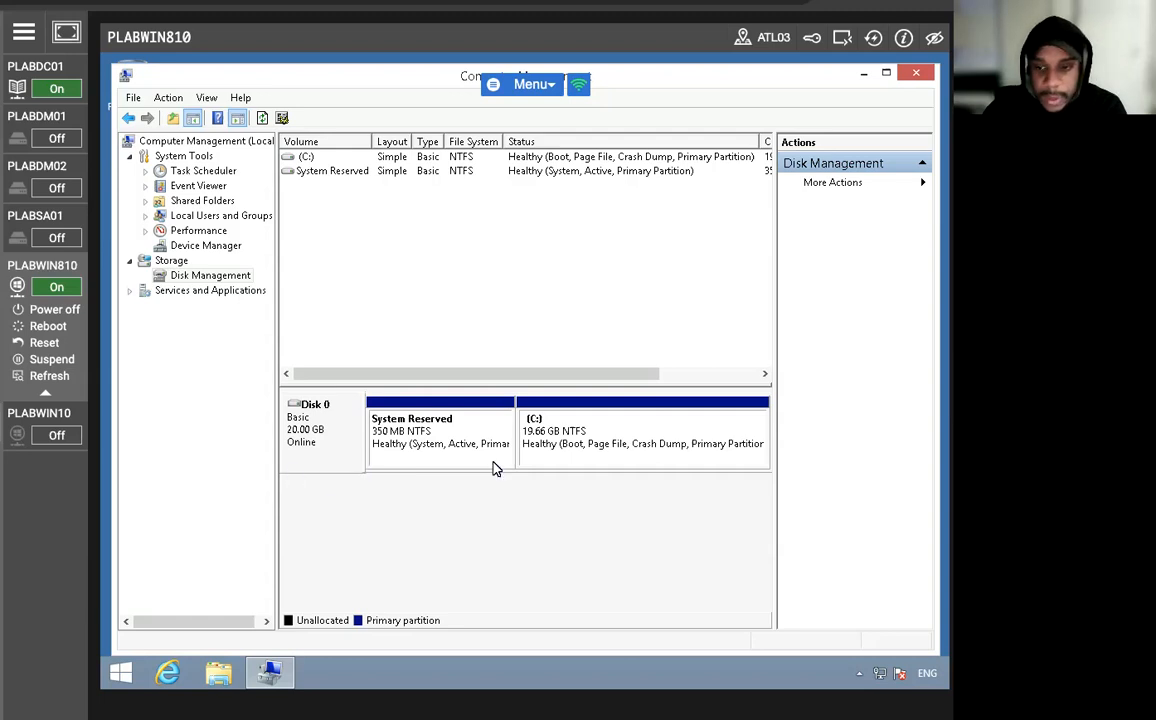
left_click(580, 436)
left_click(417, 430)
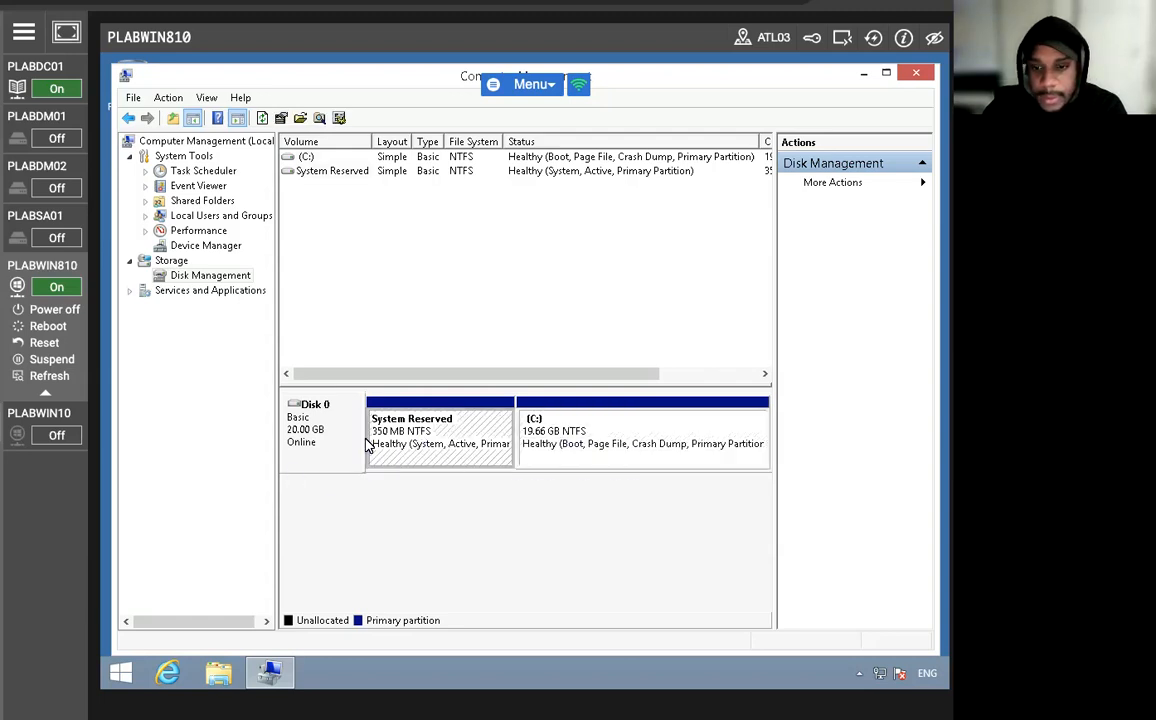
left_click(314, 439)
left_click(573, 430)
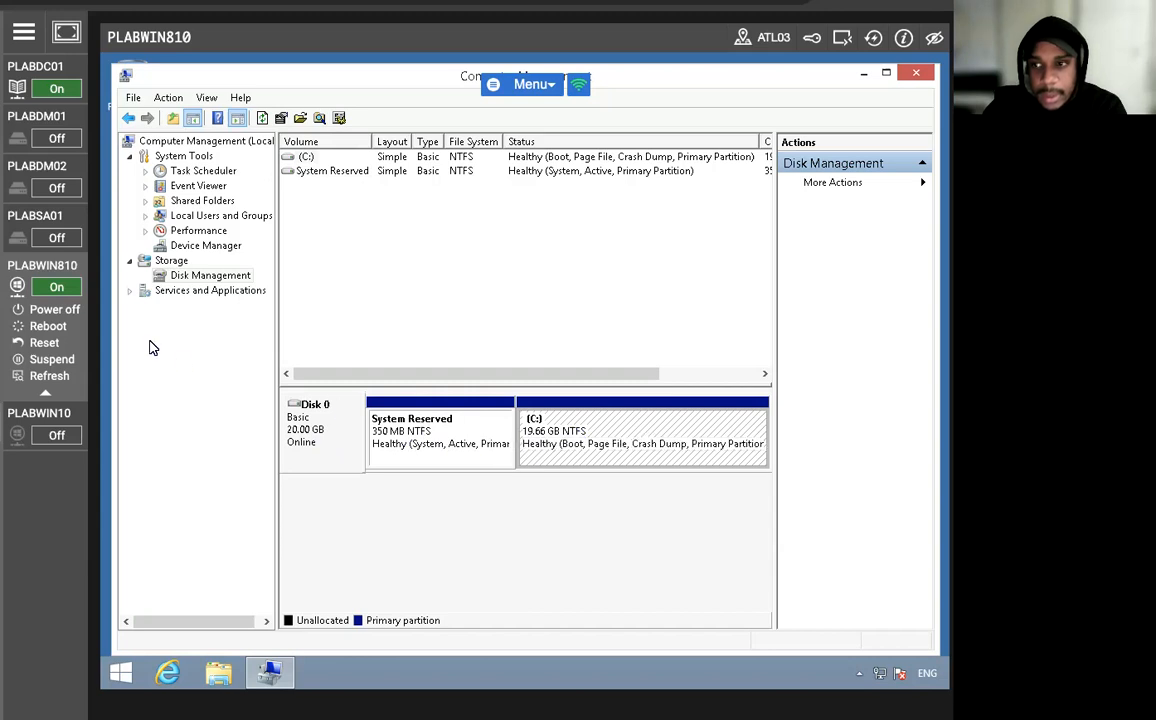
left_click(69, 6)
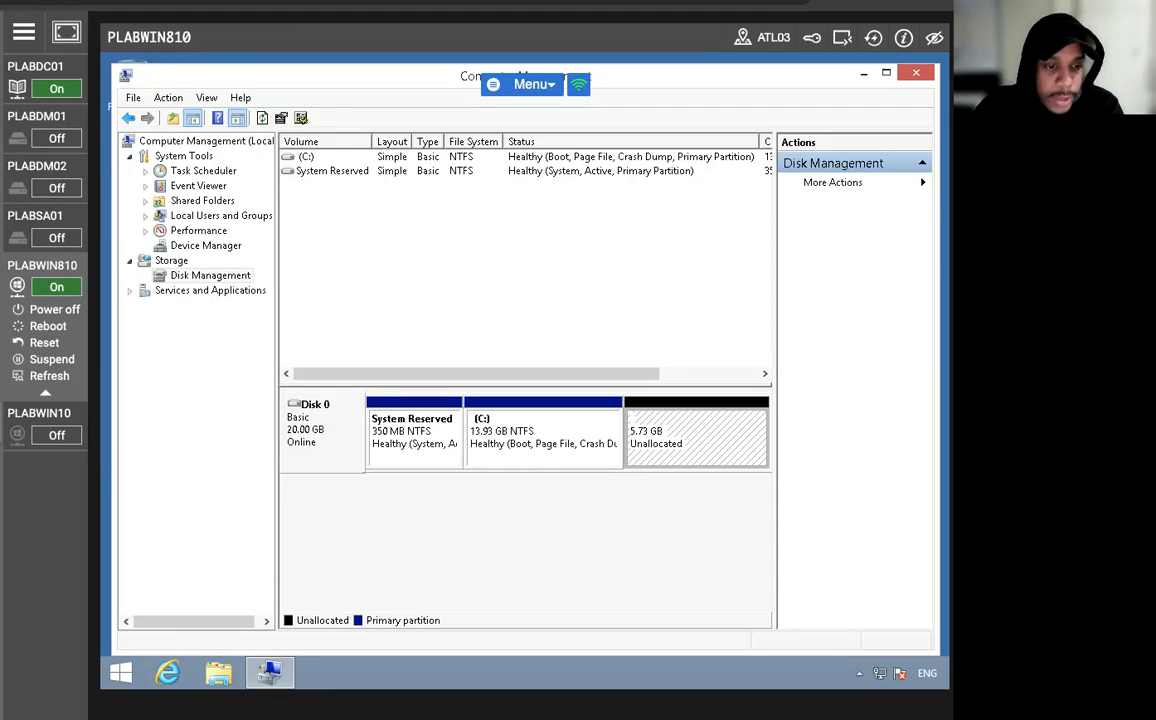
Create a 5865 MB simple volume in Disk 0's unallocated space with drive letter D, quick-formatted as NTFS with the label New Volume.
right_click(673, 432)
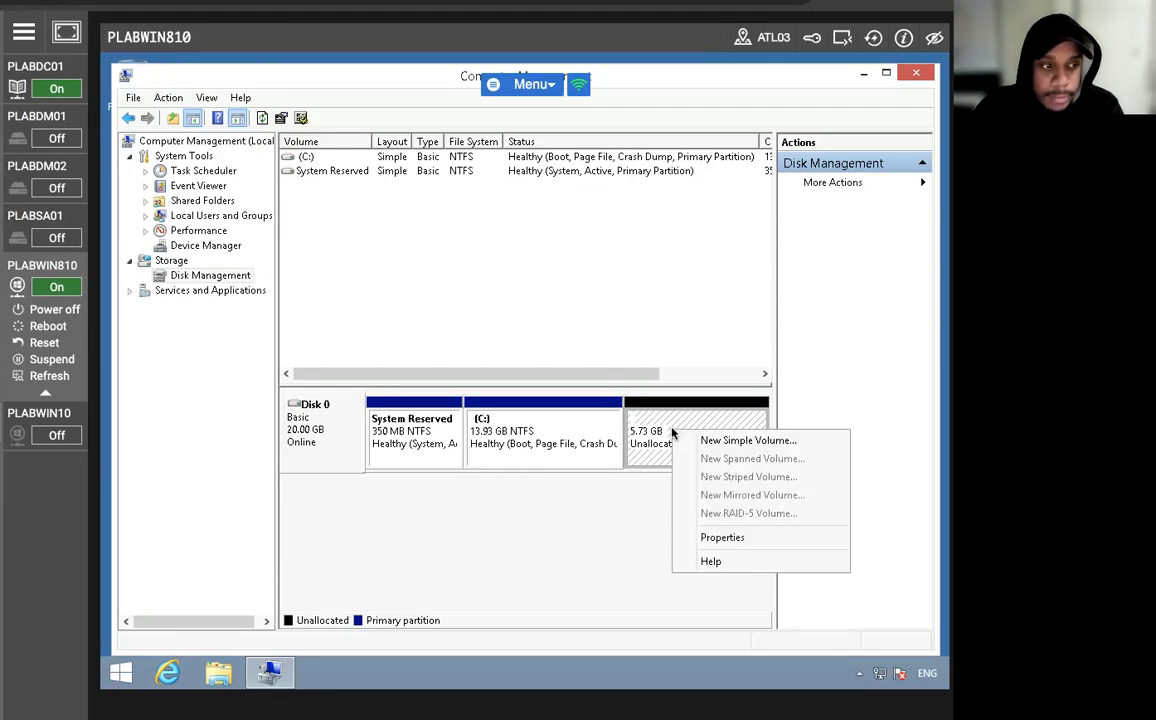
left_click(736, 445)
left_click(612, 457)
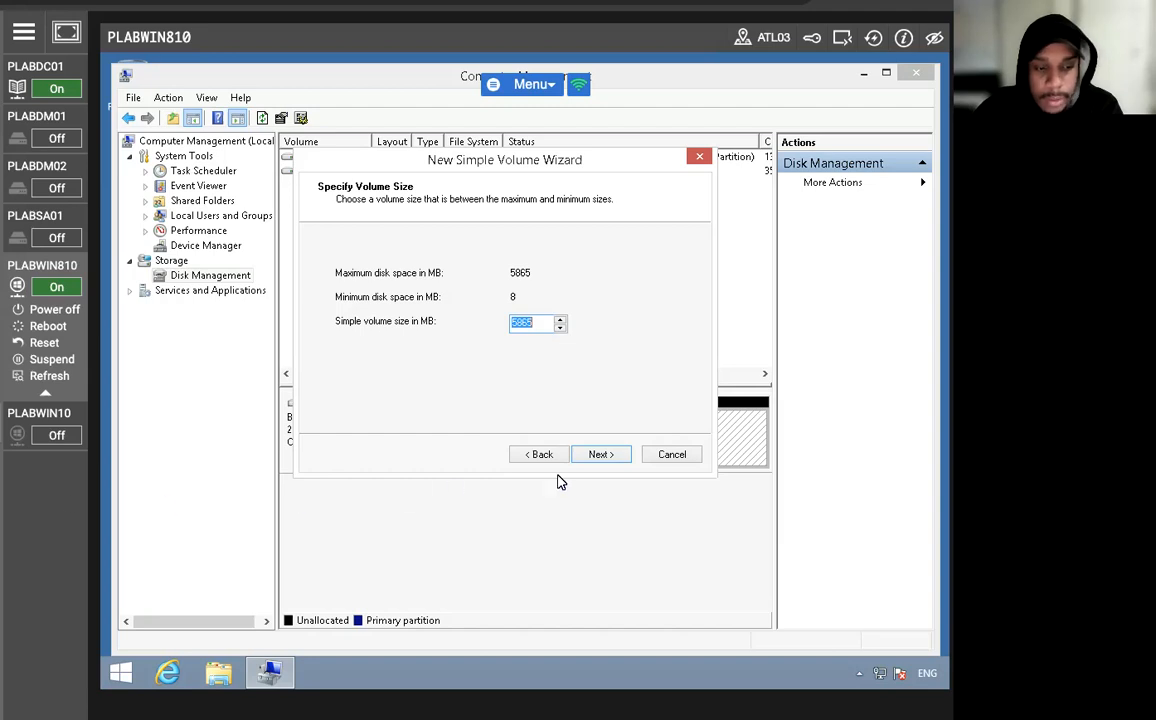
left_click(600, 456)
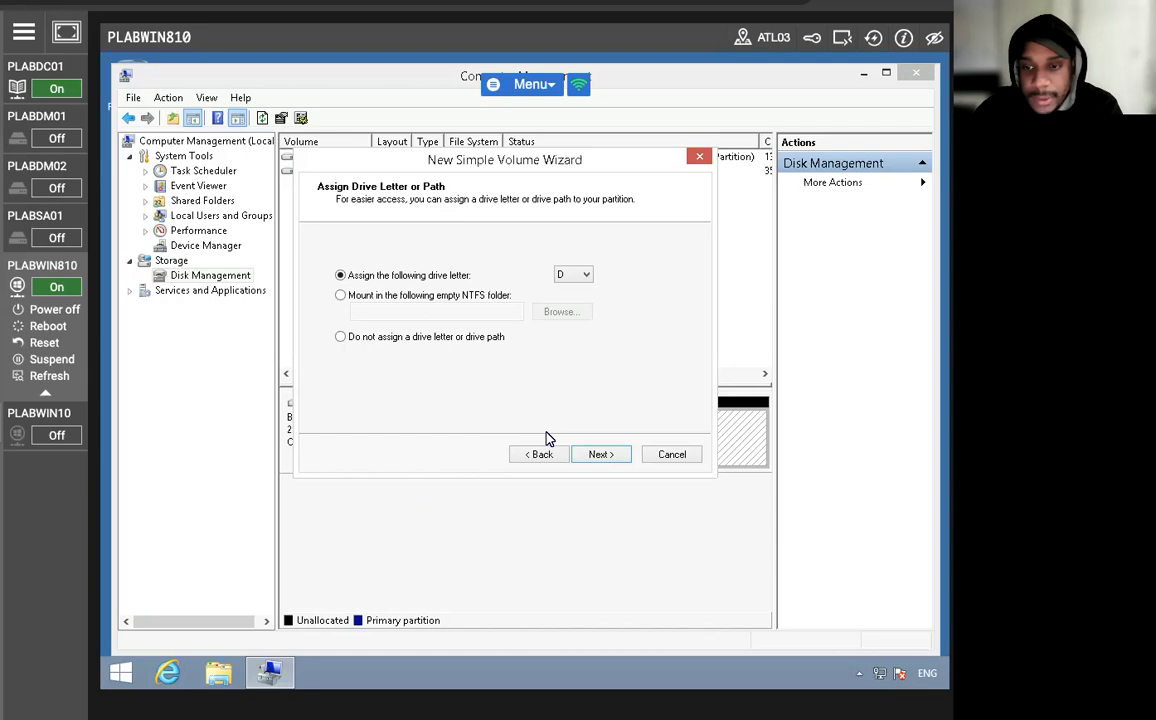
left_click(593, 455)
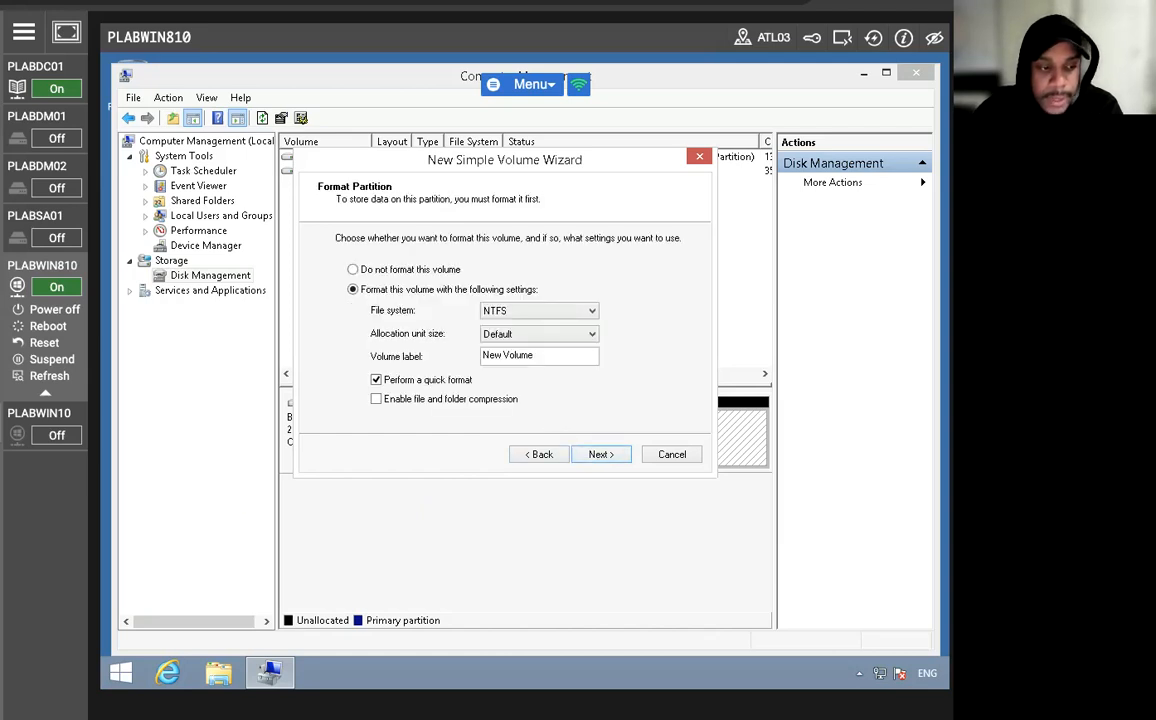
left_click(597, 460)
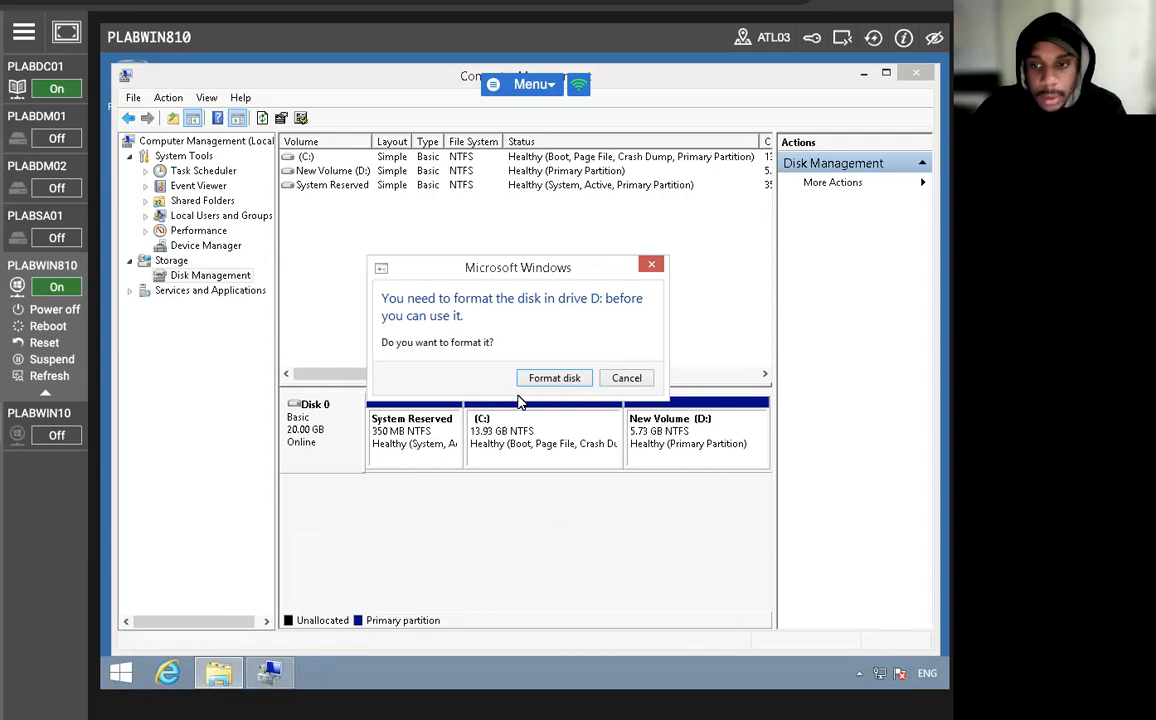
Try to quick-format drive D: as NTFS with 4096-byte allocation units and the label New Volume.
key("Return")
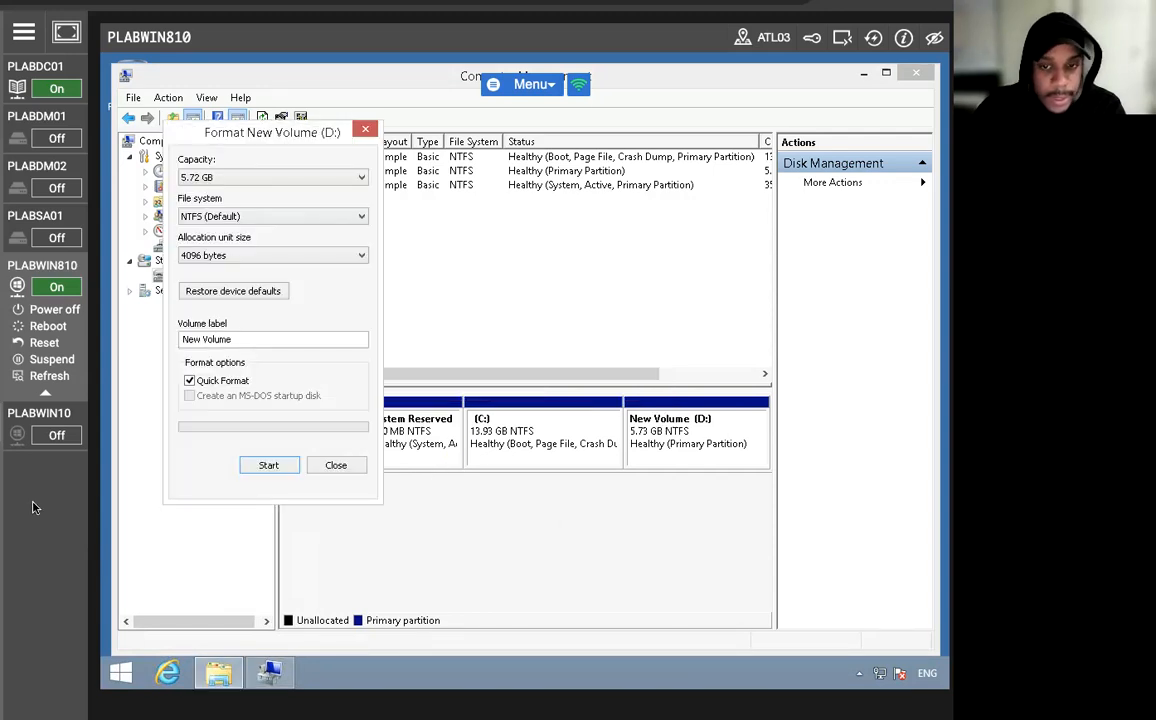
left_click(268, 466)
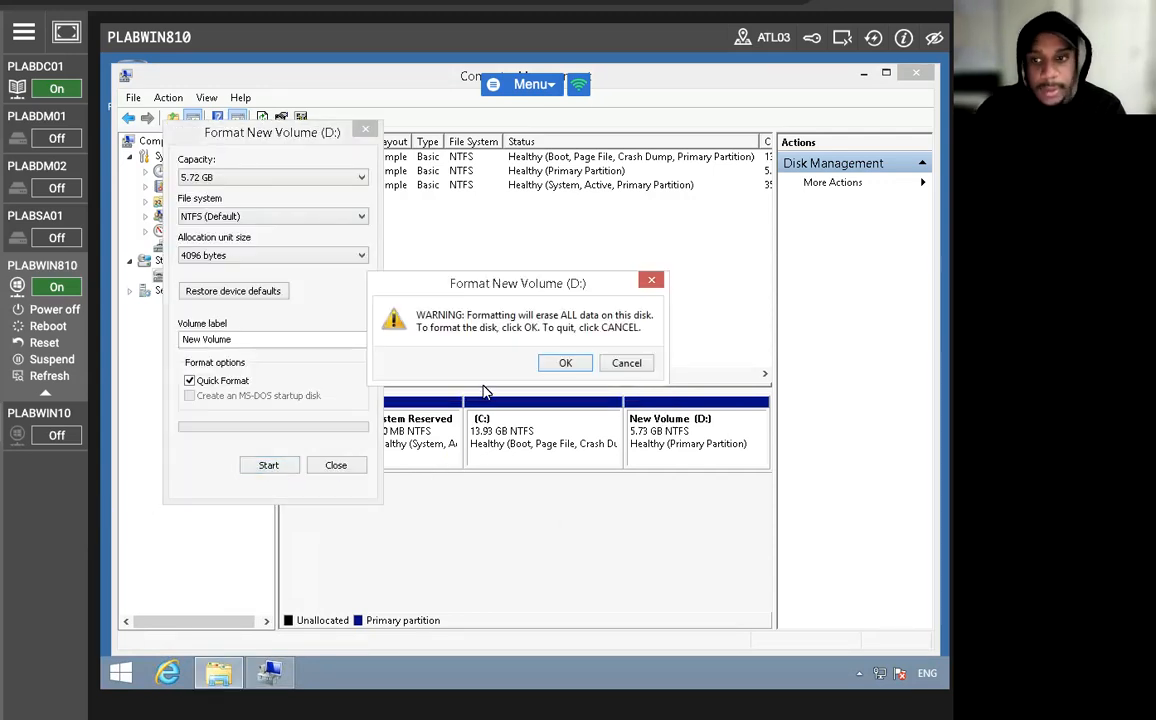
left_click(565, 364)
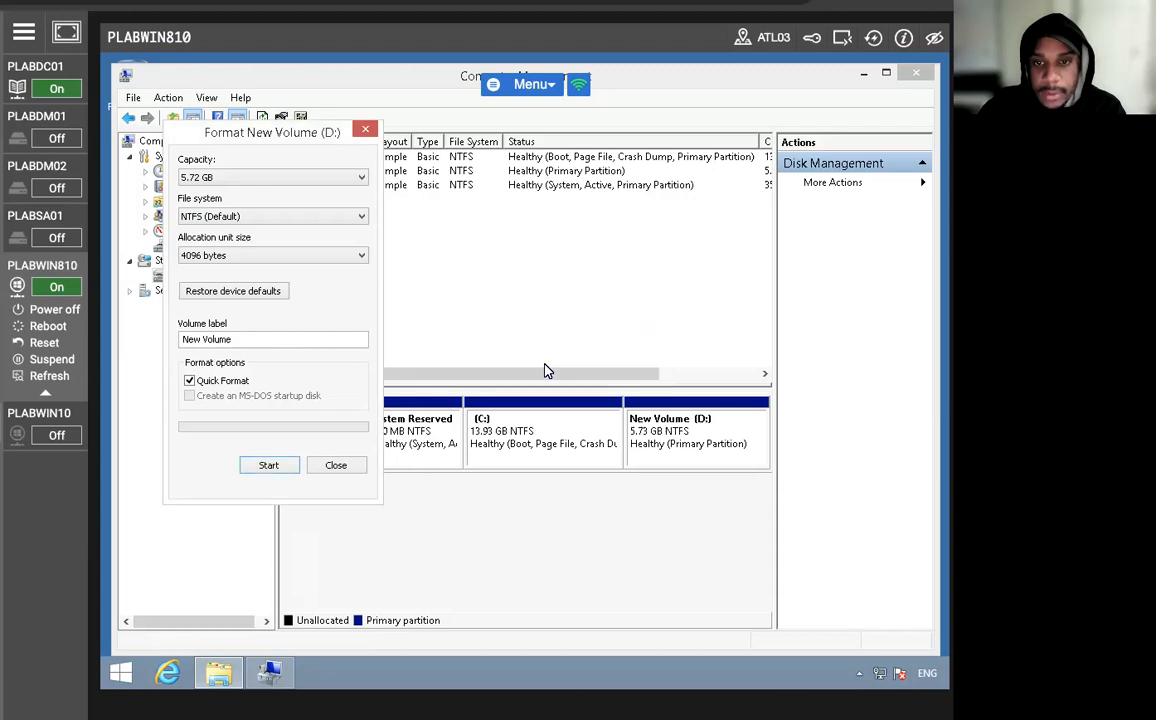
left_click(336, 465)
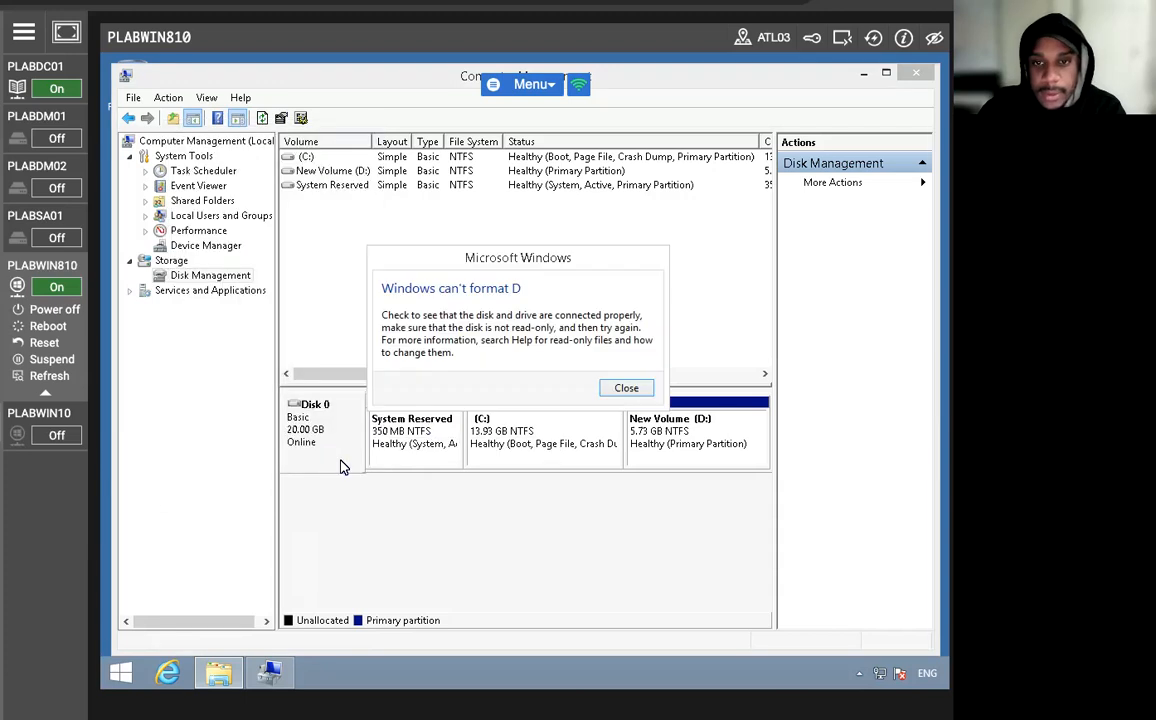
left_click(626, 388)
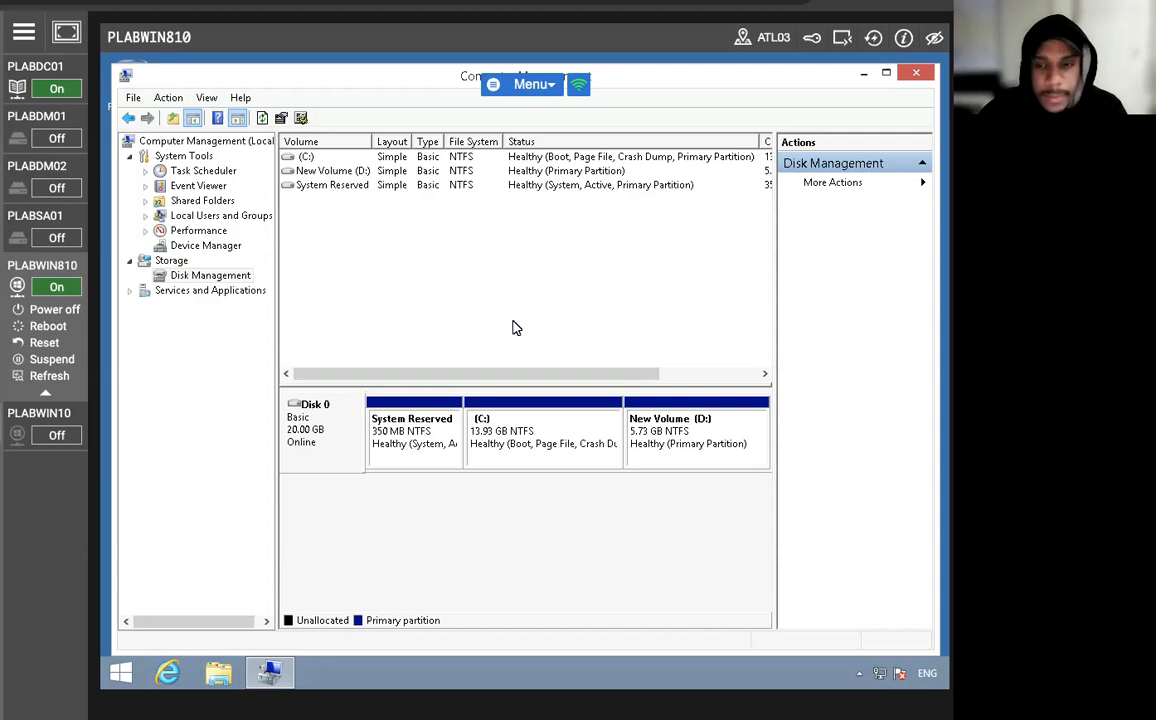
Run gpupdate /force in a Command Prompt to refresh the machine's group policy, and close the prompt.
left_click(120, 675)
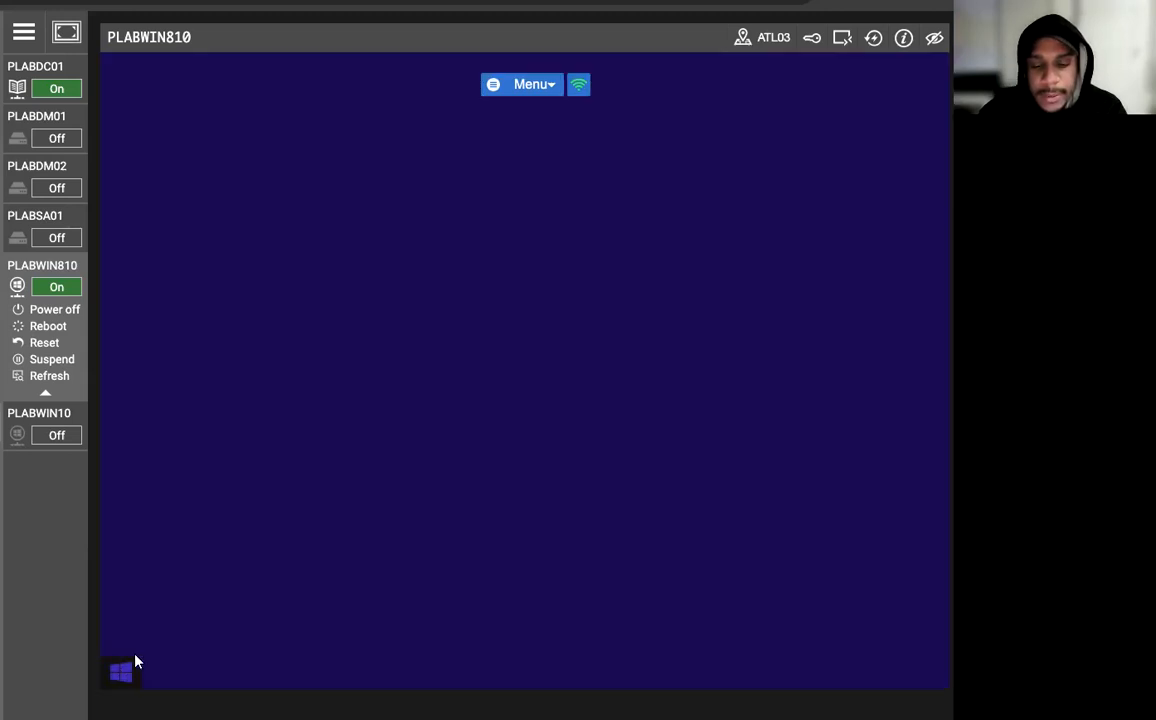
type("cm")
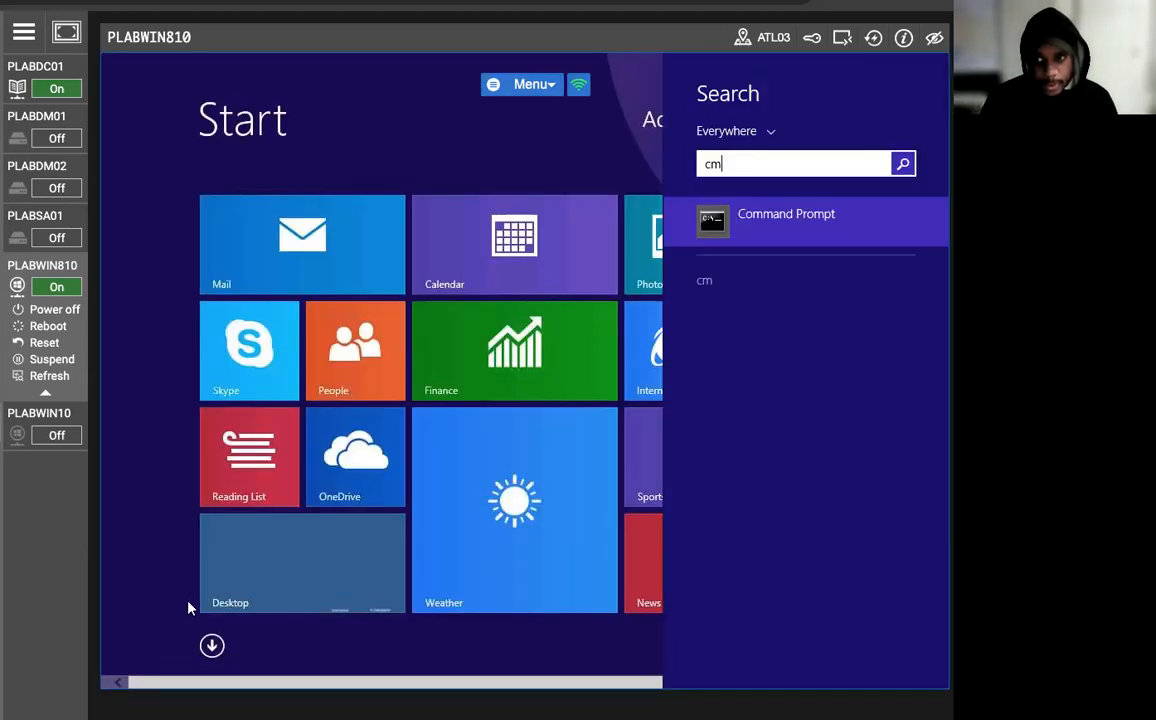
key("Return")
type("gpupdate")
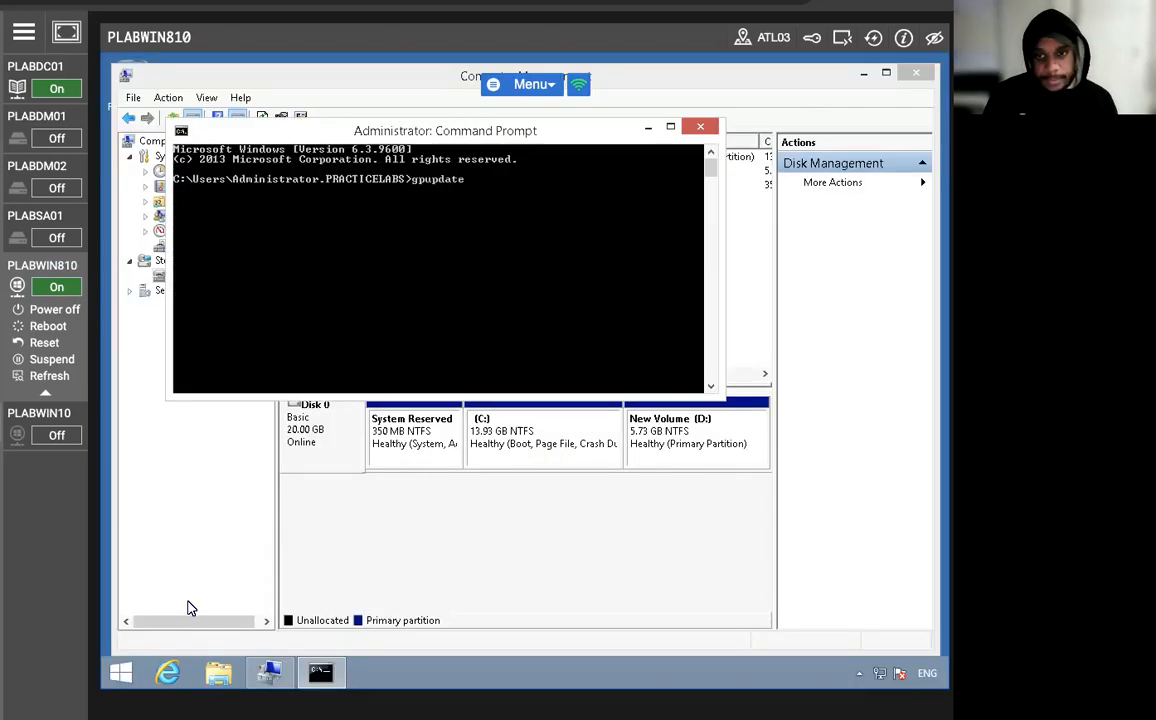
type(" /force")
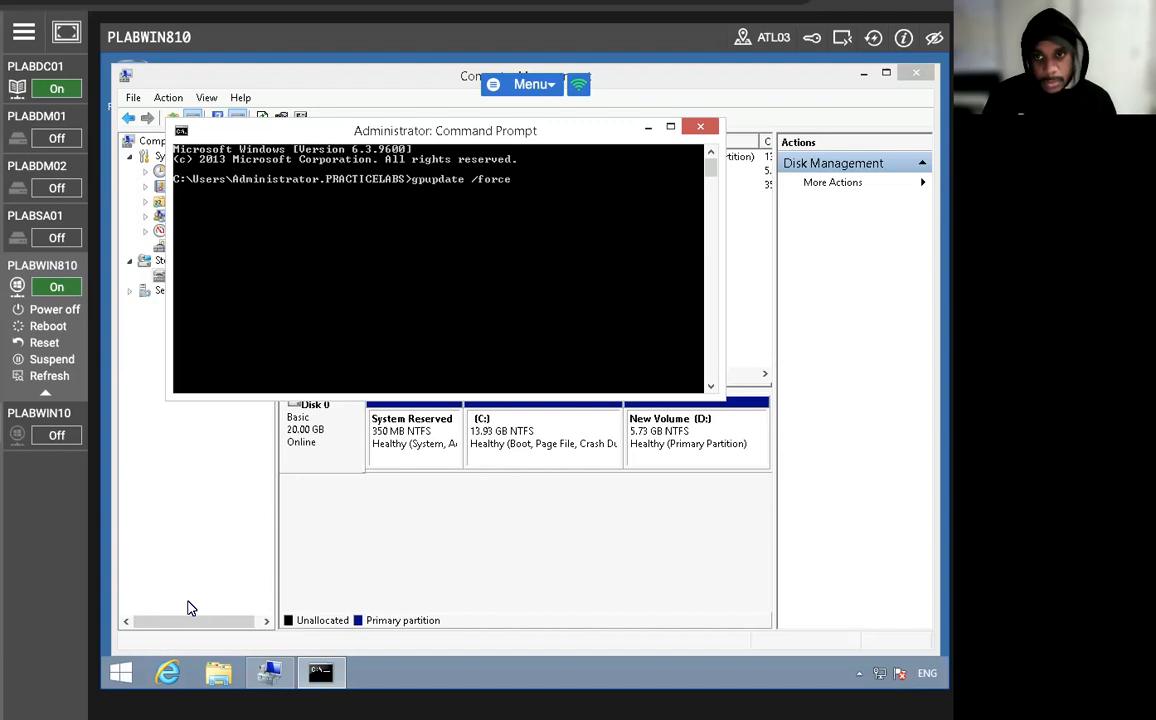
key("Return")
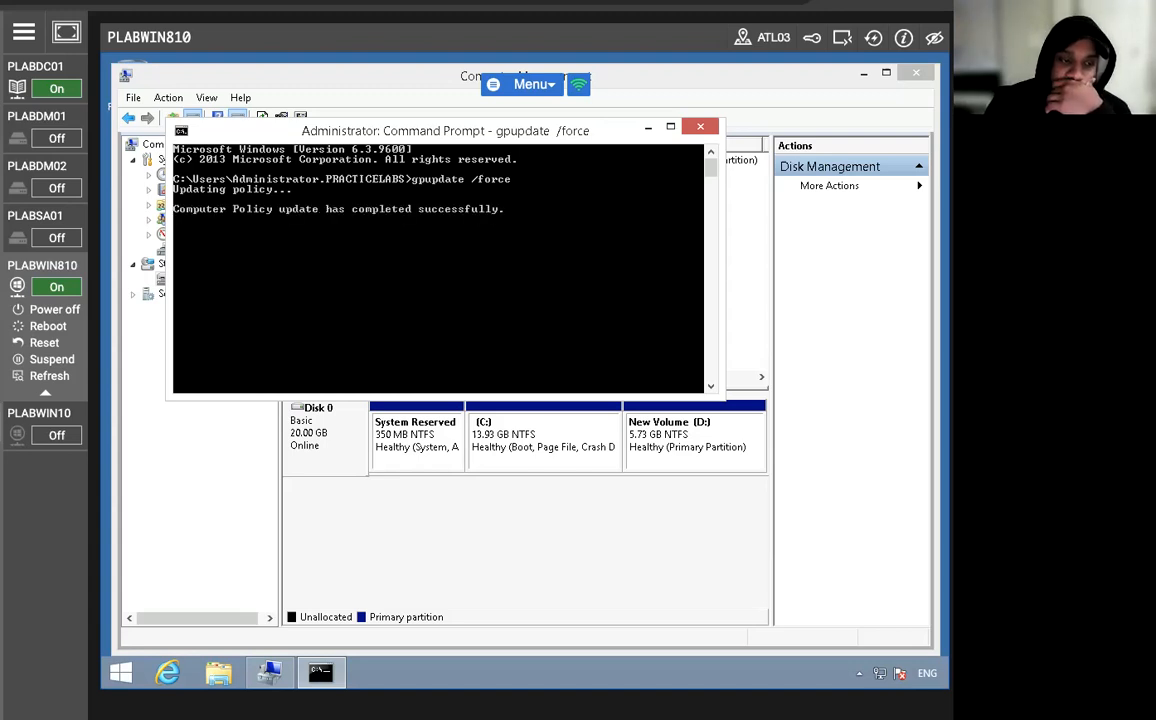
left_click(700, 126)
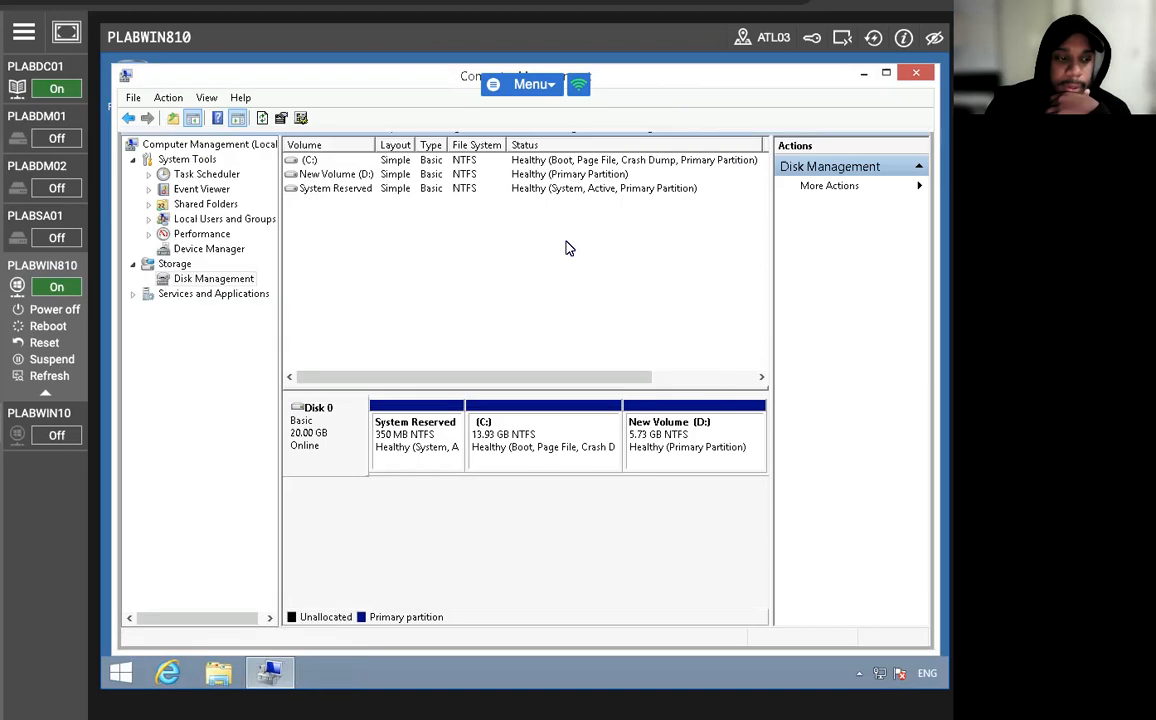
Open This PC in File Explorer and start turning on BitLocker for New Volume (D:).
left_click(218, 672)
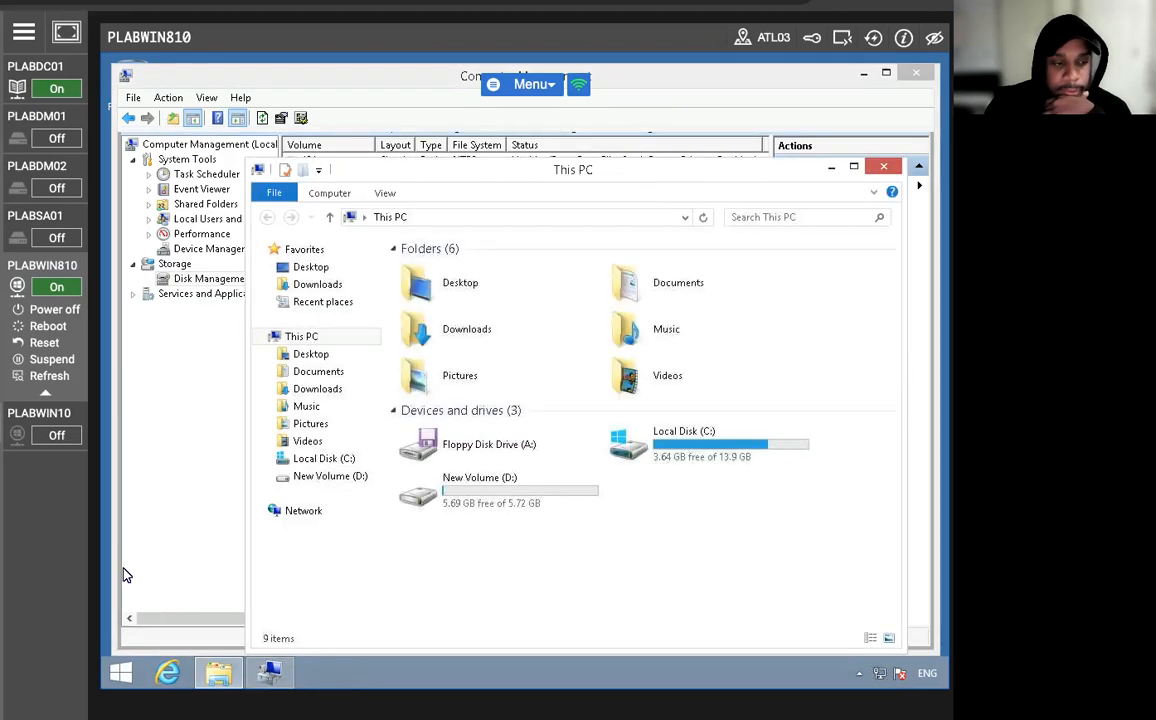
left_click(331, 478)
right_click(331, 480)
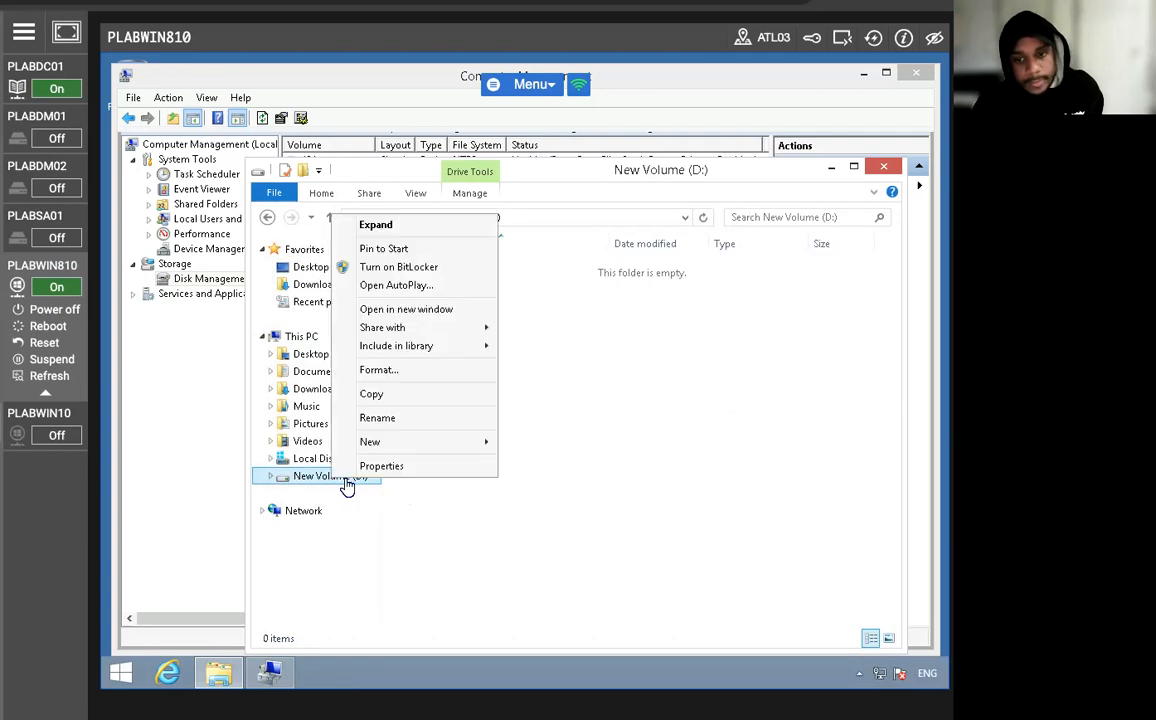
left_click(385, 266)
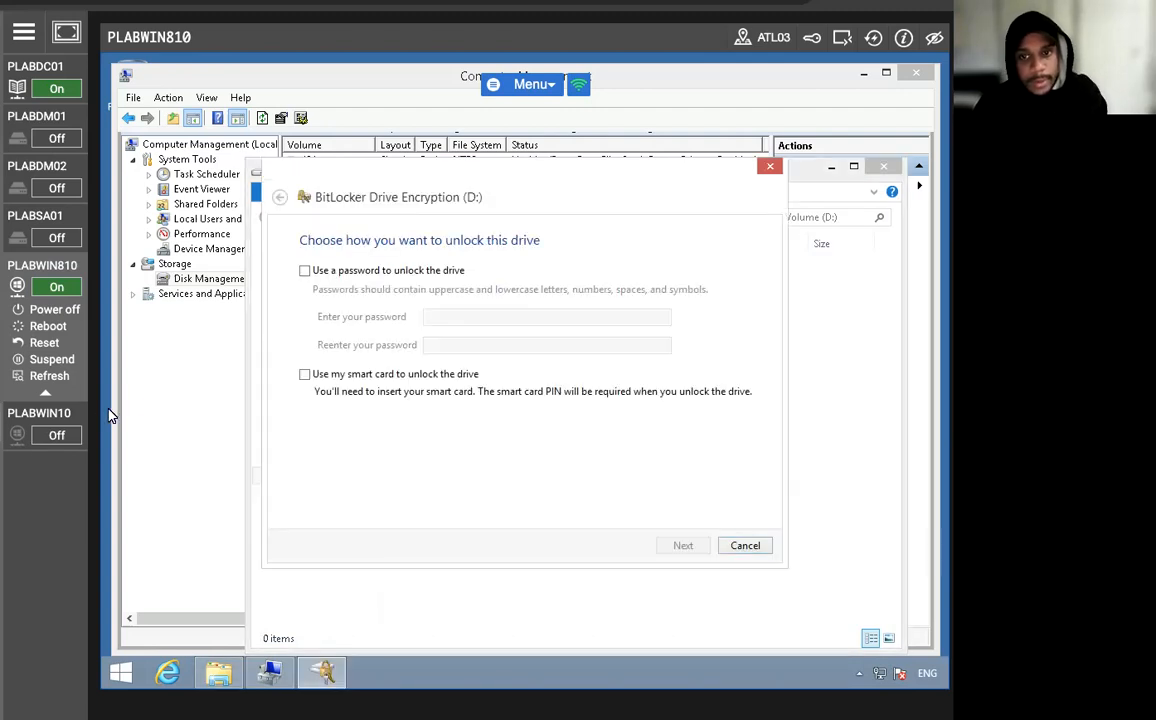
Choose a password to unlock drive D:, enter and re-enter the unlock password, and continue to the recovery key backup.
left_click(305, 270)
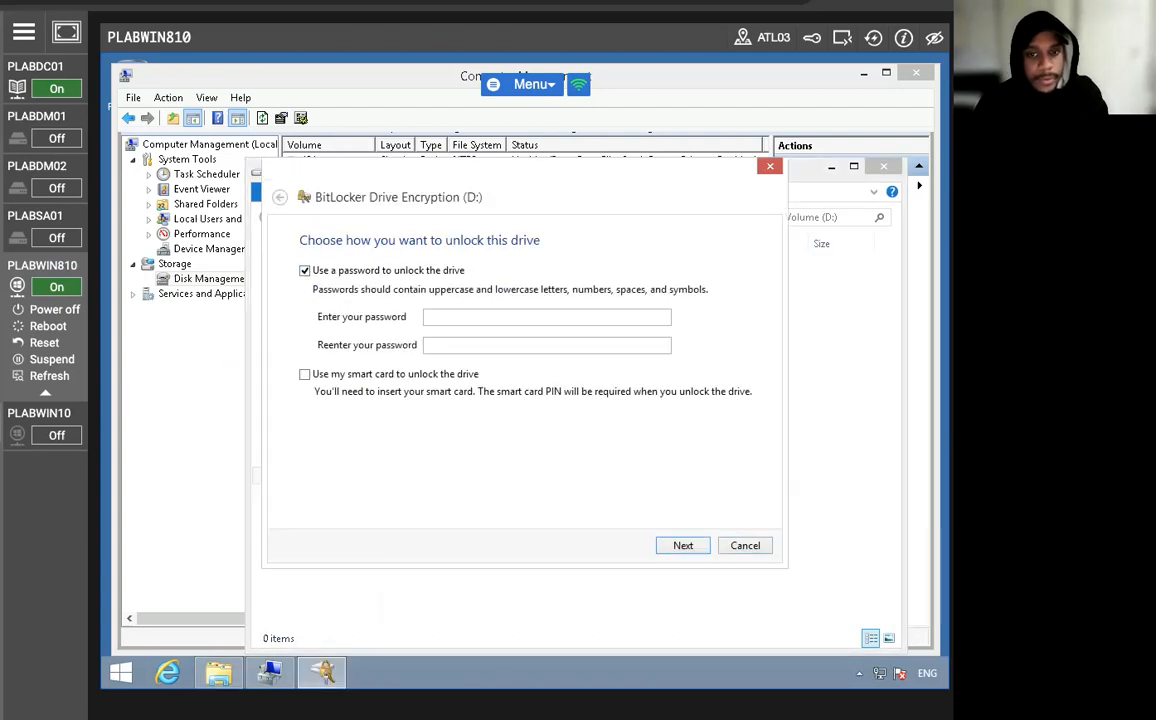
left_click(437, 316)
key("Caps_Lock")
type("•••")
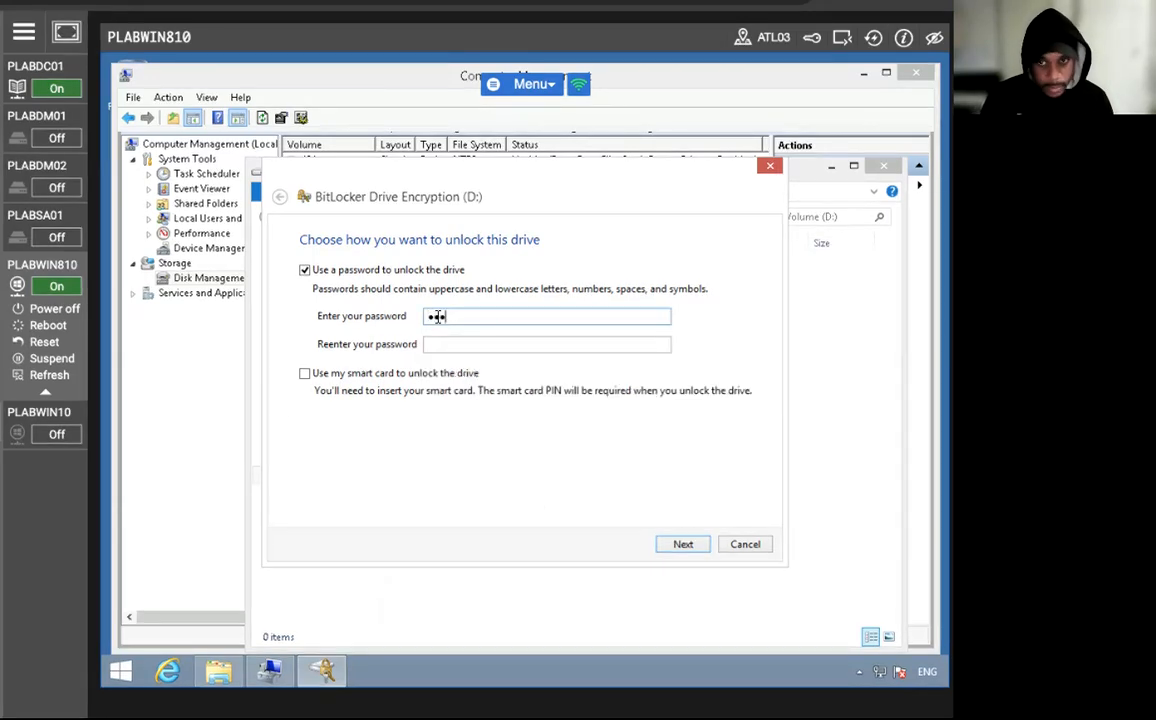
type("•")
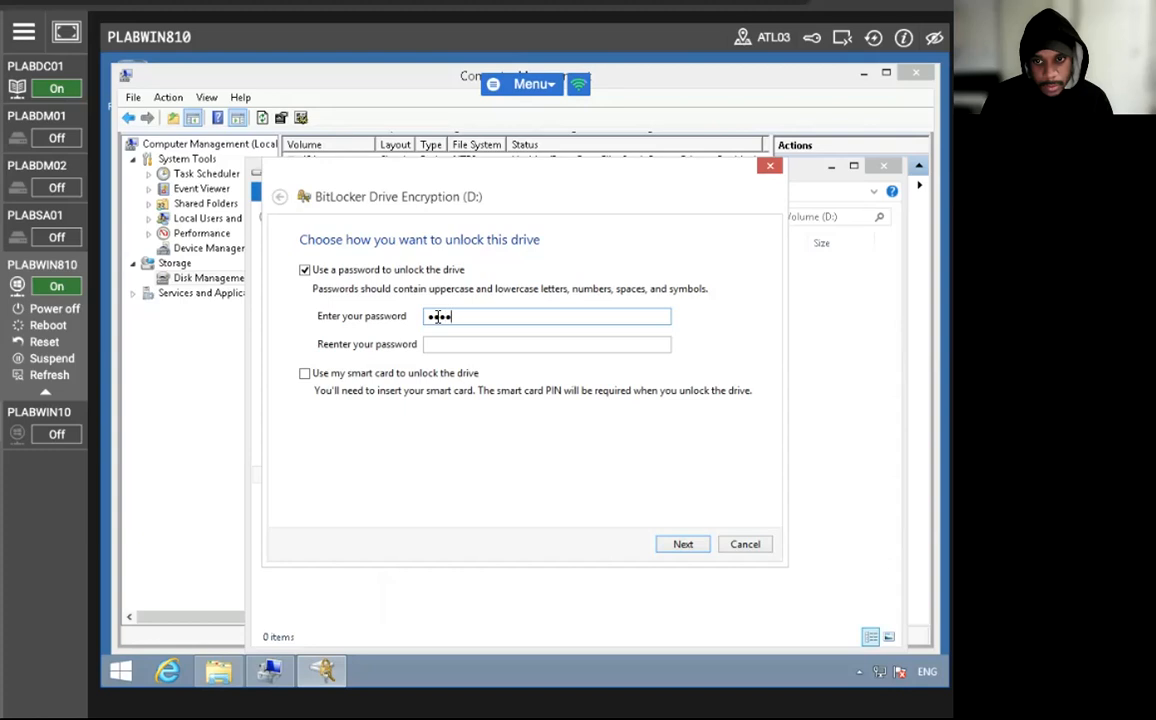
type("••••")
key("Tab")
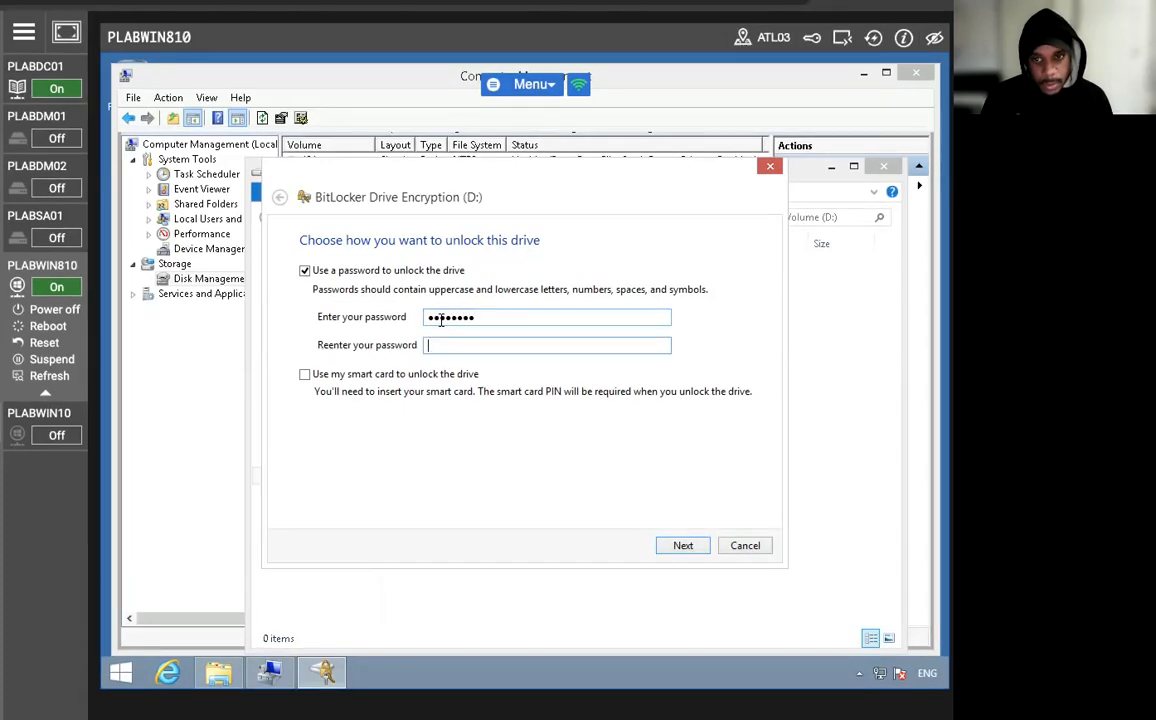
type("••••••••")
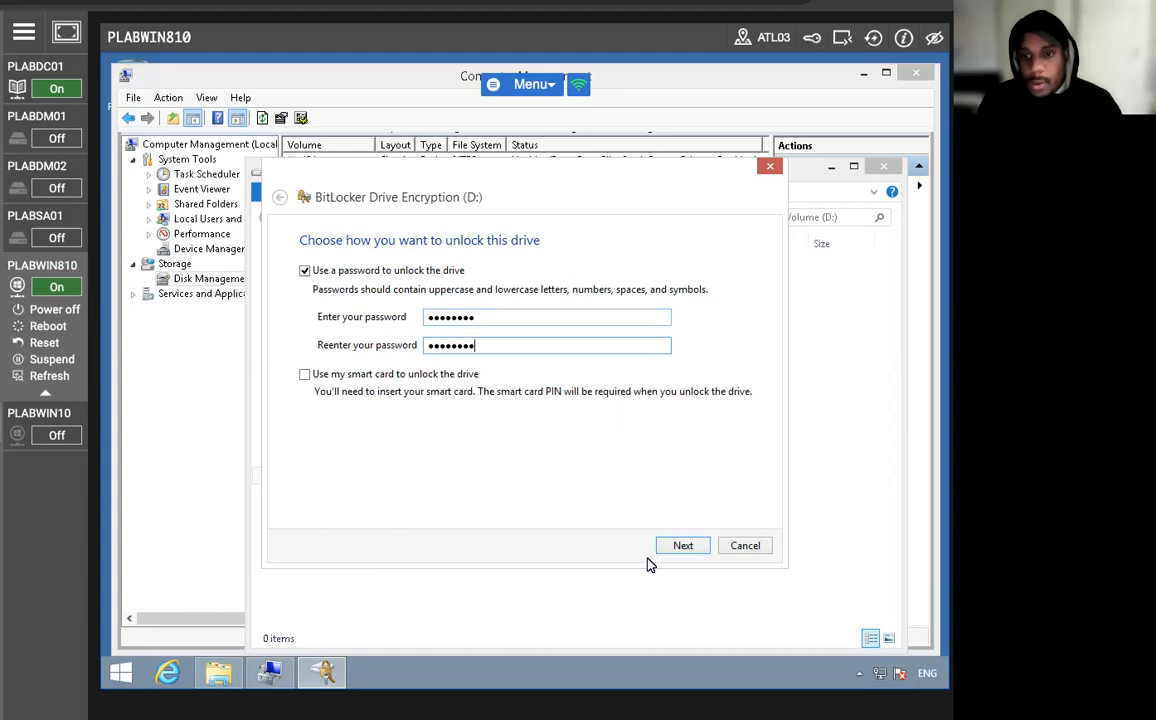
left_click(680, 547)
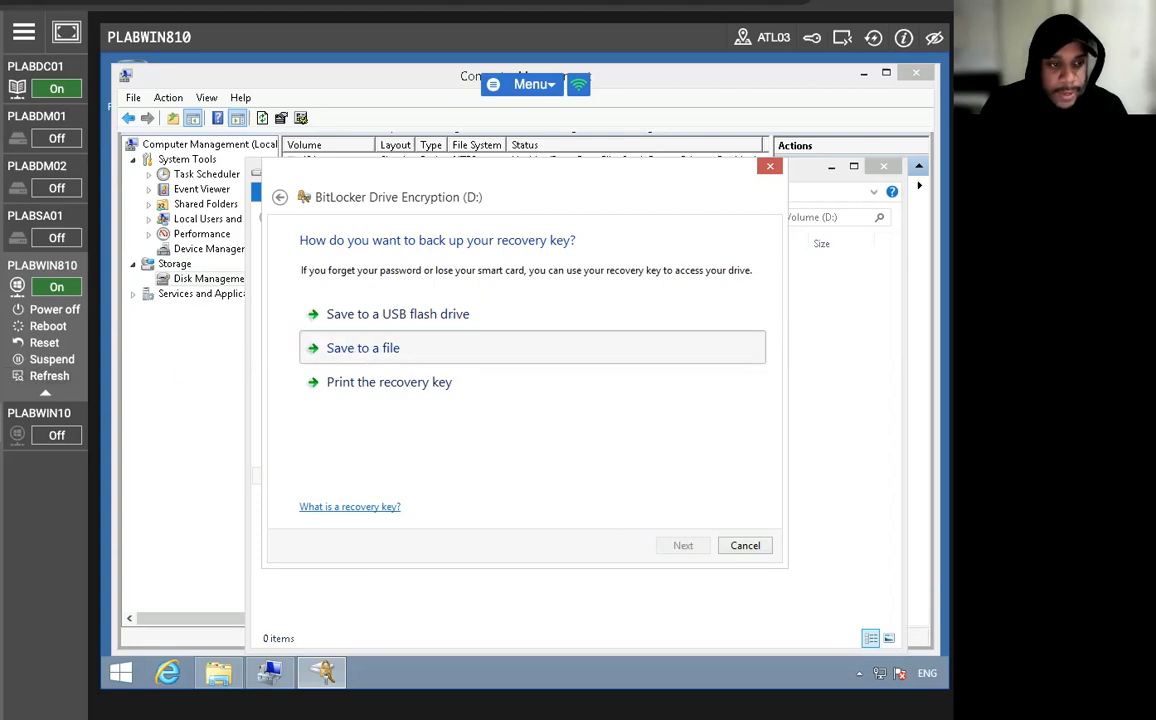
Back up the BitLocker recovery key to a text file in the Documents folder, accepting storage on this PC.
left_click(363, 348)
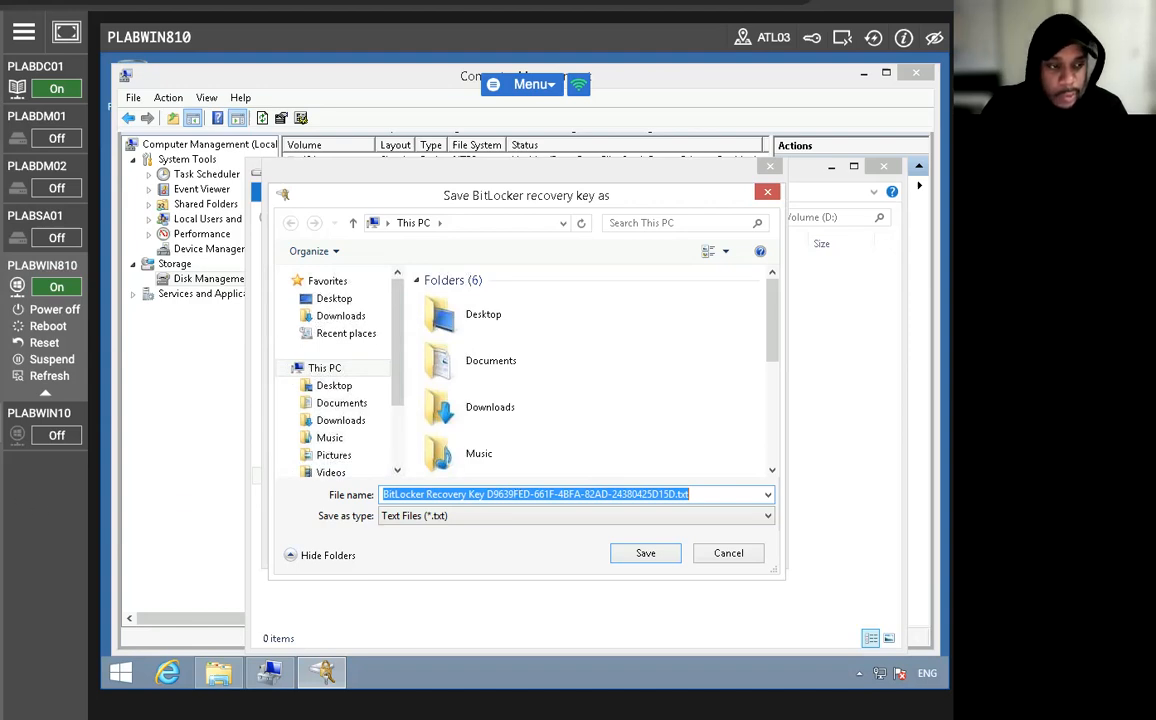
double_click(480, 360)
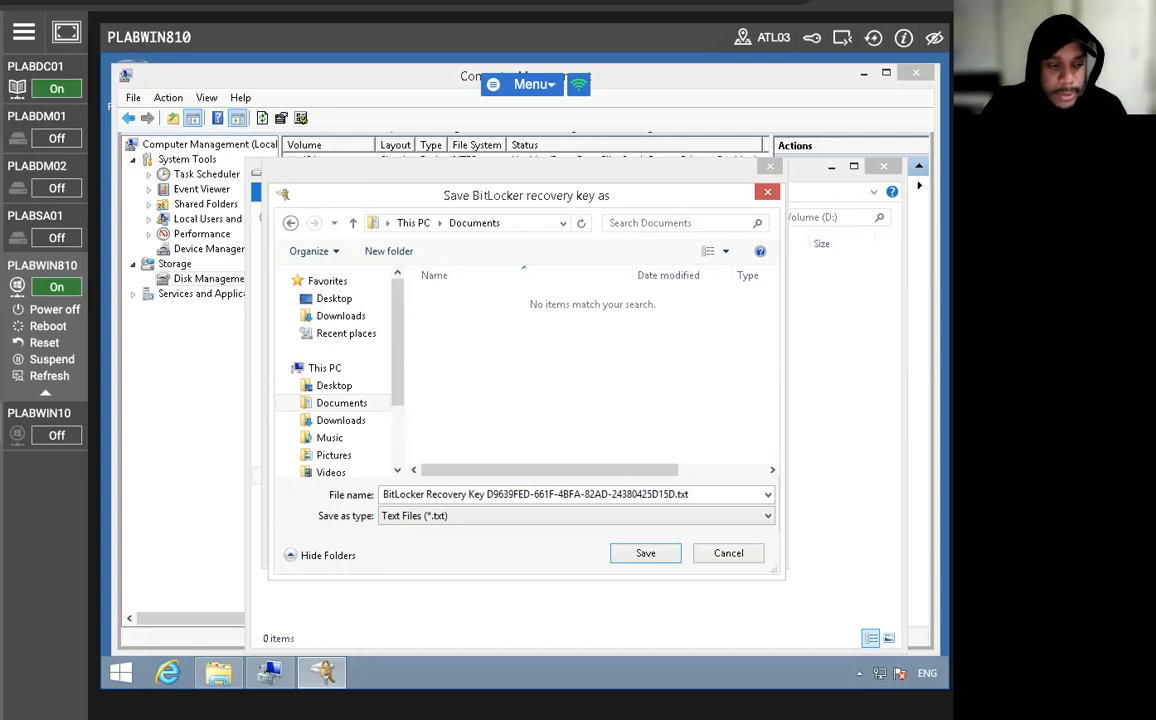
left_click(660, 550)
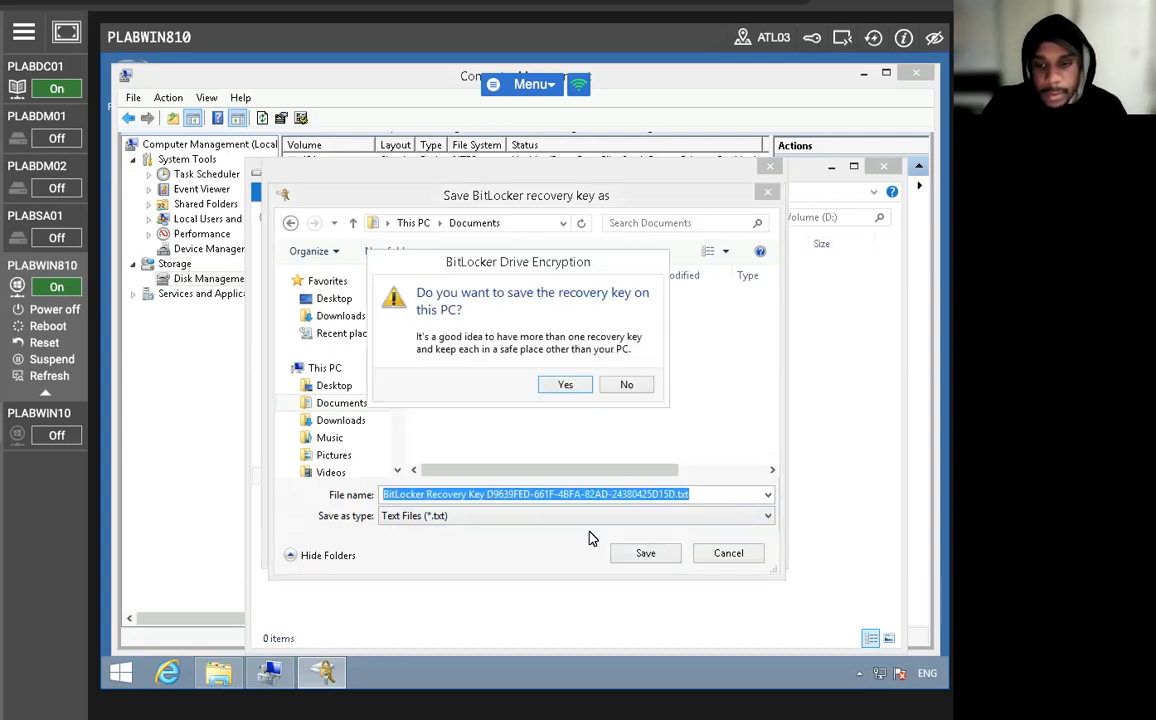
left_click(565, 384)
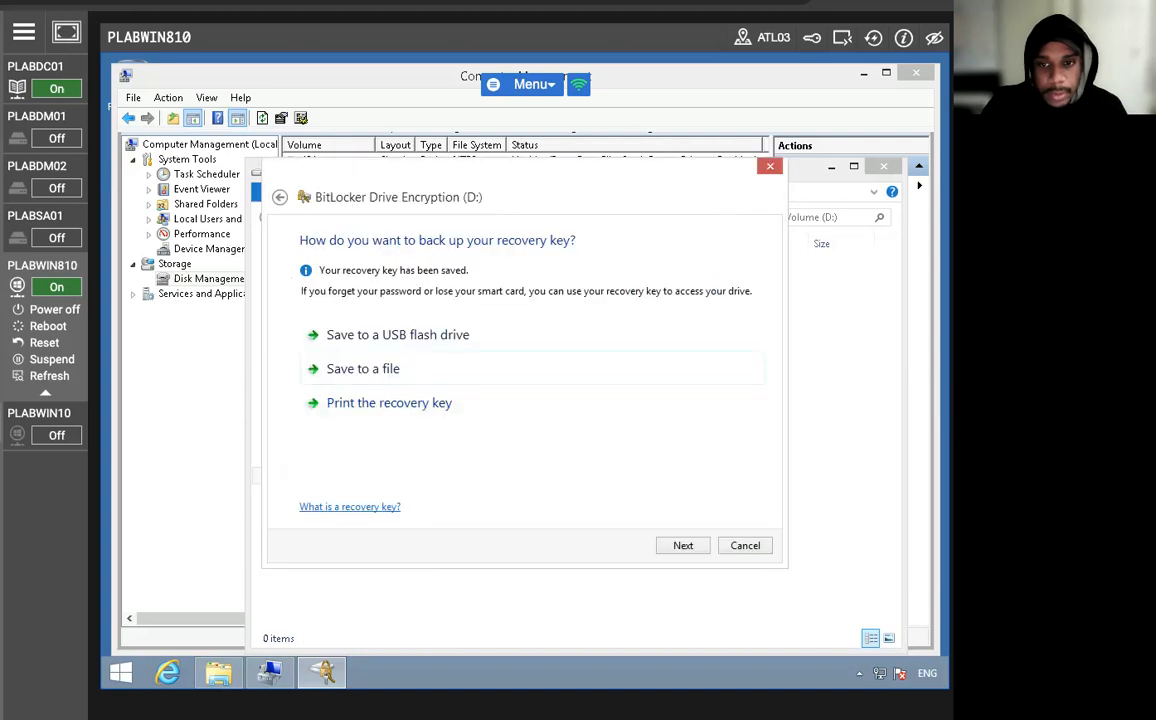
Start encrypting drive D:, and close the File Explorer and Computer Management windows.
left_click(701, 552)
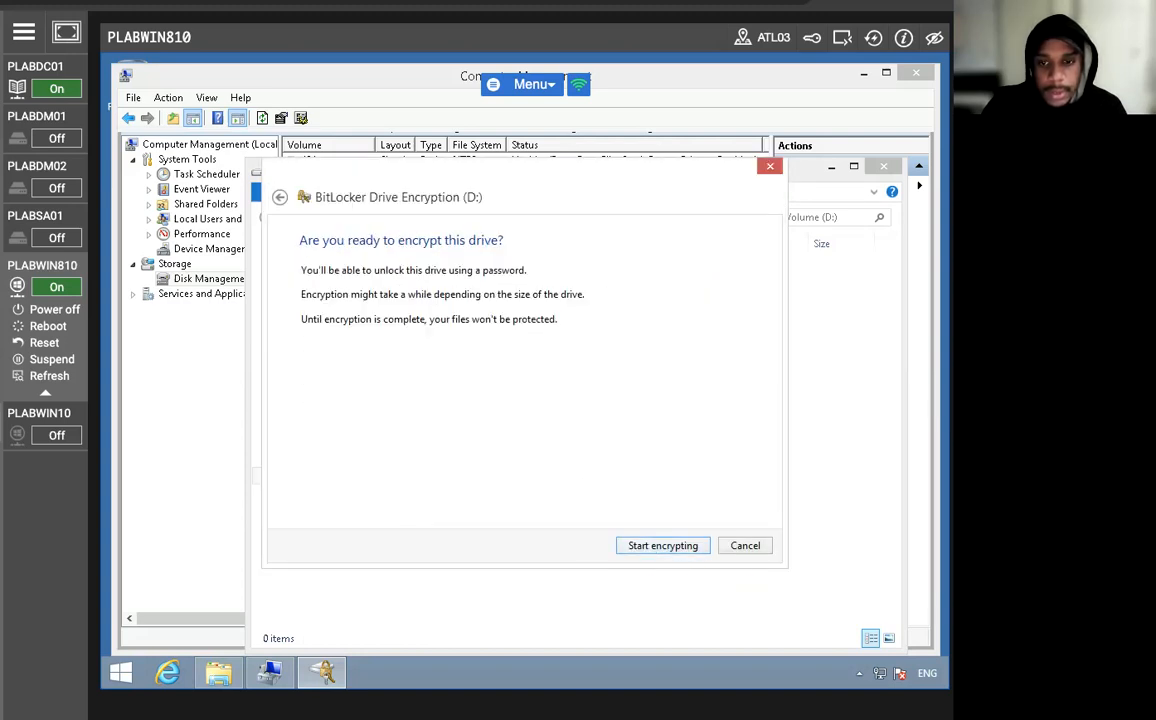
left_click(651, 545)
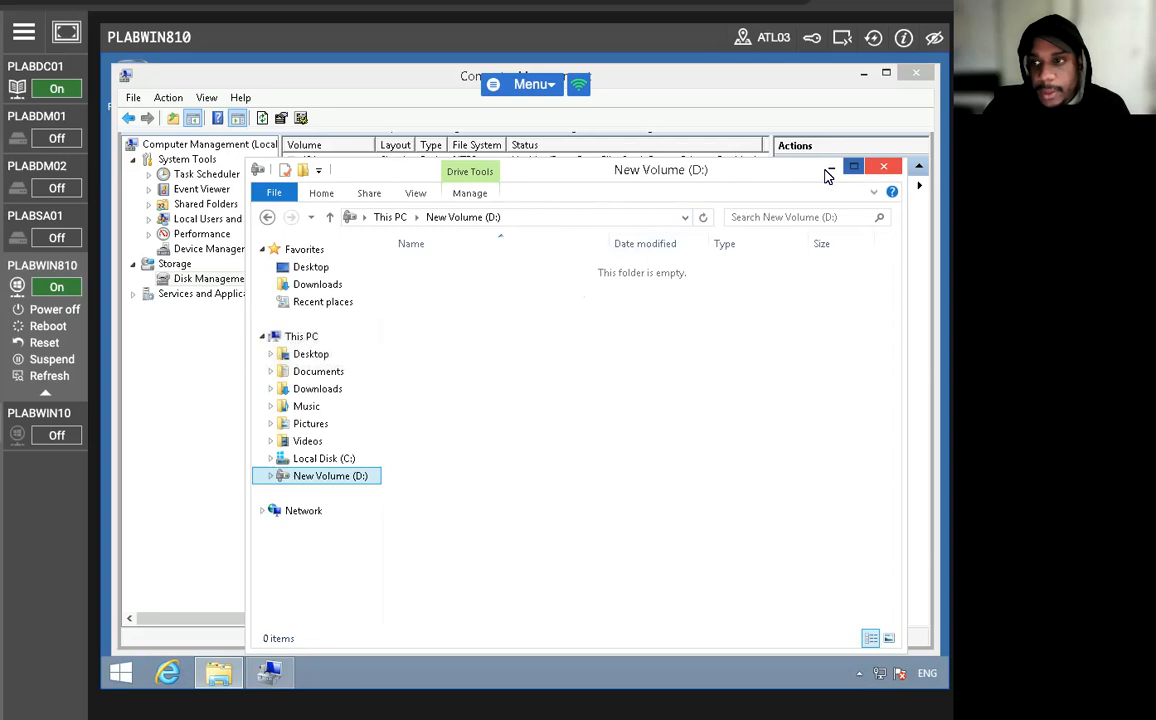
left_click(883, 172)
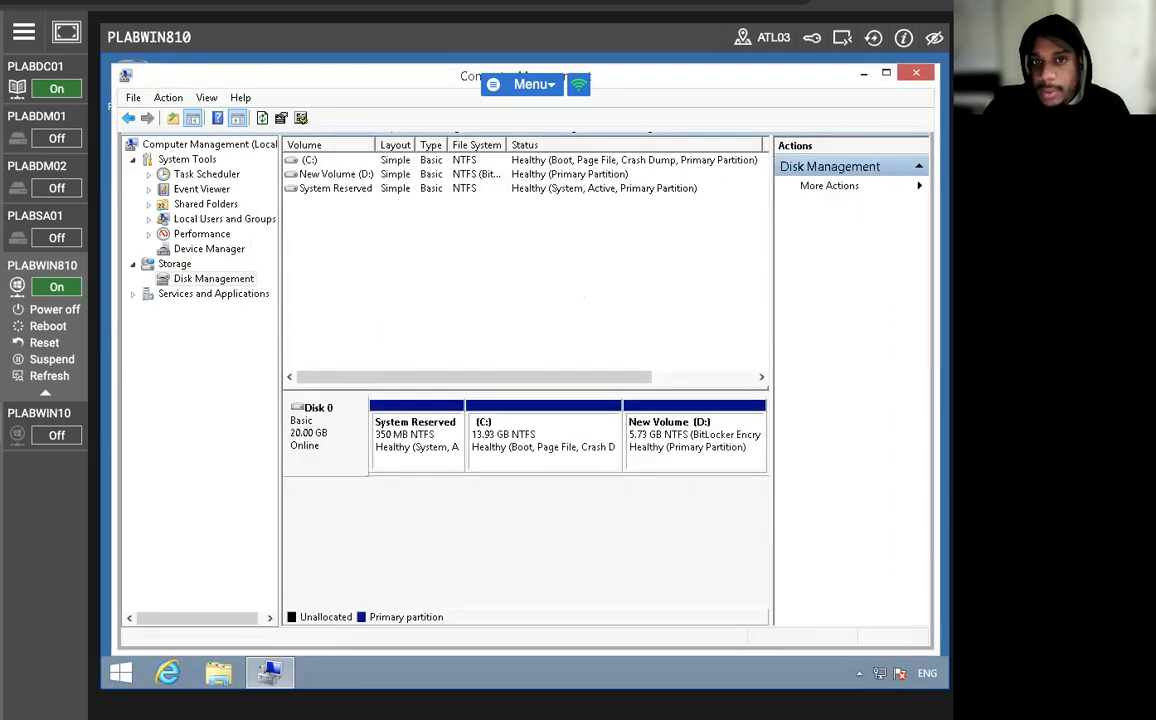
left_click(916, 72)
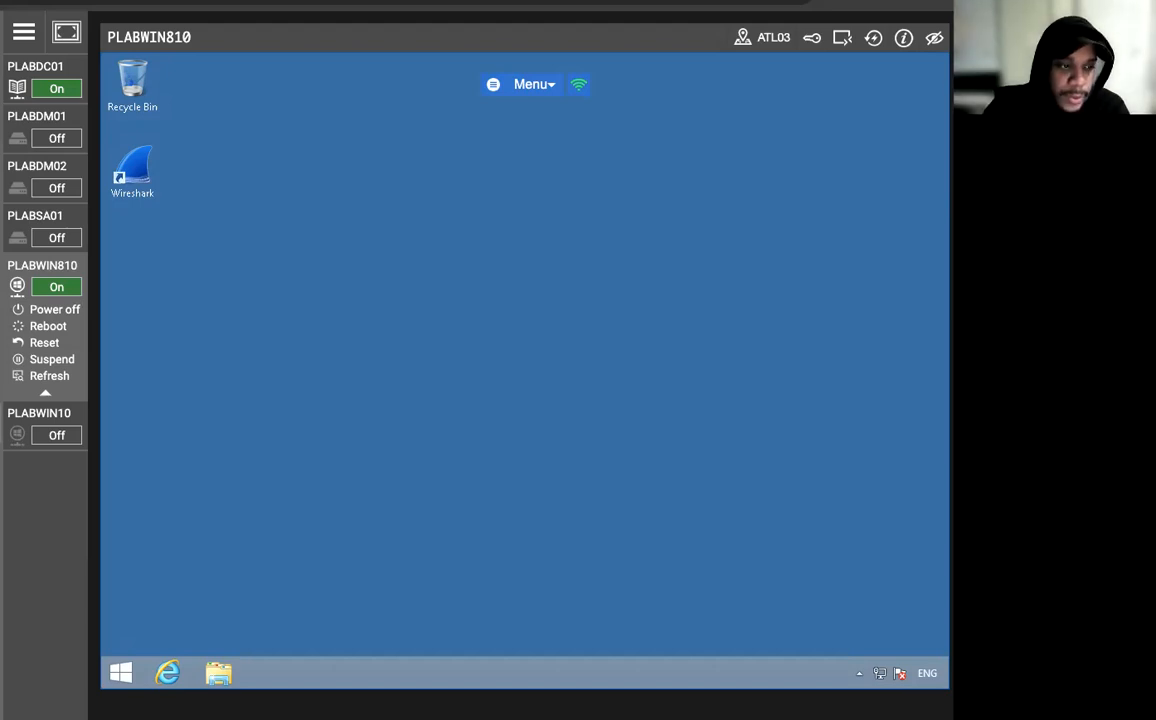
Open the BitLocker management page for New Volume (D:) from This PC to check its encryption status.
left_click(220, 672)
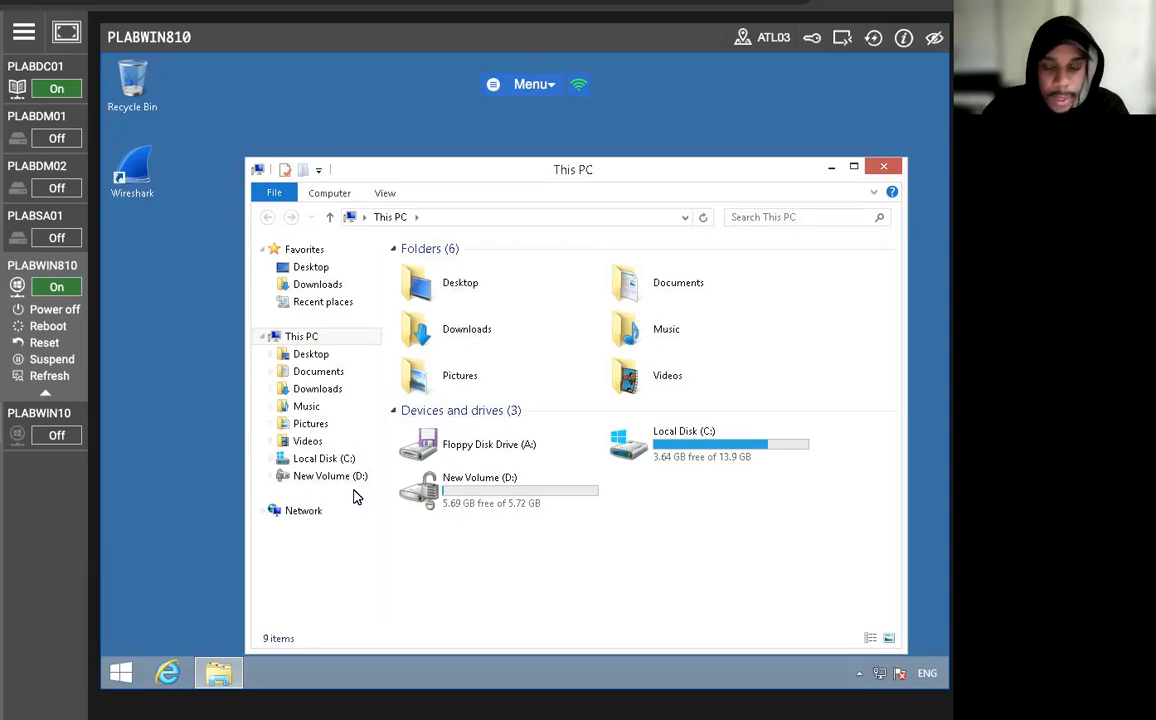
right_click(451, 492)
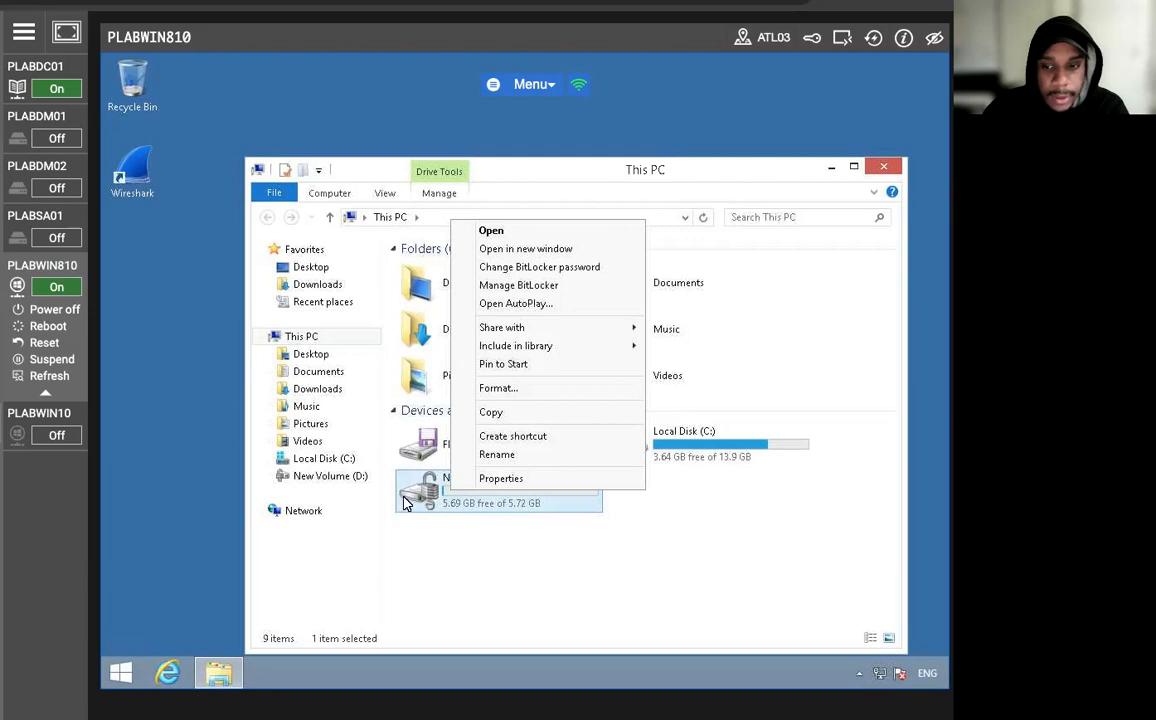
left_click(572, 285)
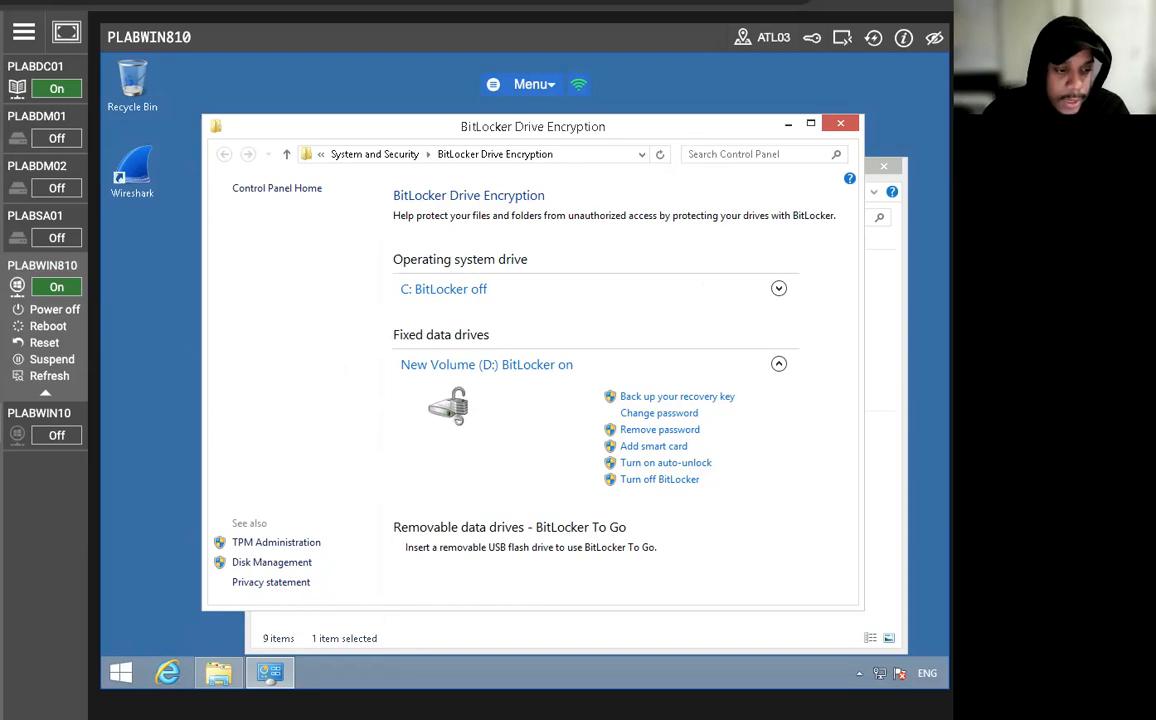
Restart PLABWIN810 immediately by running Shutdown /r /t 0 from the BitLocker window's address field, and reconnect to the machine.
left_click(567, 155)
left_click(598, 156)
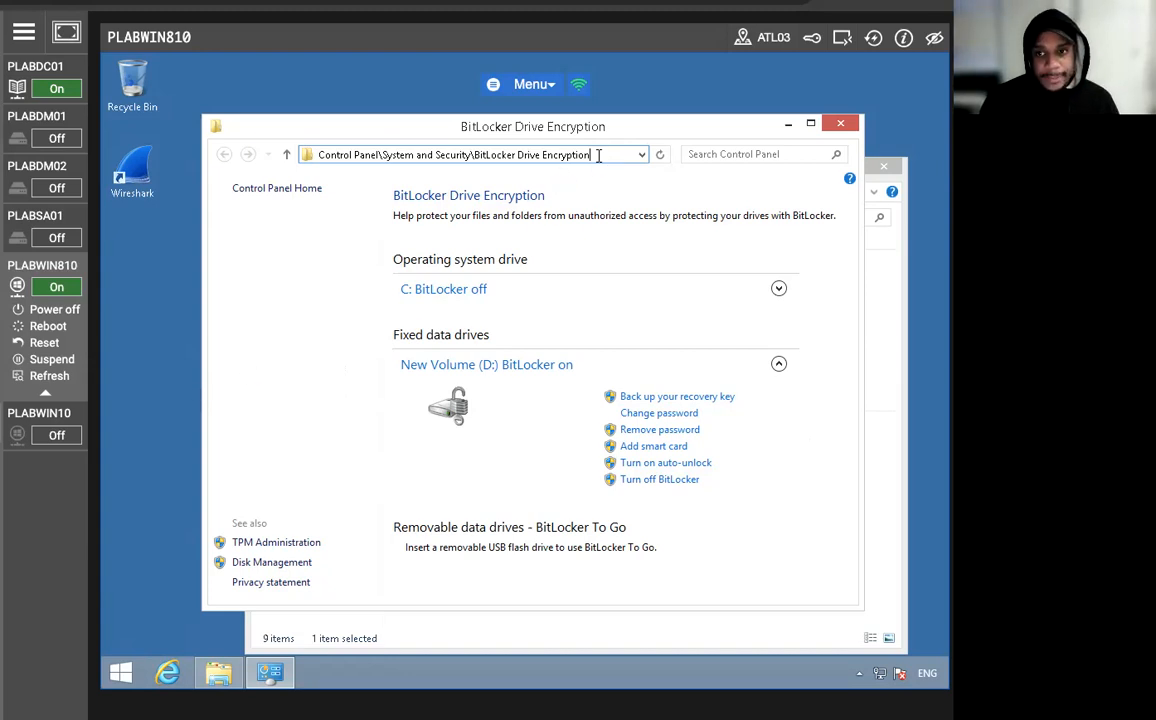
double_click(598, 156)
double_click(598, 156)
left_click_drag(598, 156, 249, 154)
type("Shu")
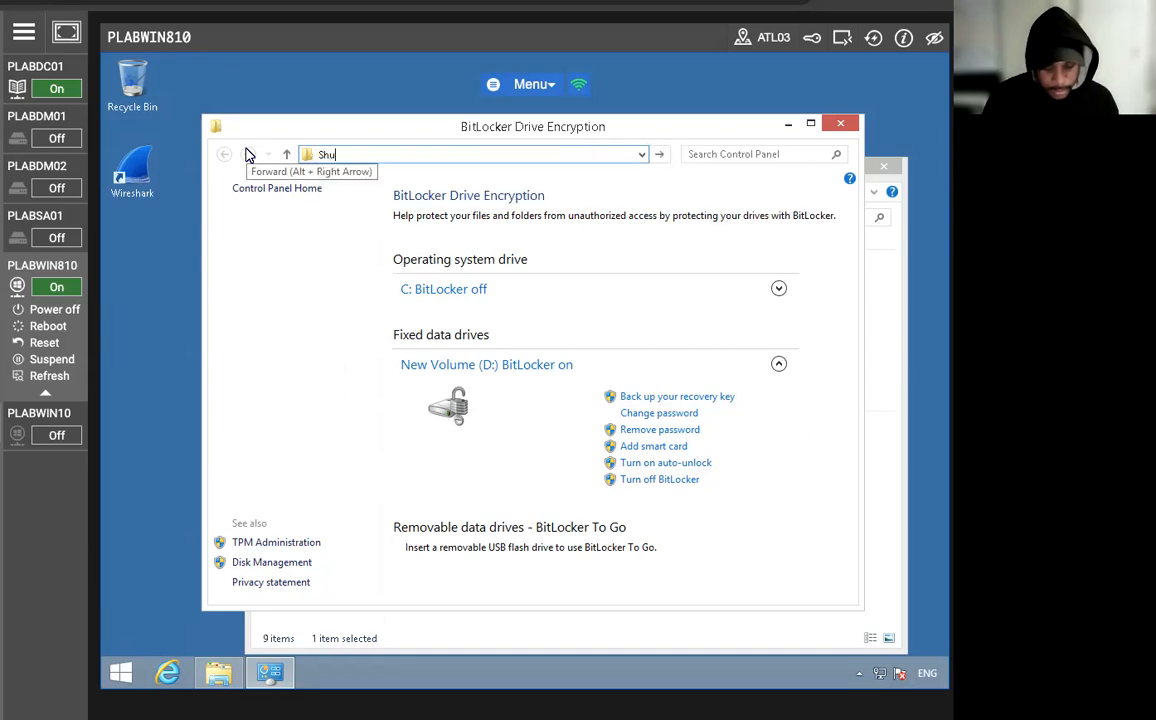
type("tdown")
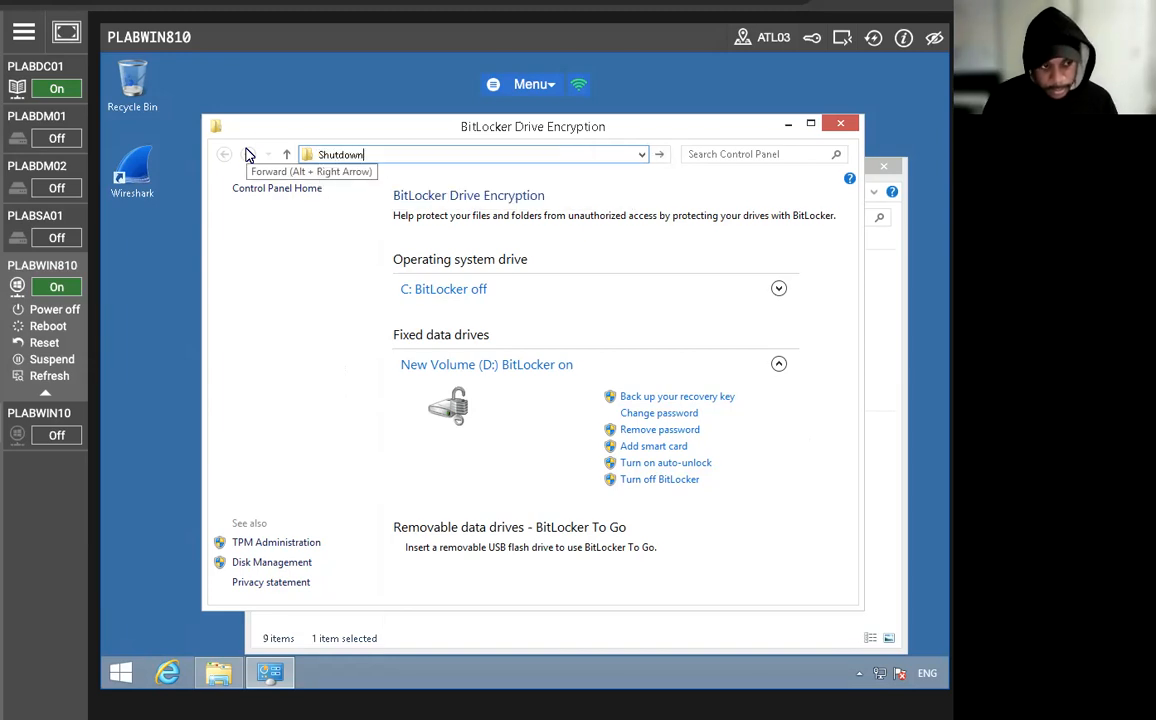
type(" /r /")
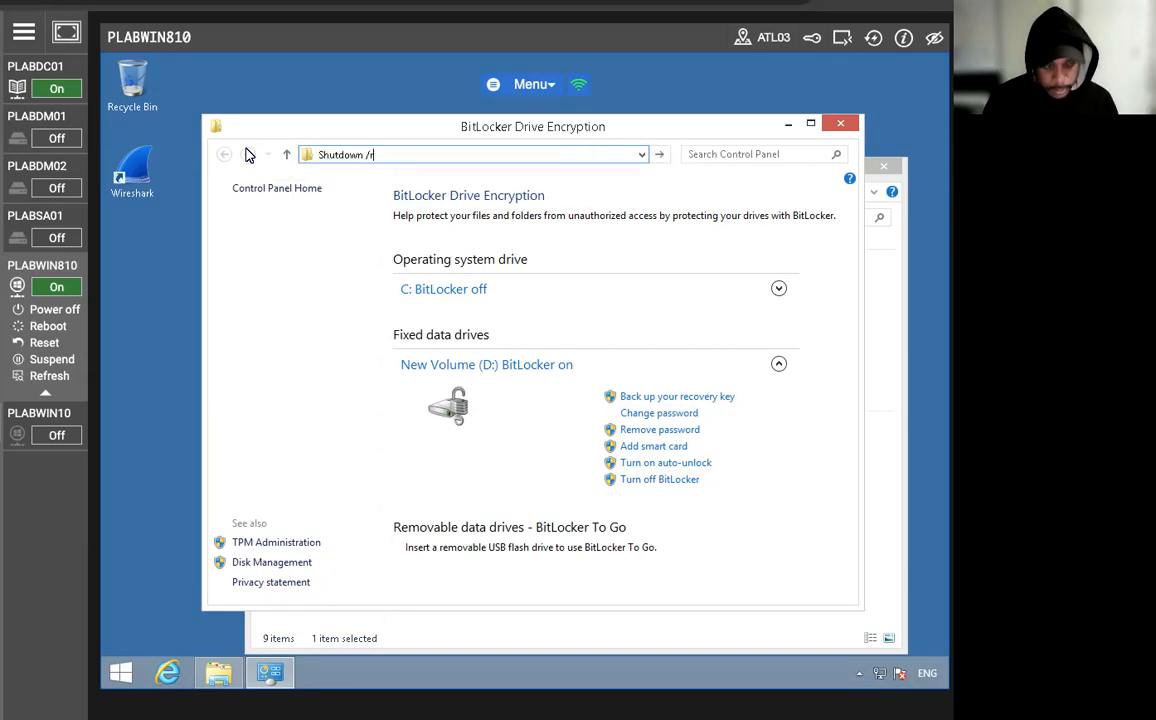
type("t 0")
key("Return")
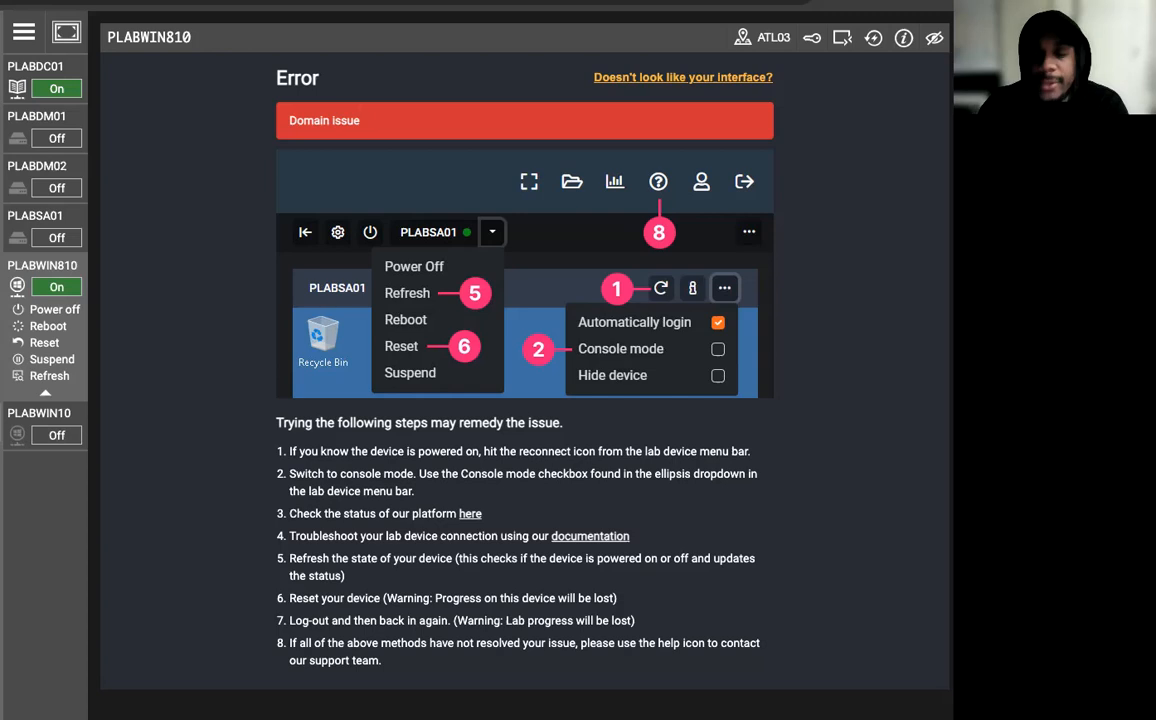
left_click(873, 40)
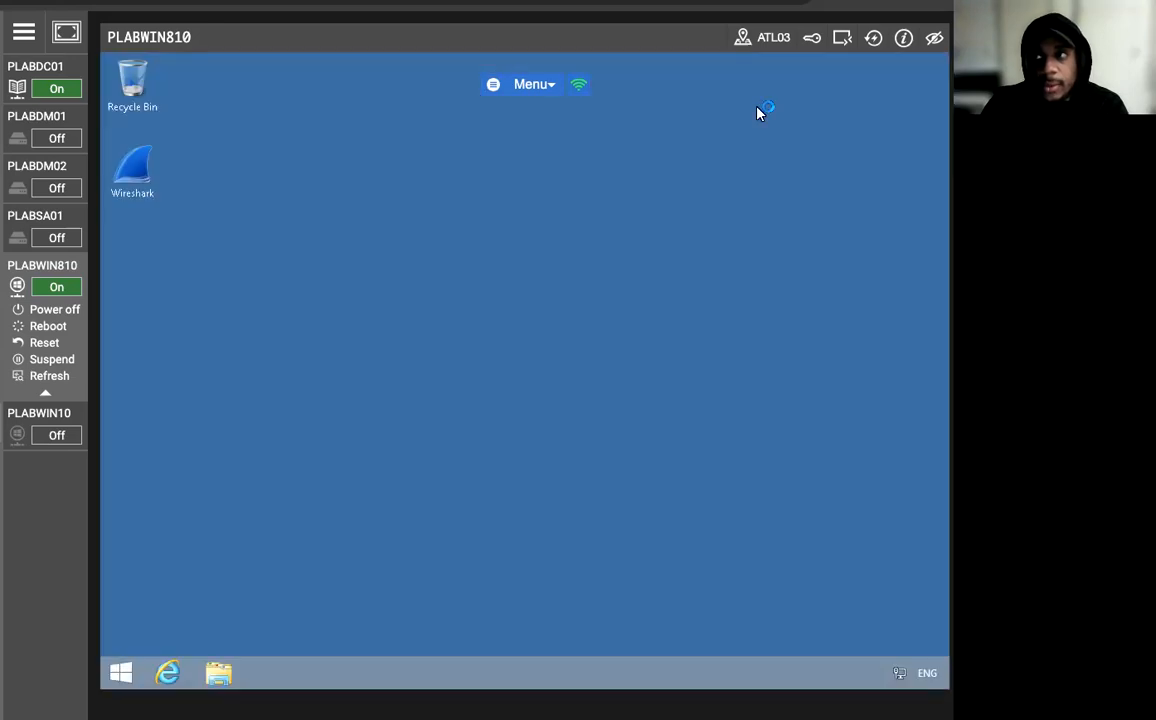
Show This PC in File Explorer and unlock drive D: by entering its BitLocker password.
left_click(219, 673)
left_click(425, 478)
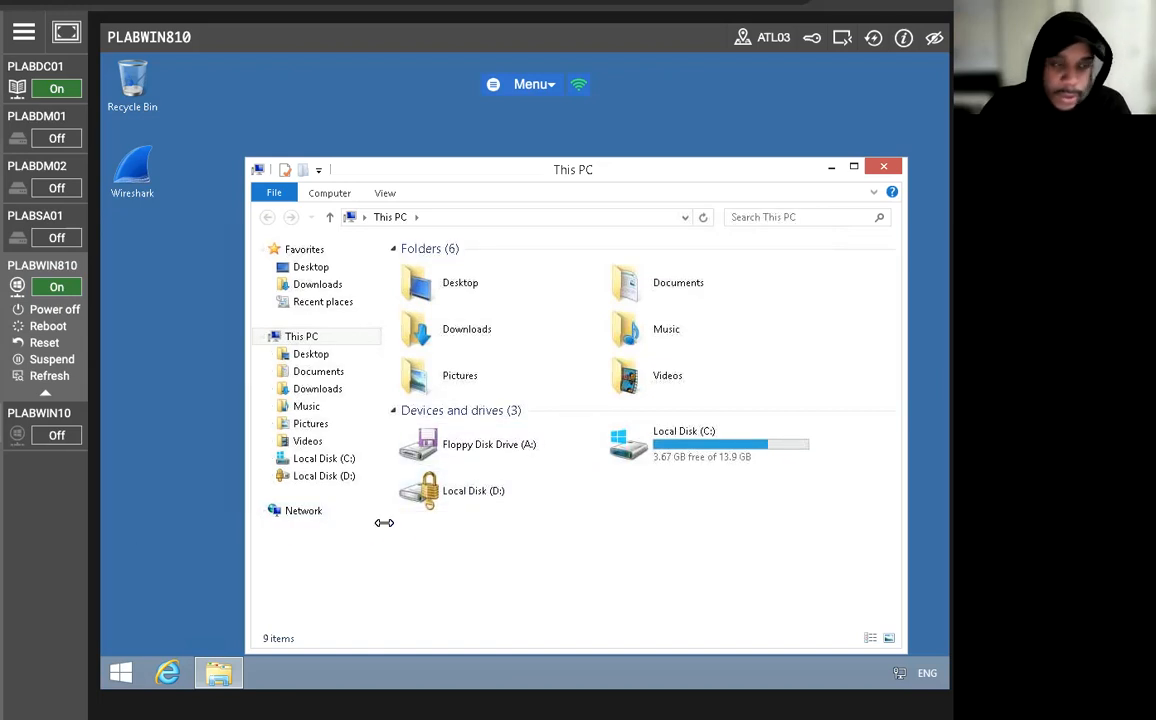
right_click(455, 489)
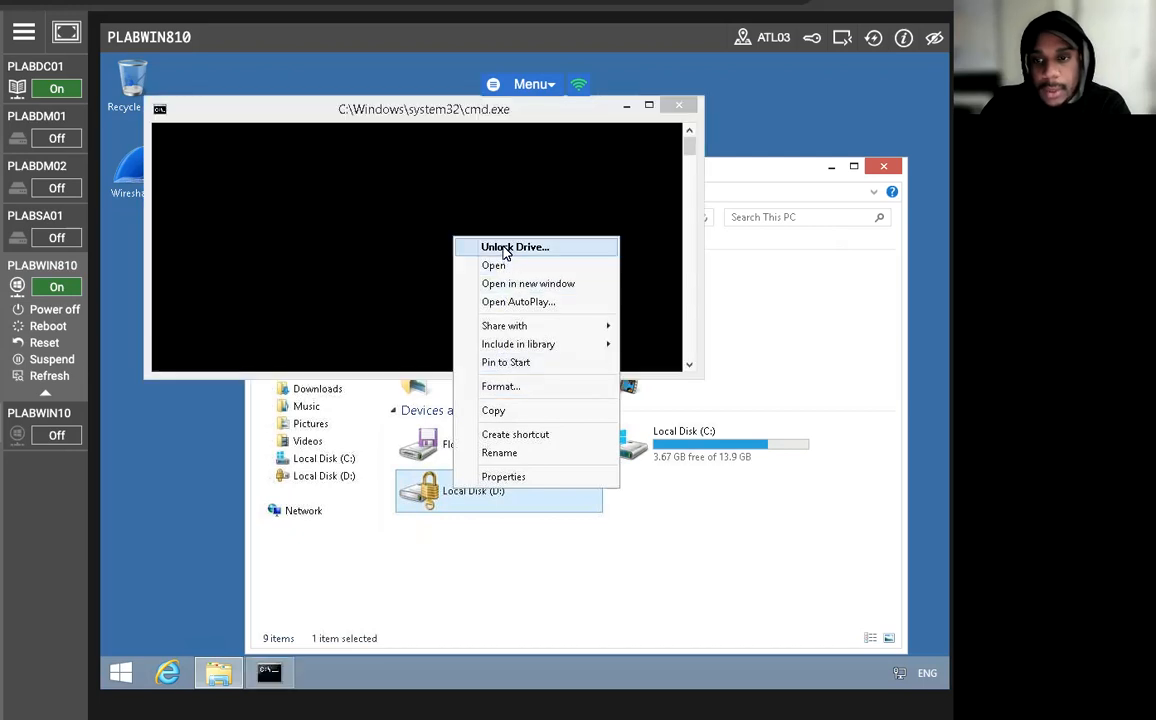
left_click(505, 247)
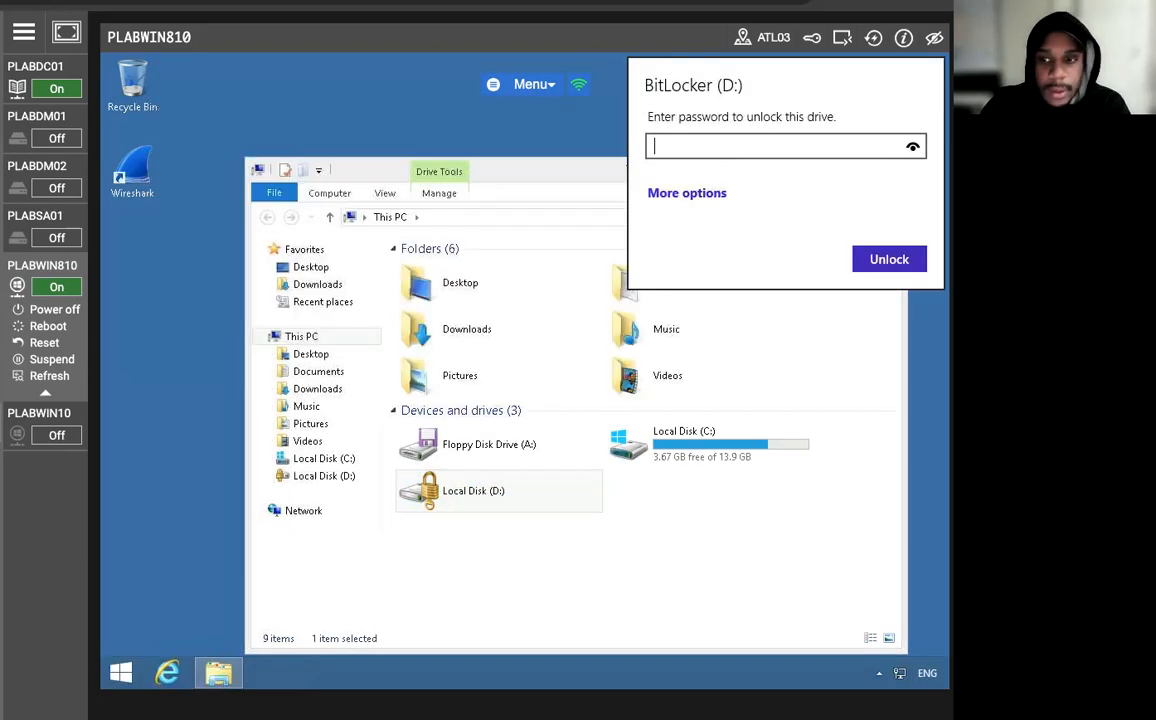
type("********")
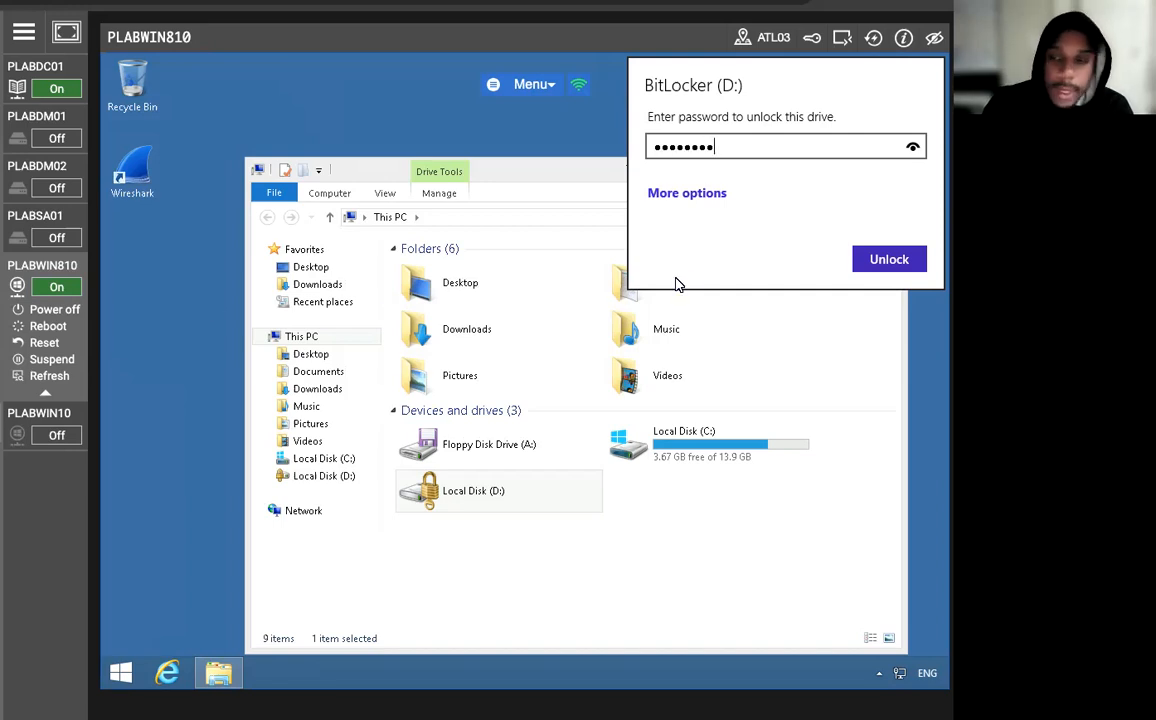
left_click(882, 259)
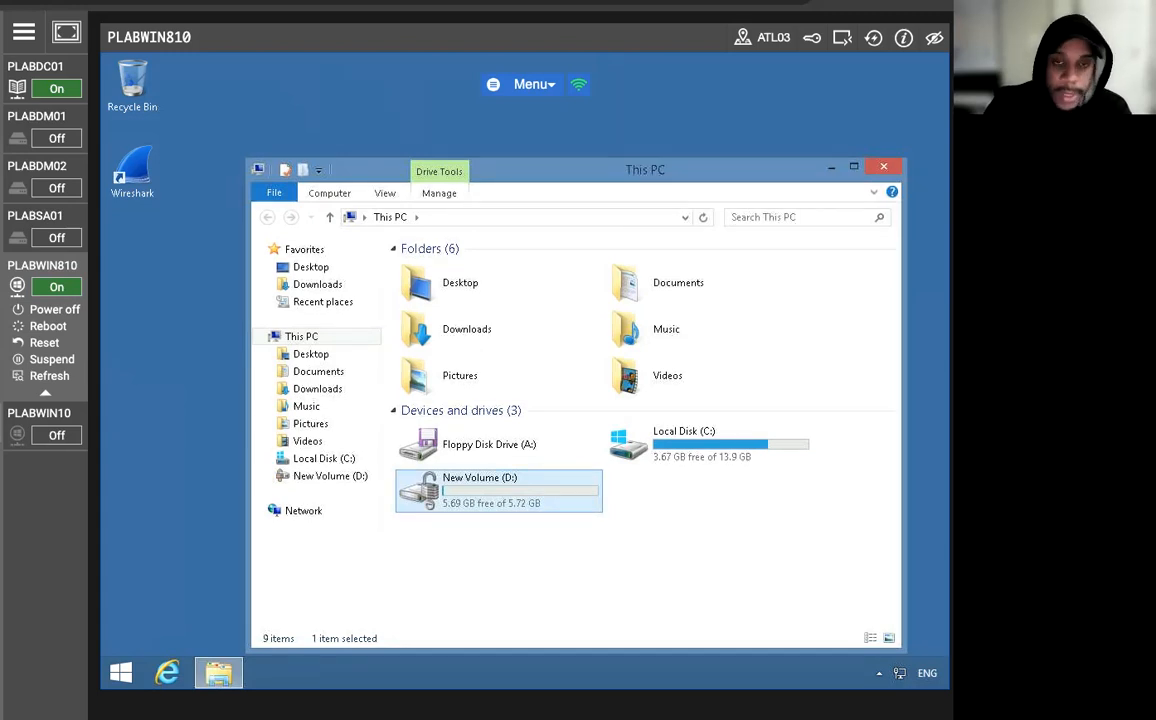
Start a Command Prompt and check the volumes' BitLocker status with manage-bde -status.
left_click(121, 674)
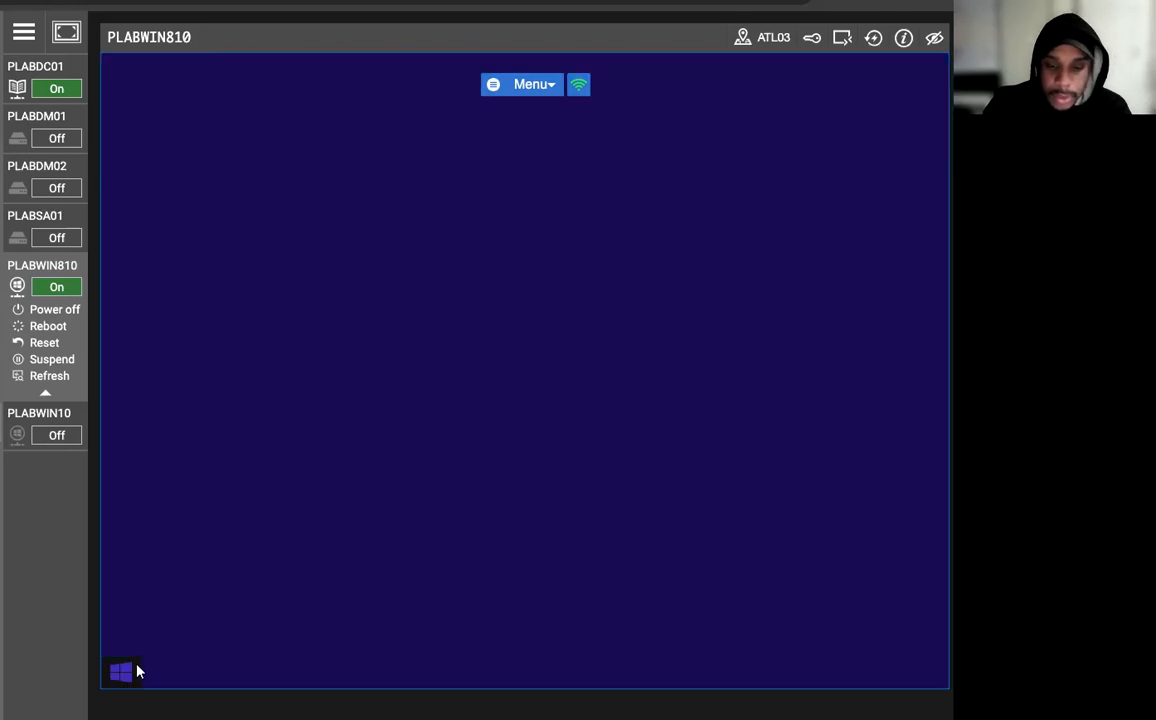
type("cmd")
key("Return")
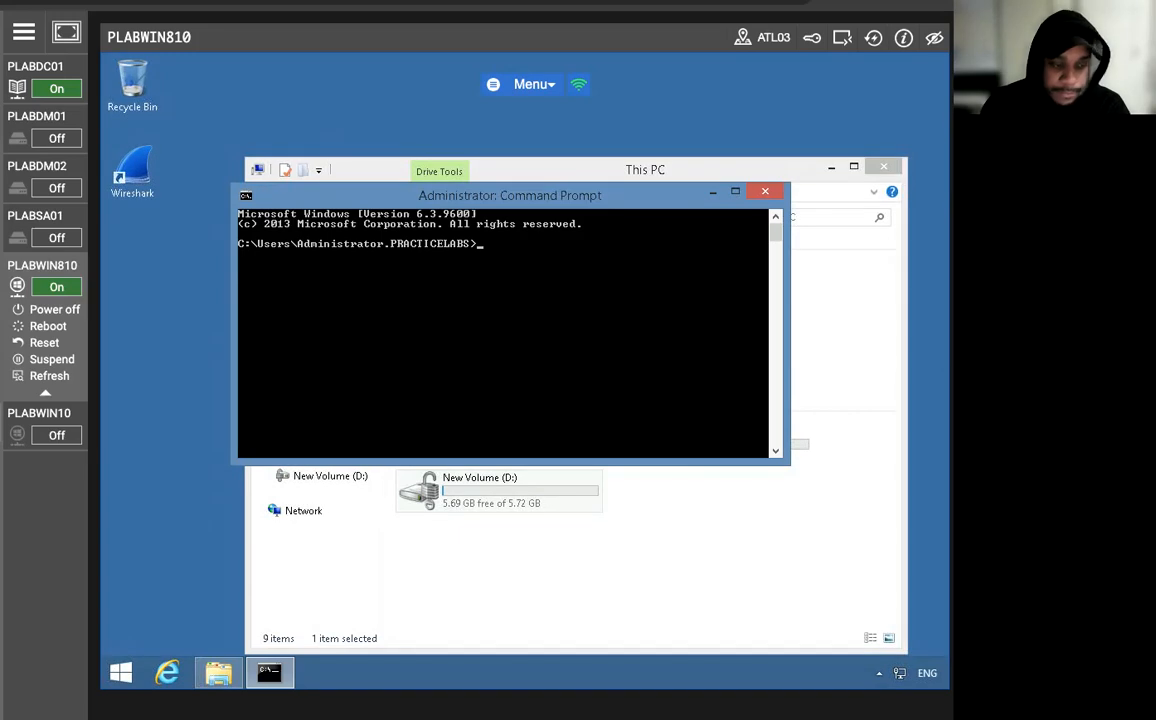
type("manage")
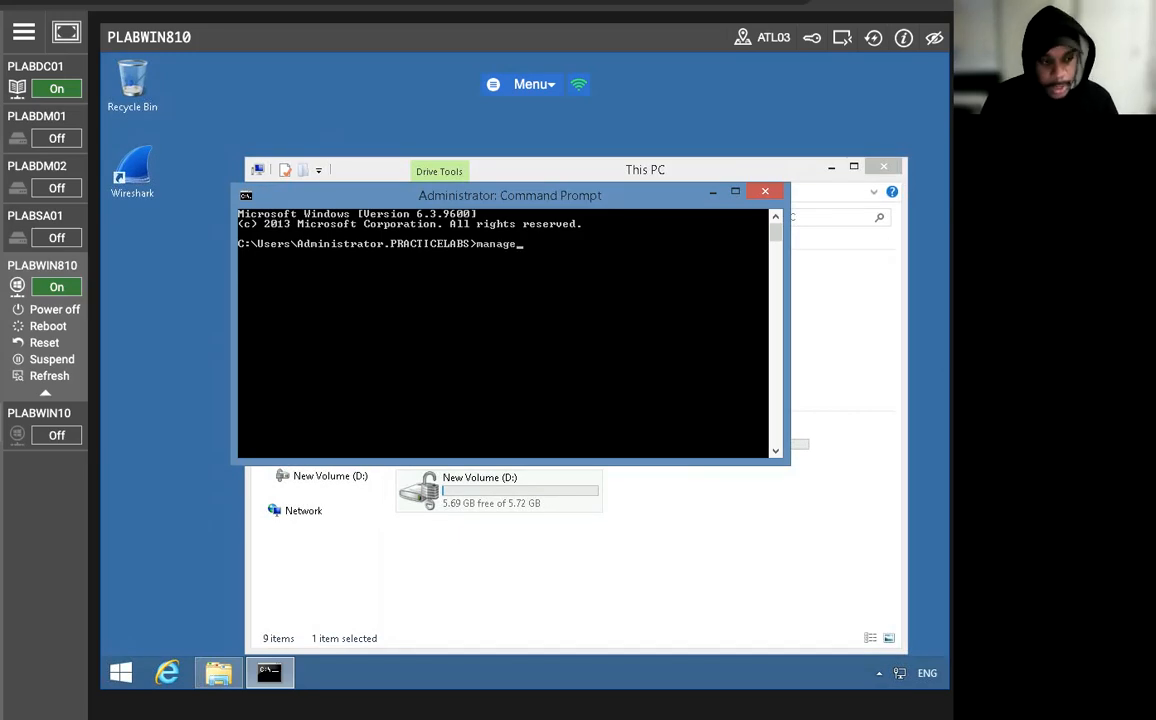
type("-bde -status")
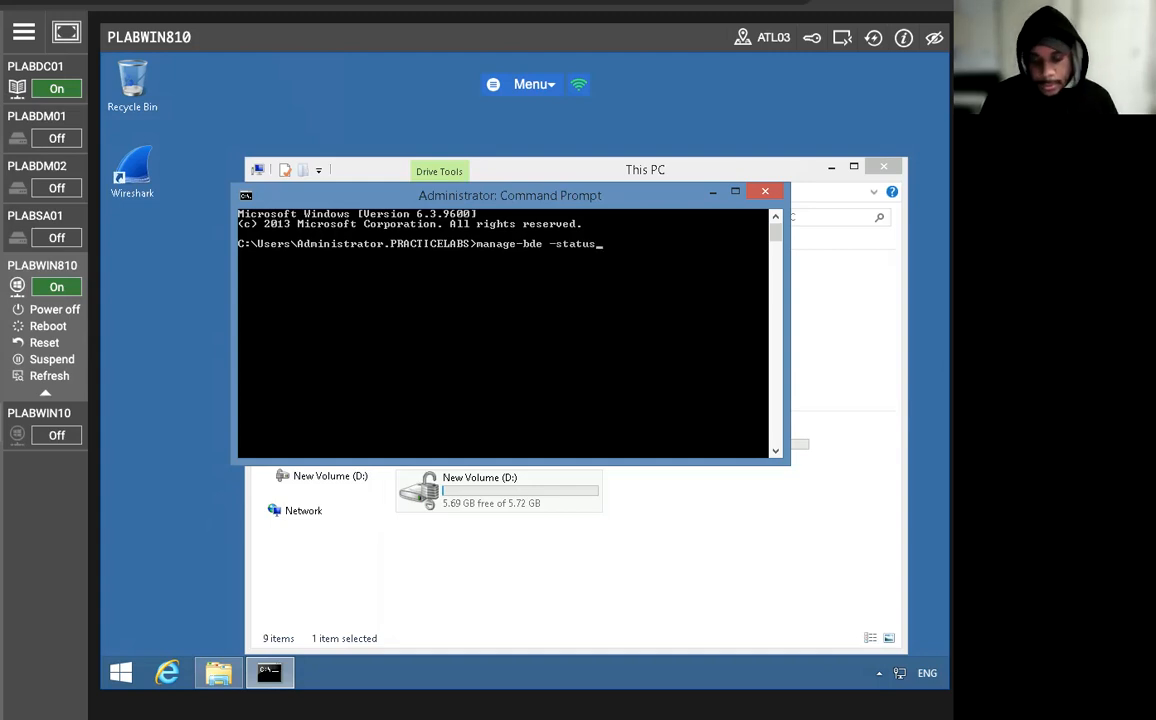
key("Return")
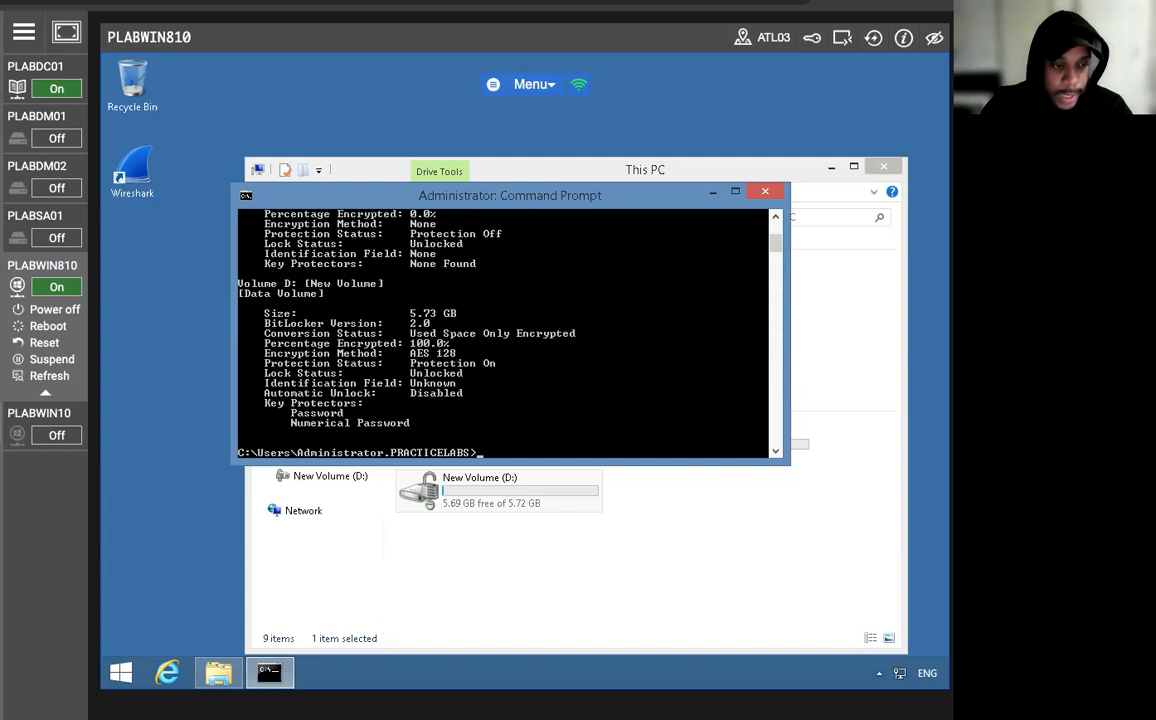
Restart the machine immediately from the Command Prompt with shutdown /r /t 0.
type("shutdown /r")
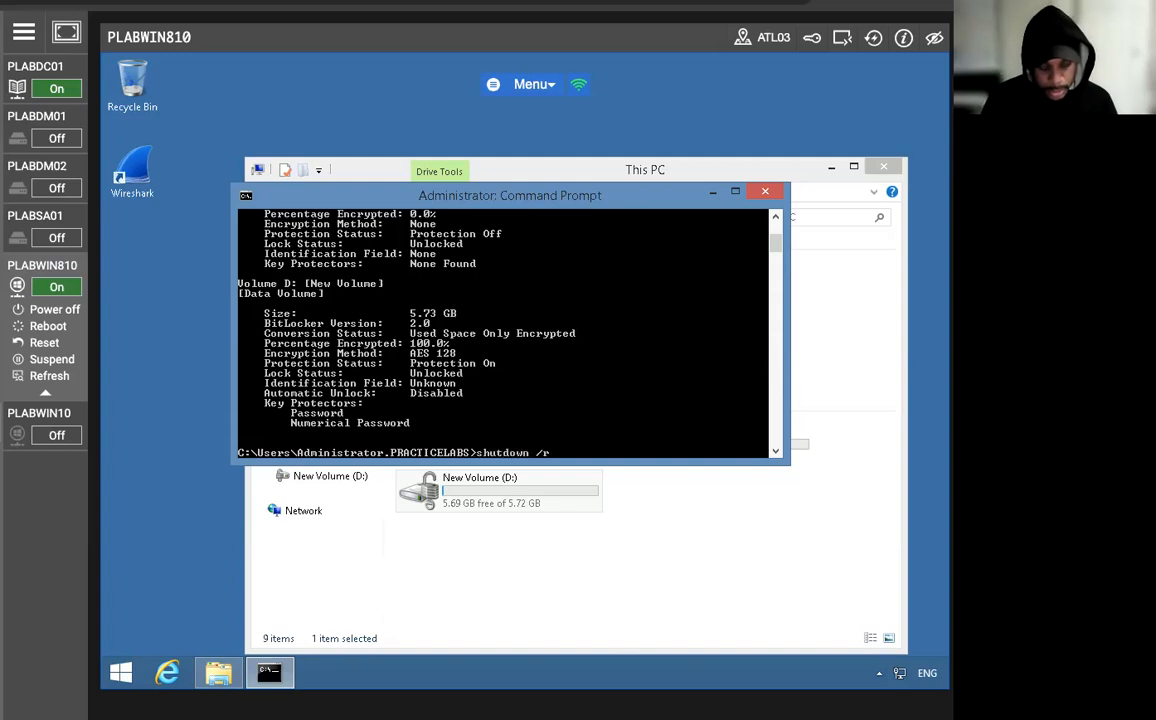
type(" /t 0")
key("Return")
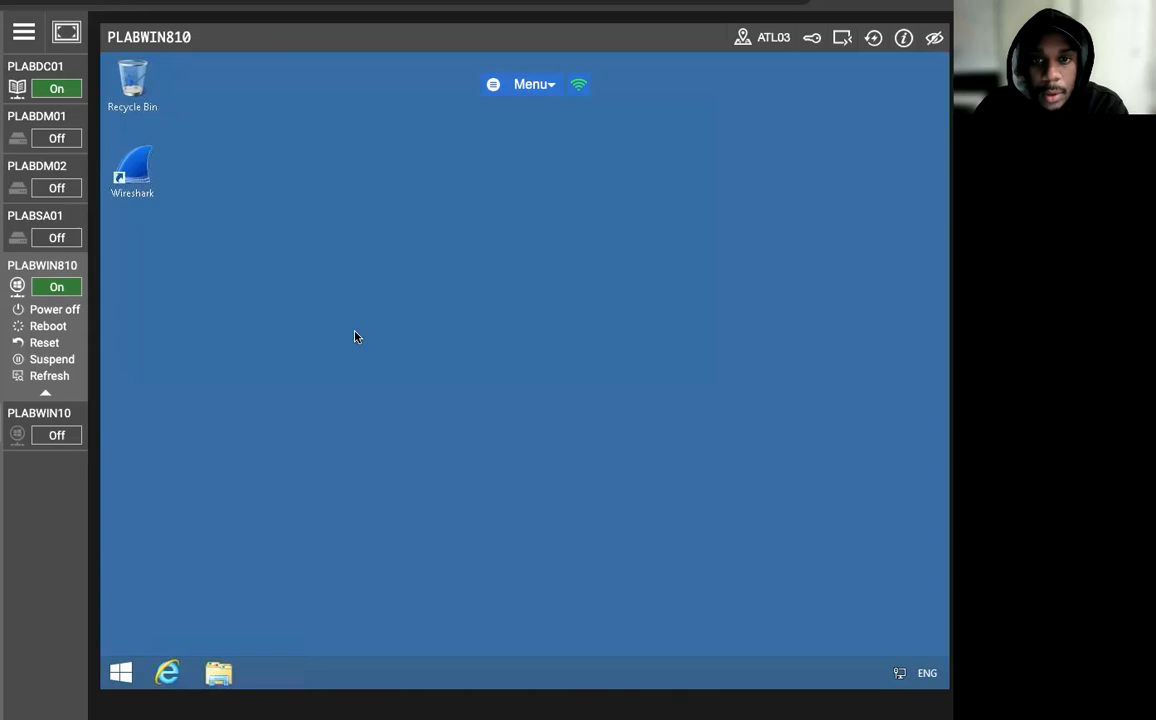
Show This PC in File Explorer and check whether drive D: is locked.
left_click(218, 673)
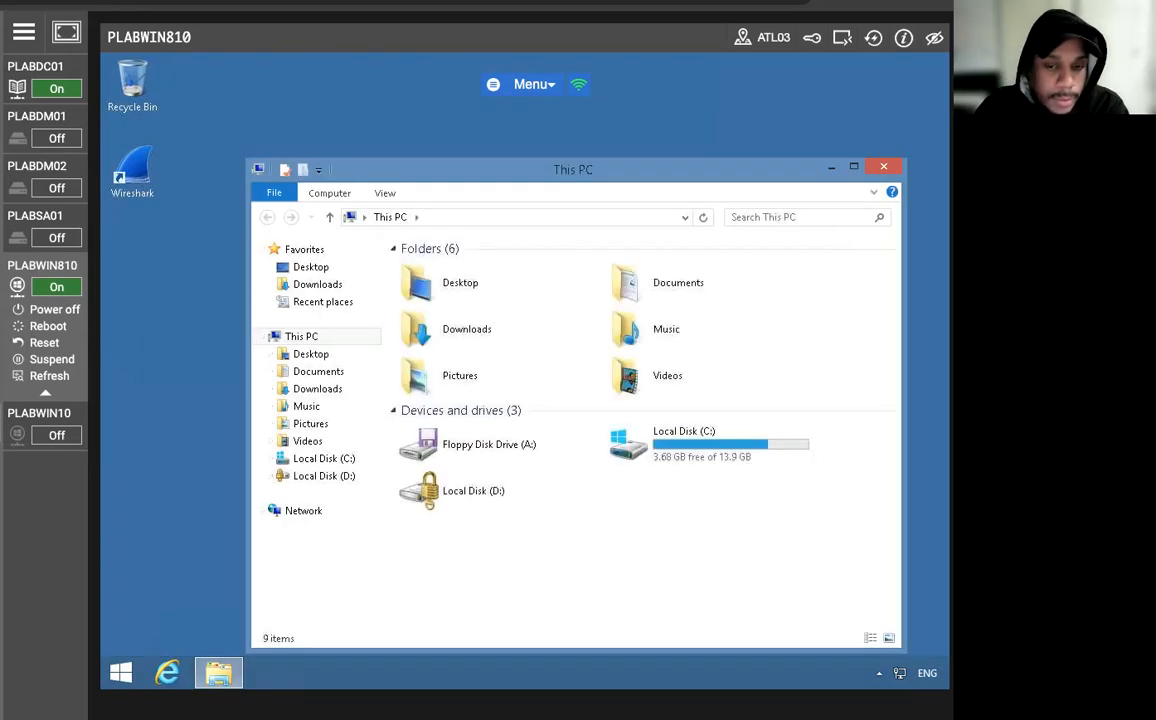
left_click(309, 476)
left_click(629, 376)
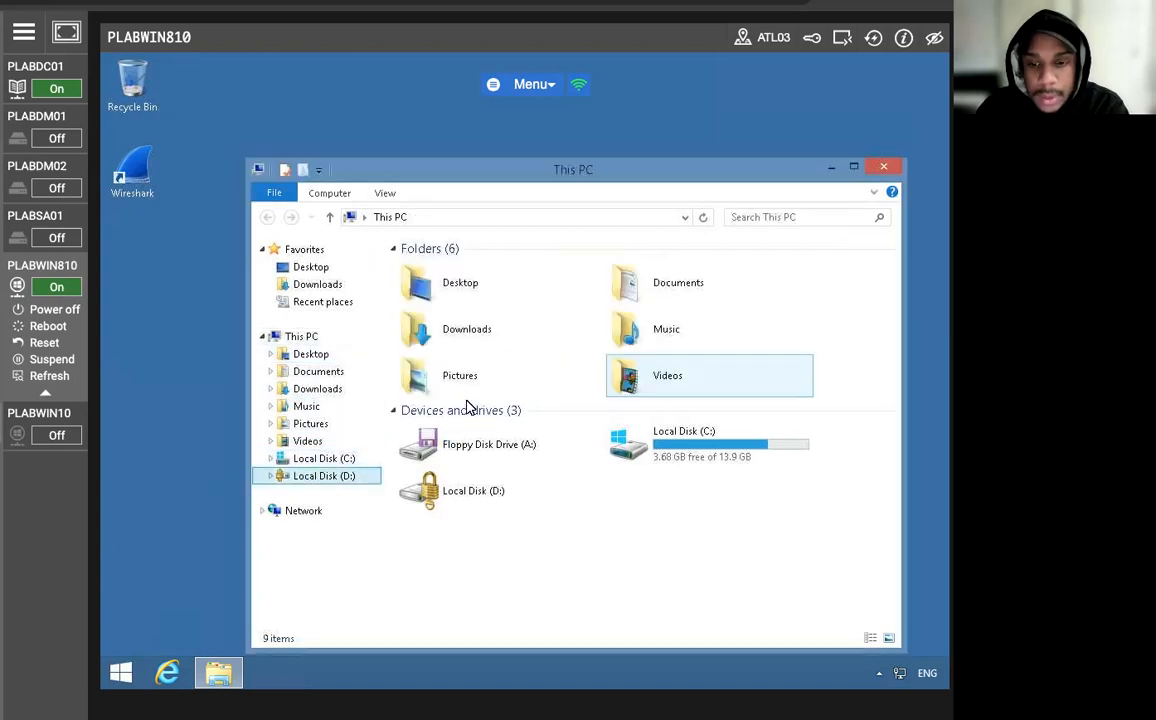
left_click(470, 490)
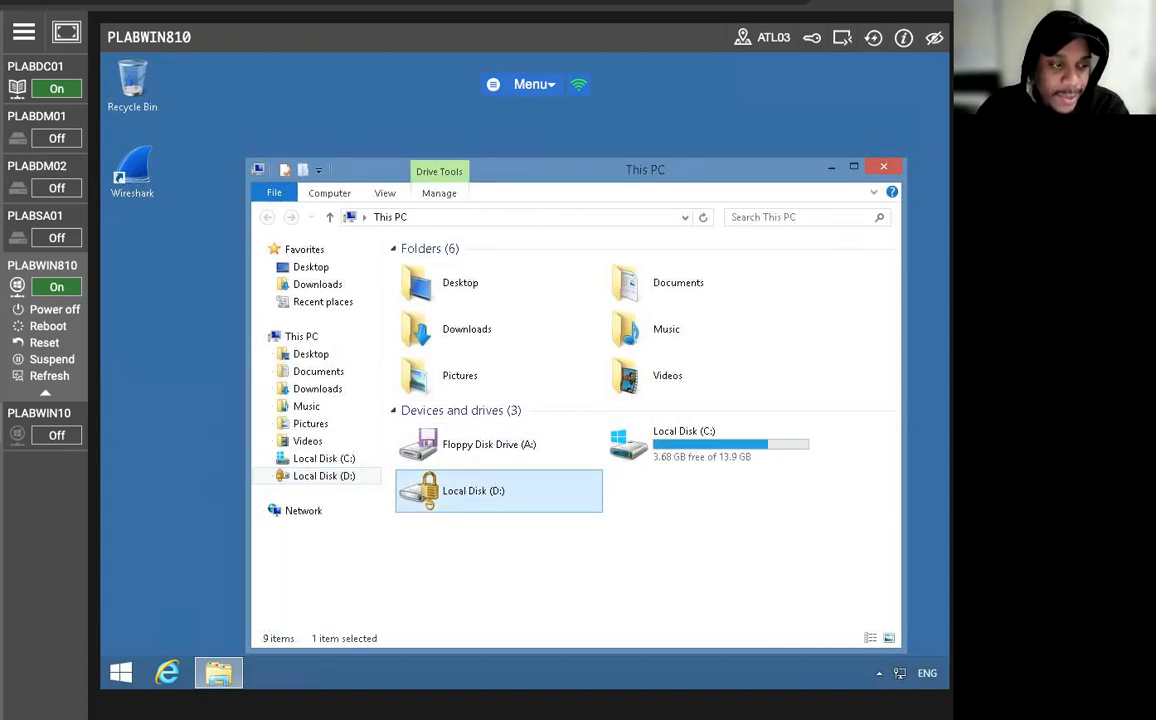
Open the BitLocker recovery key text file from the Documents folder and select the recovery key in it.
left_click(308, 372)
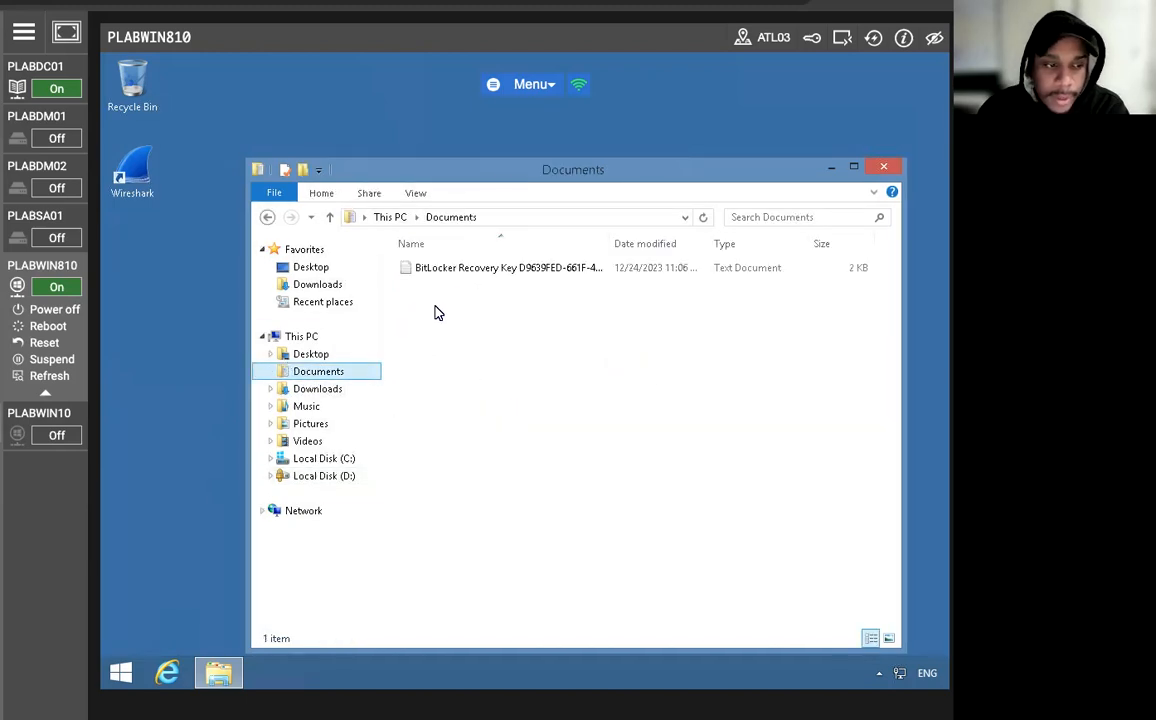
double_click(463, 277)
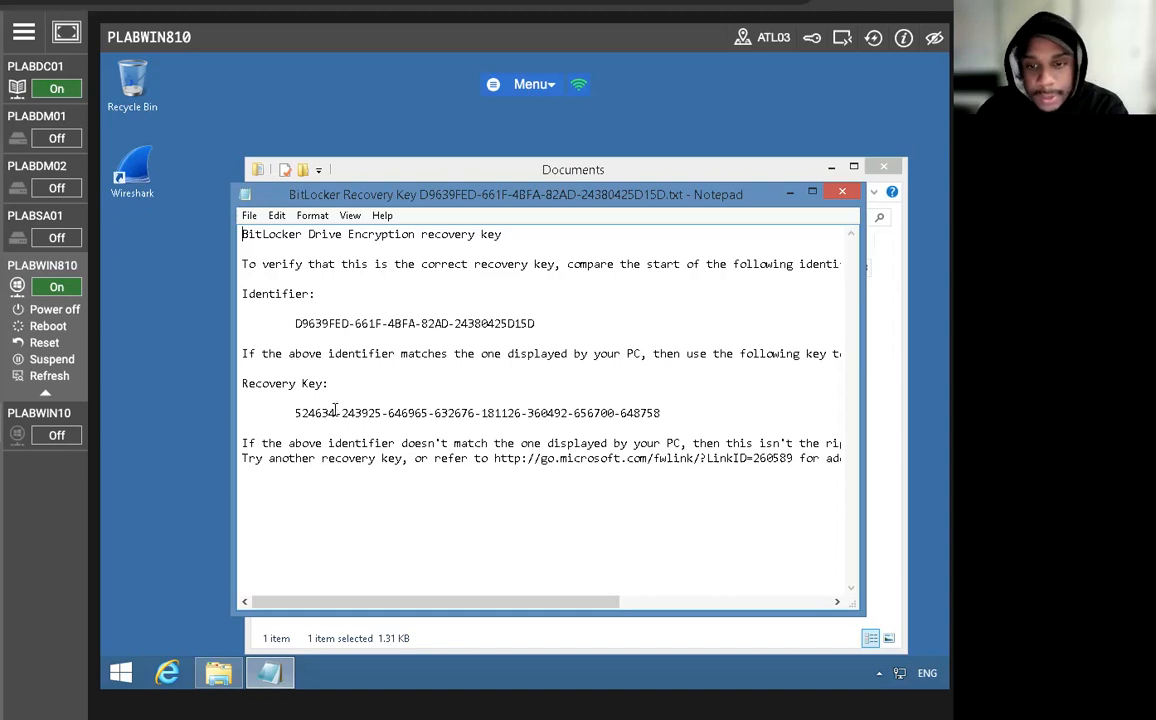
left_click_drag(274, 413, 689, 411)
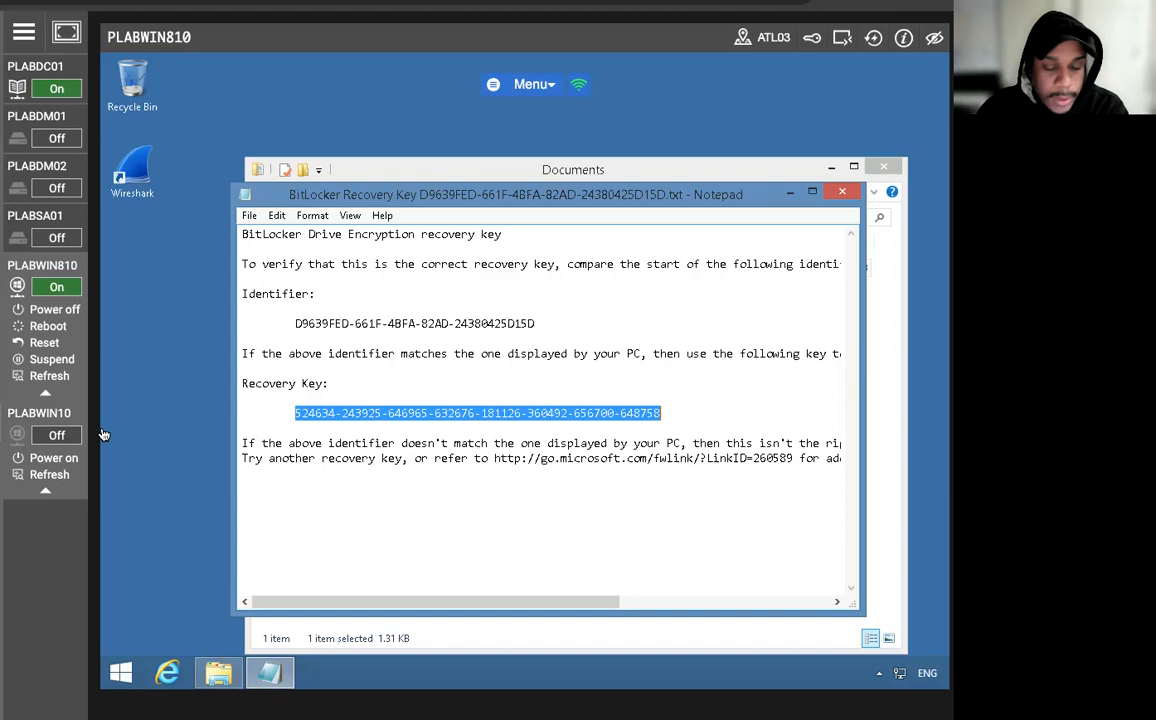
Return to File Explorer and try to unlock drive D: with the recovery key option instead of the password.
left_click(287, 624)
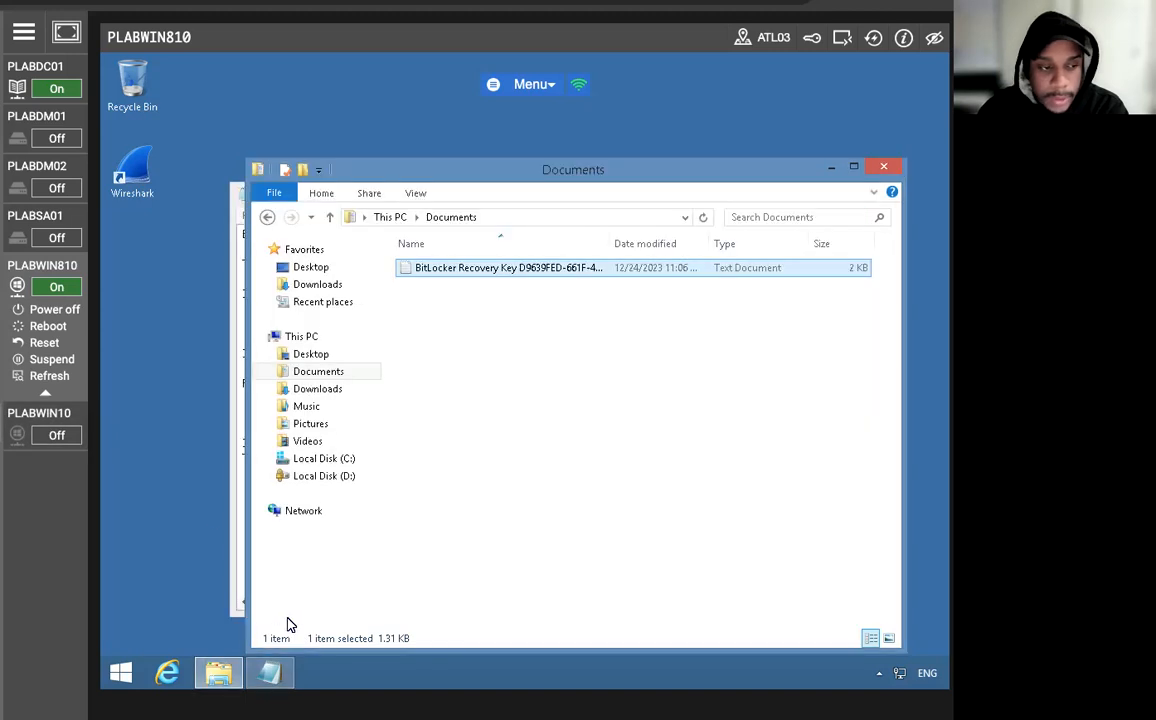
right_click(310, 477)
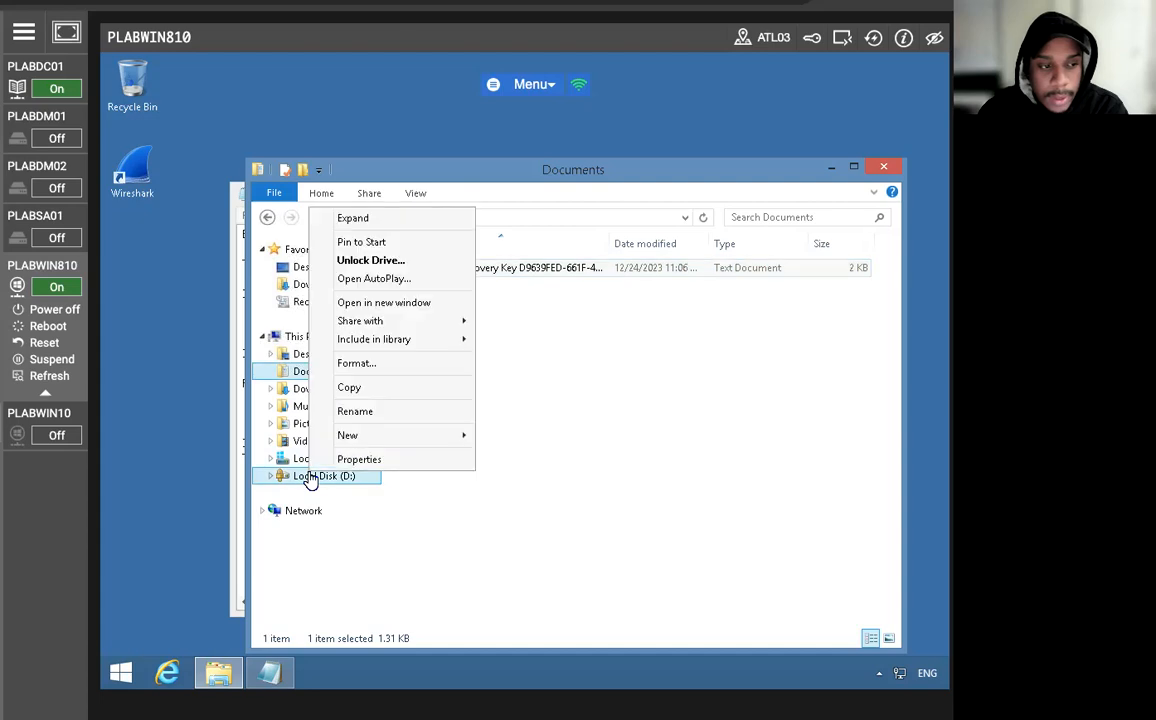
left_click(372, 260)
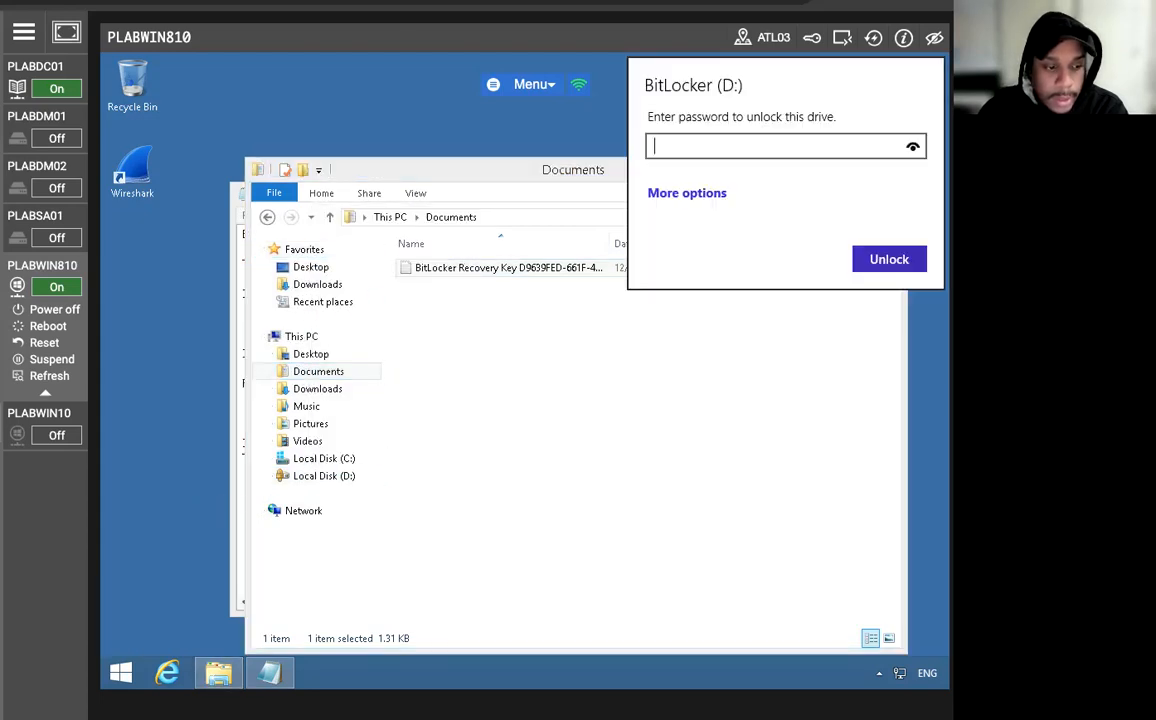
left_click(713, 192)
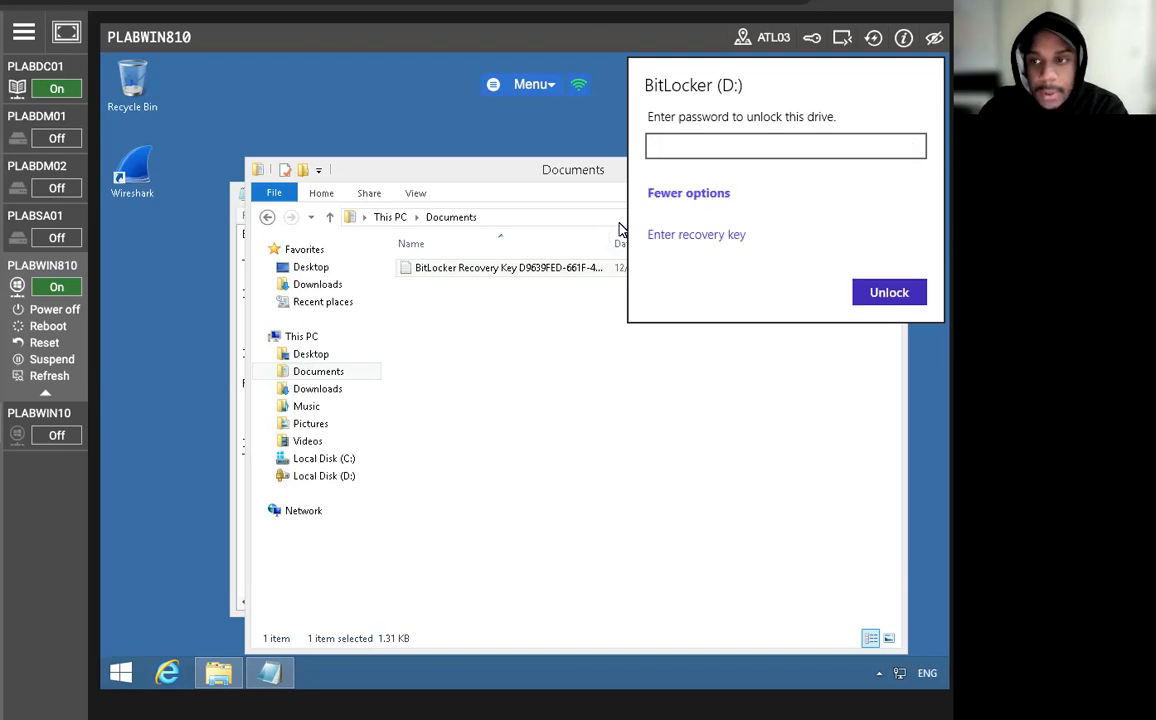
left_click(673, 236)
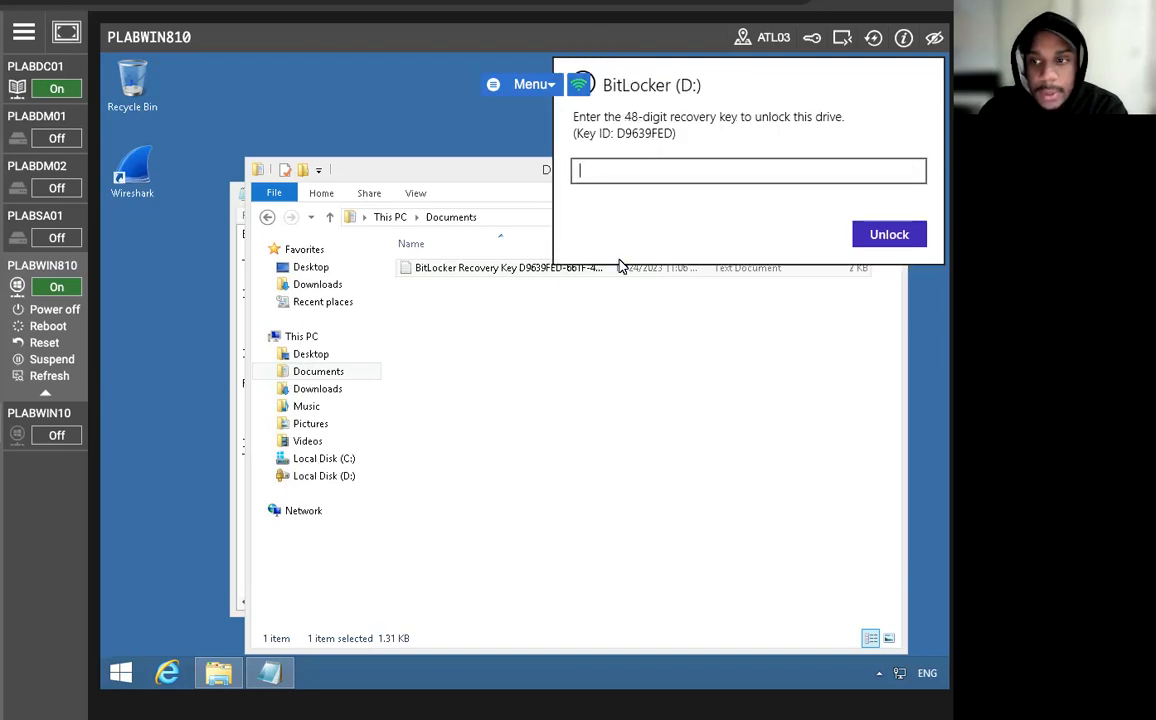
Return to the recovery key file in Notepad and copy the selected recovery key.
left_click(235, 401)
left_click(237, 432)
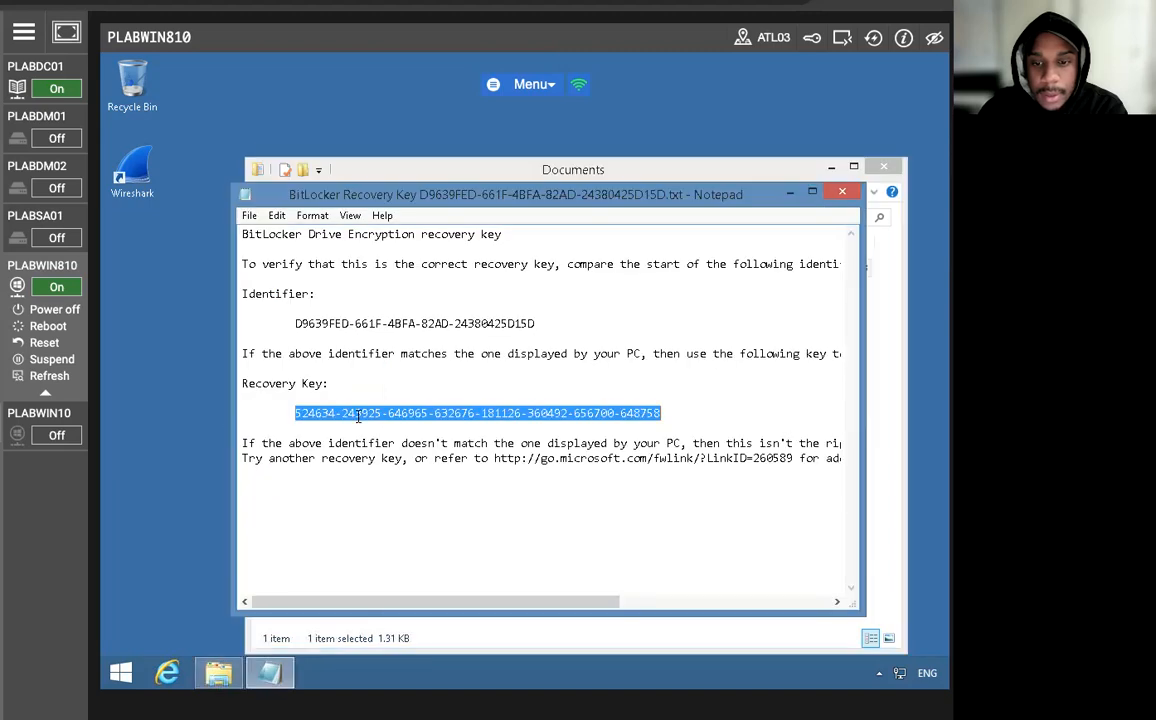
right_click(358, 416)
left_click(328, 463)
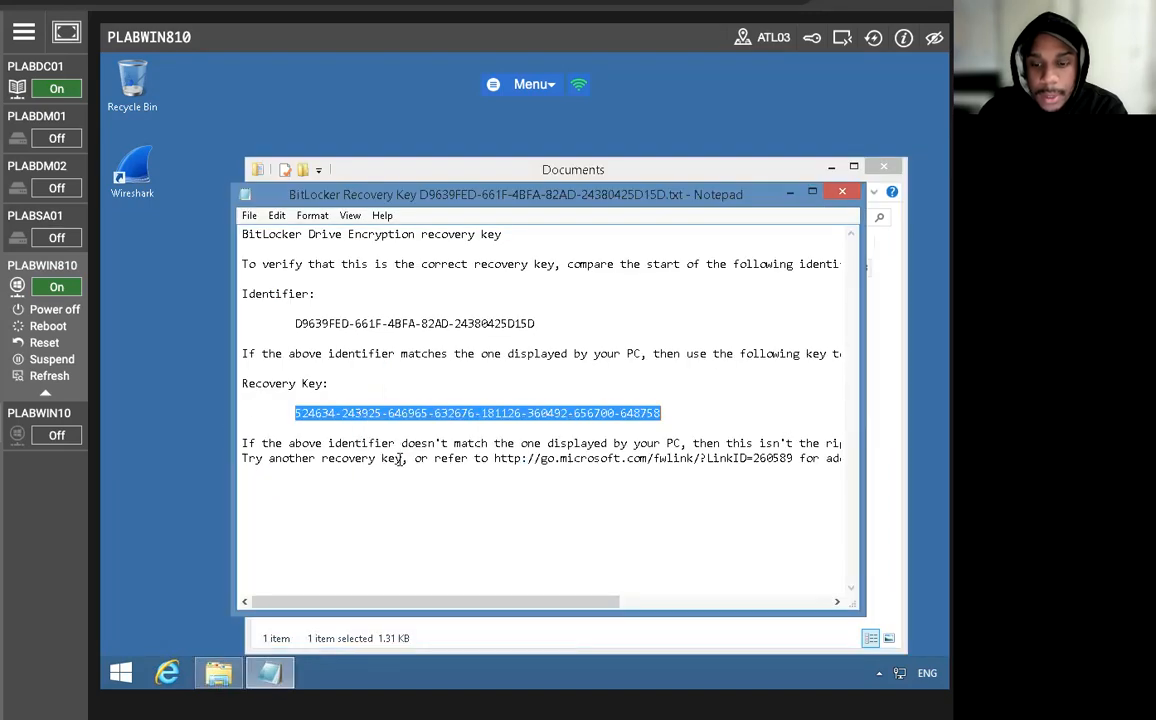
Return to File Explorer and show the drives in This PC.
left_click(219, 672)
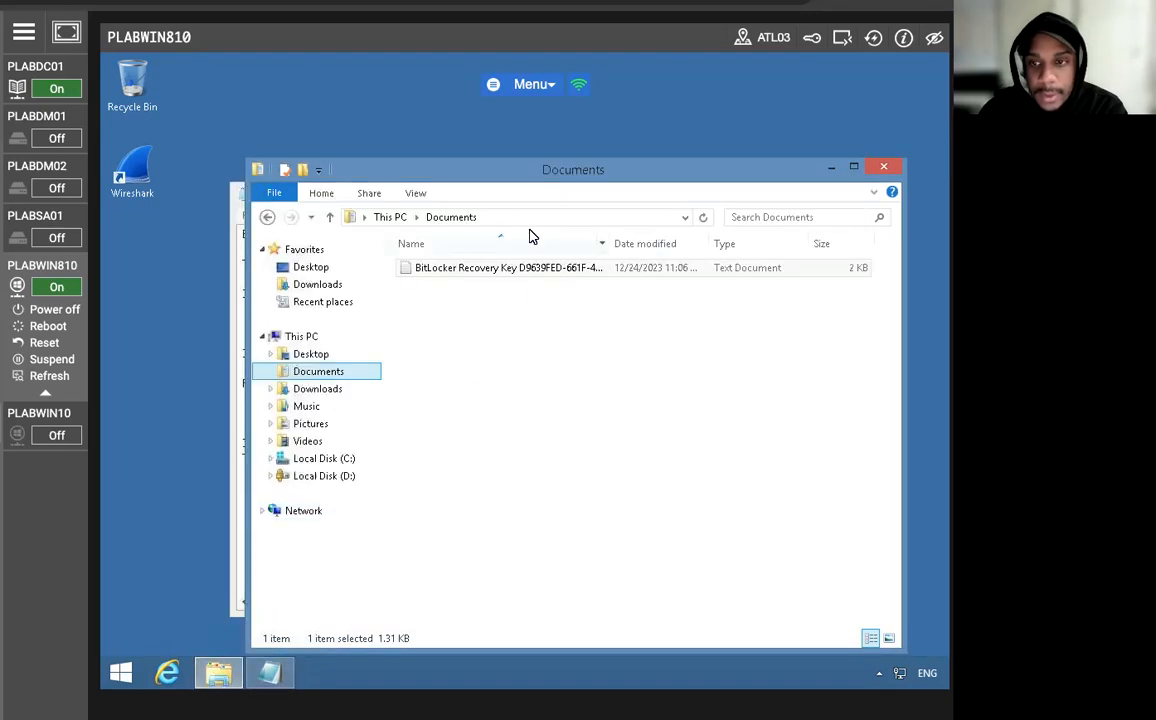
left_click(830, 167)
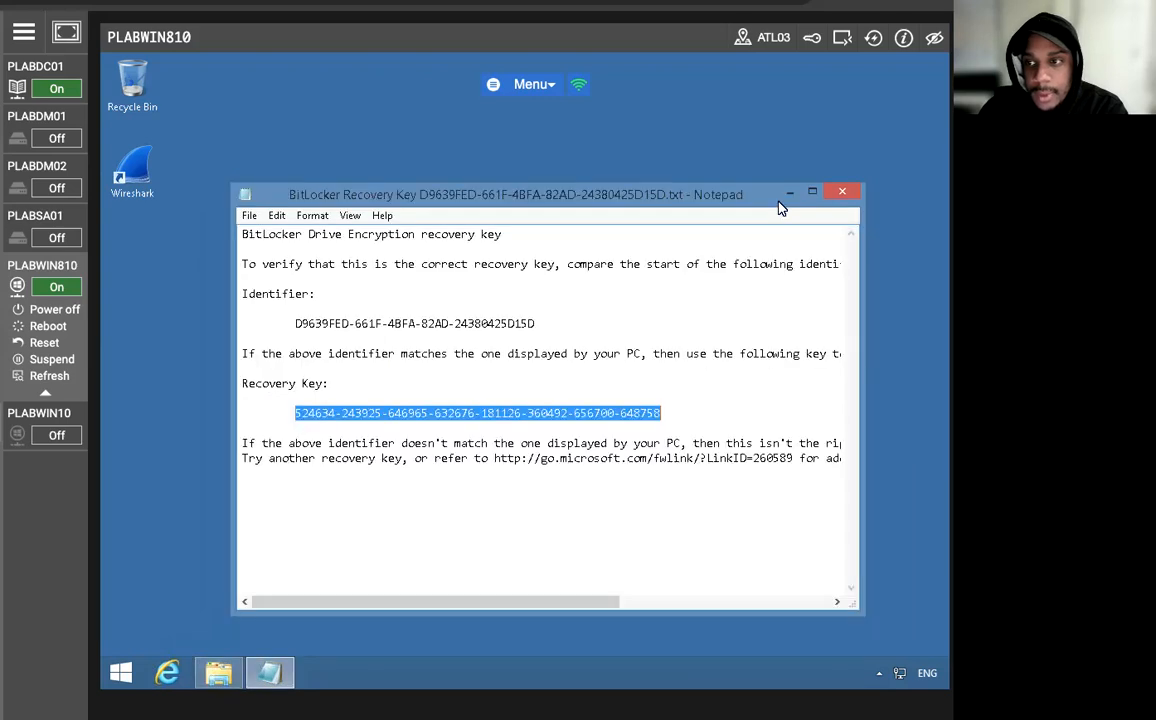
left_click(789, 193)
left_click(270, 672)
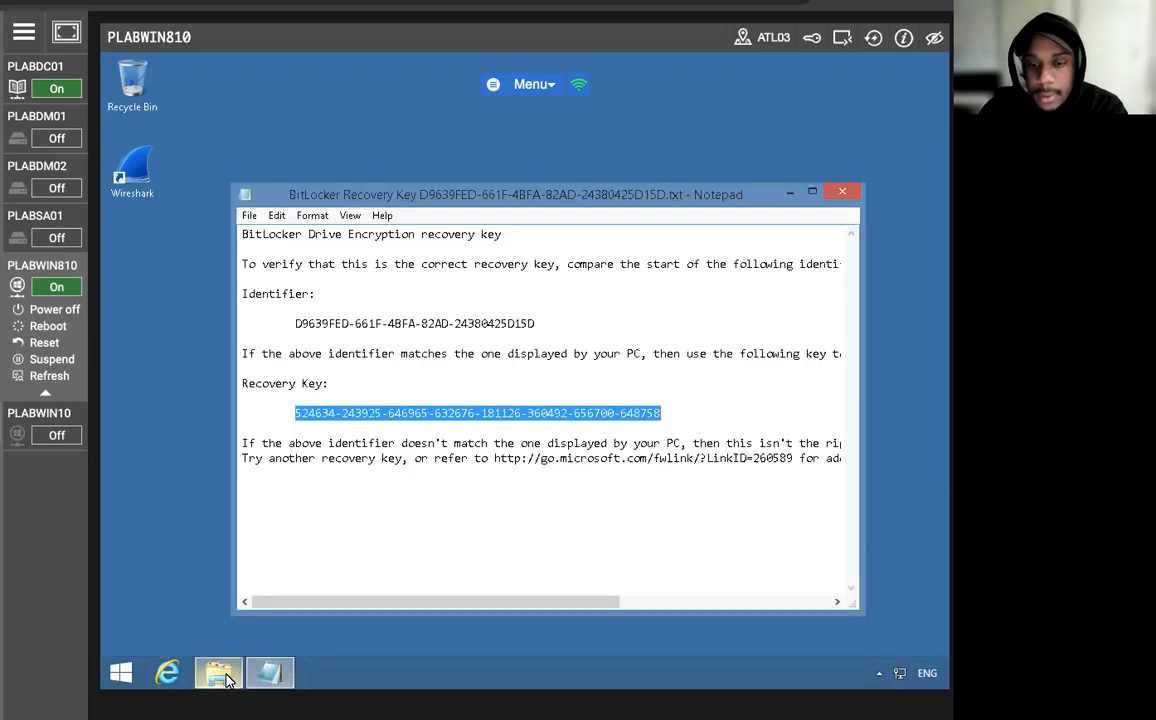
left_click(219, 672)
right_click(655, 276)
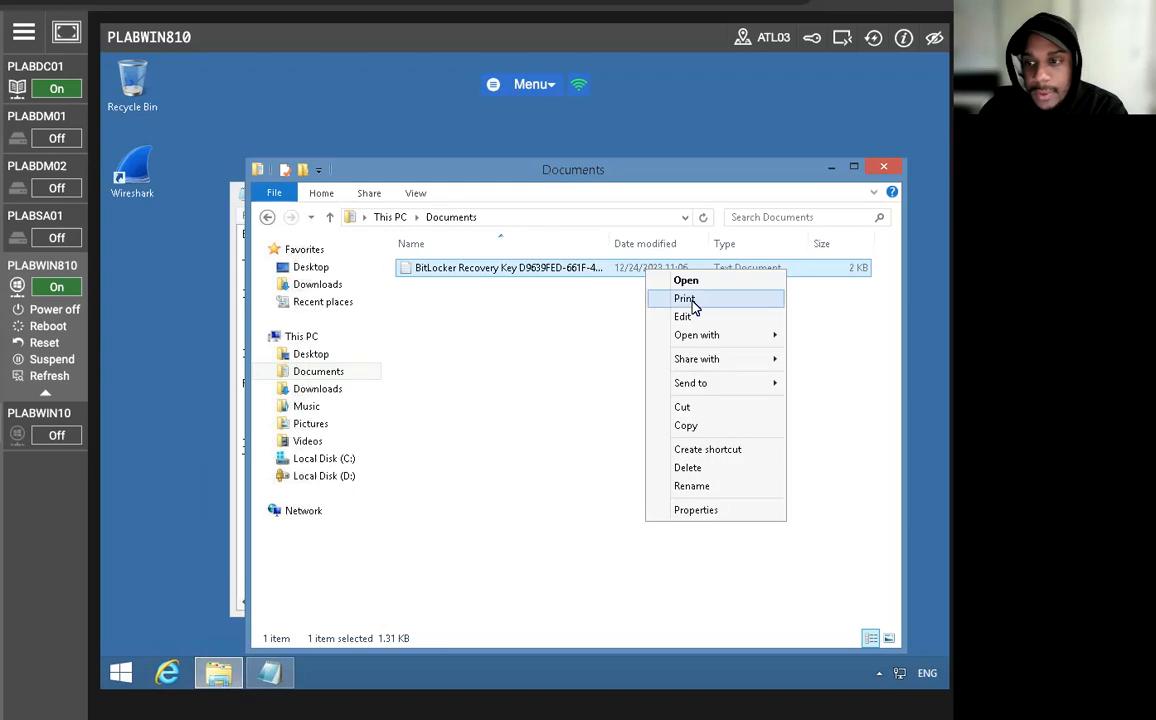
left_click(555, 288)
left_click(320, 459)
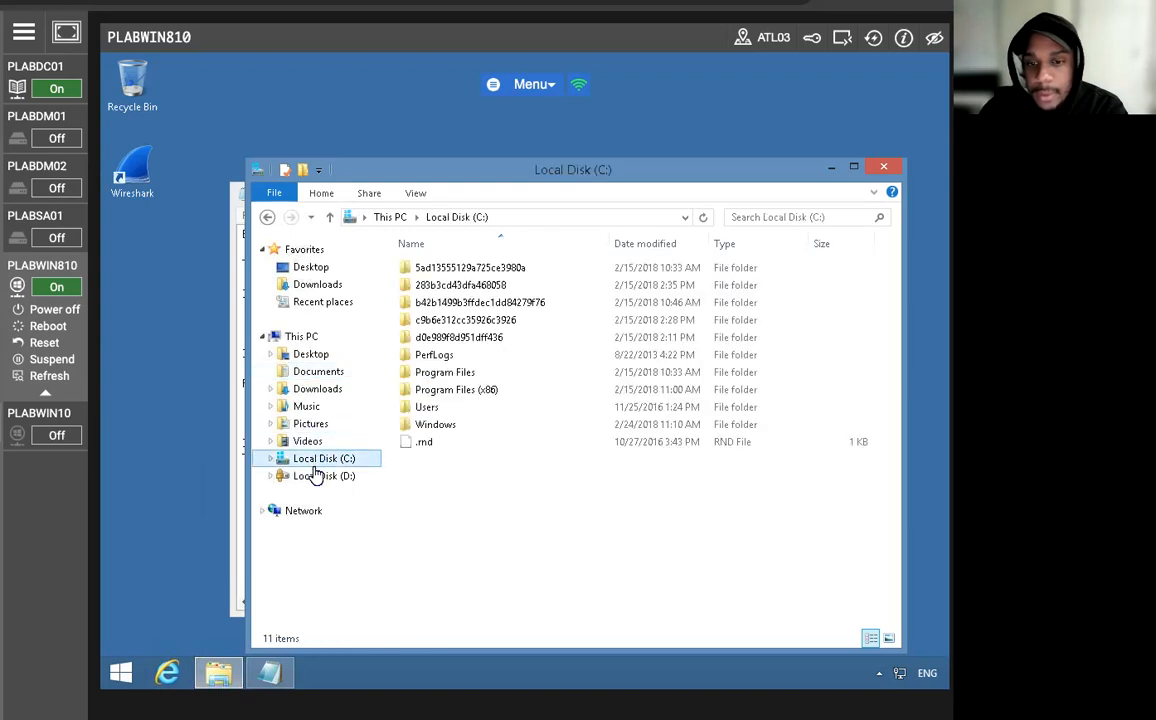
left_click(305, 476)
left_click(630, 376)
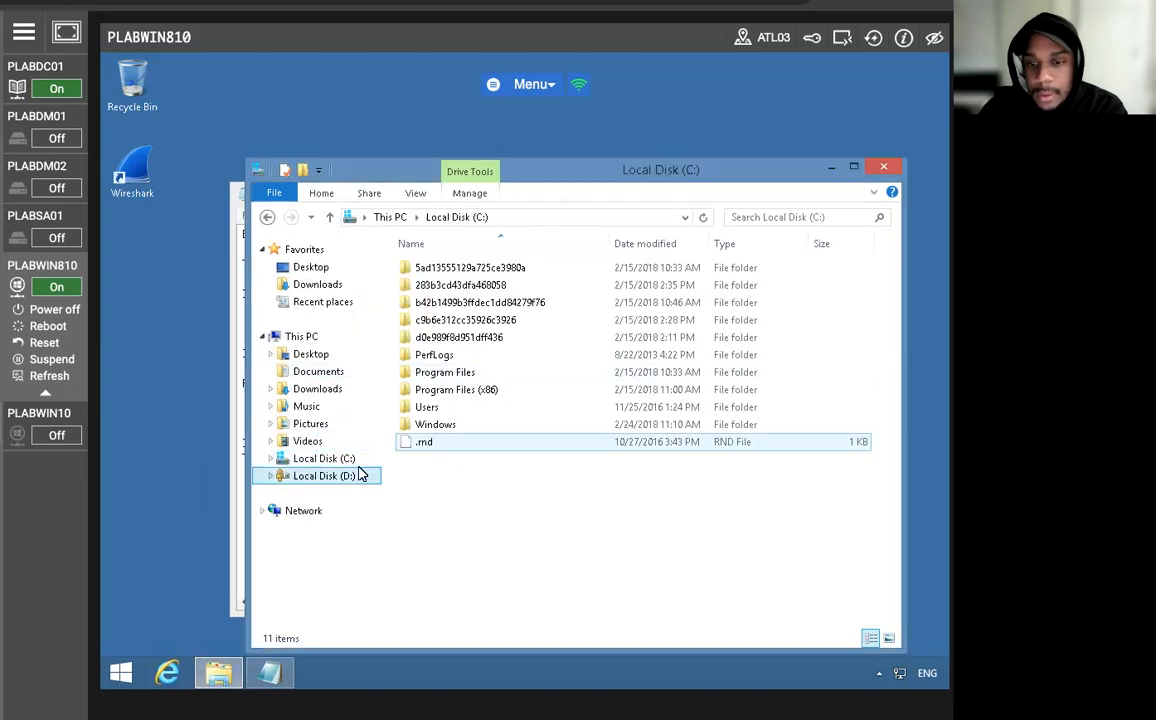
left_click(301, 337)
Unlock drive D: with the recovery key option by pasting the copied BitLocker recovery key.
left_click(467, 498)
right_click(468, 490)
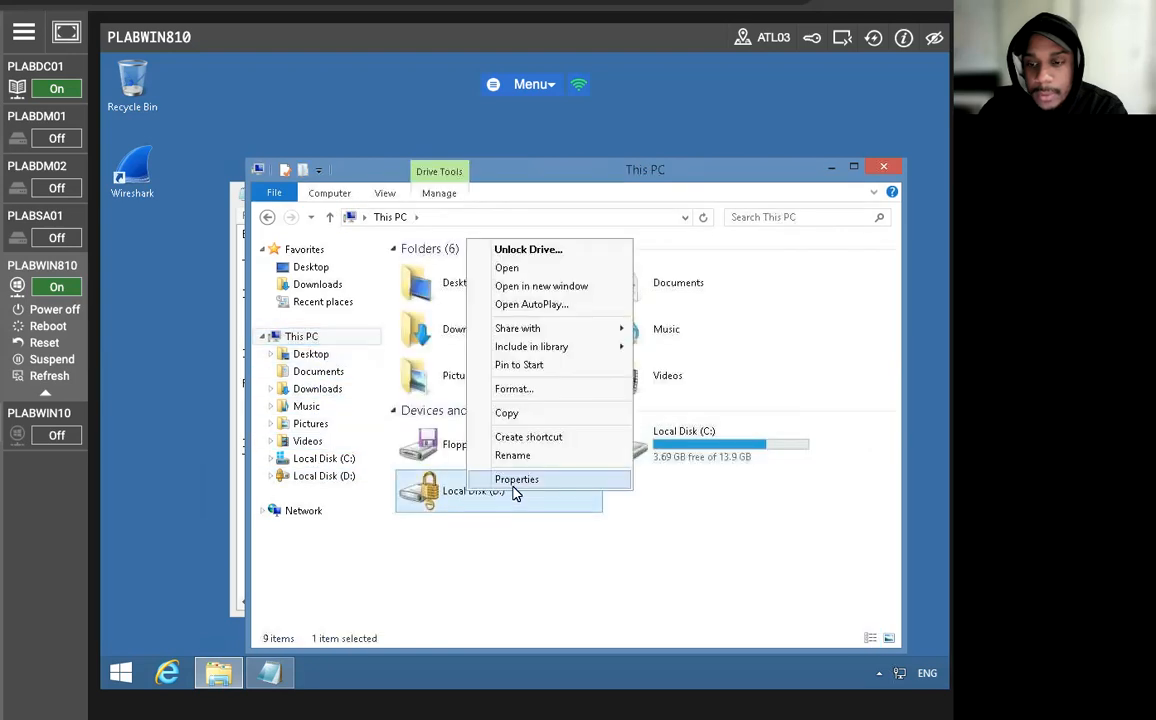
left_click(530, 249)
left_click(677, 193)
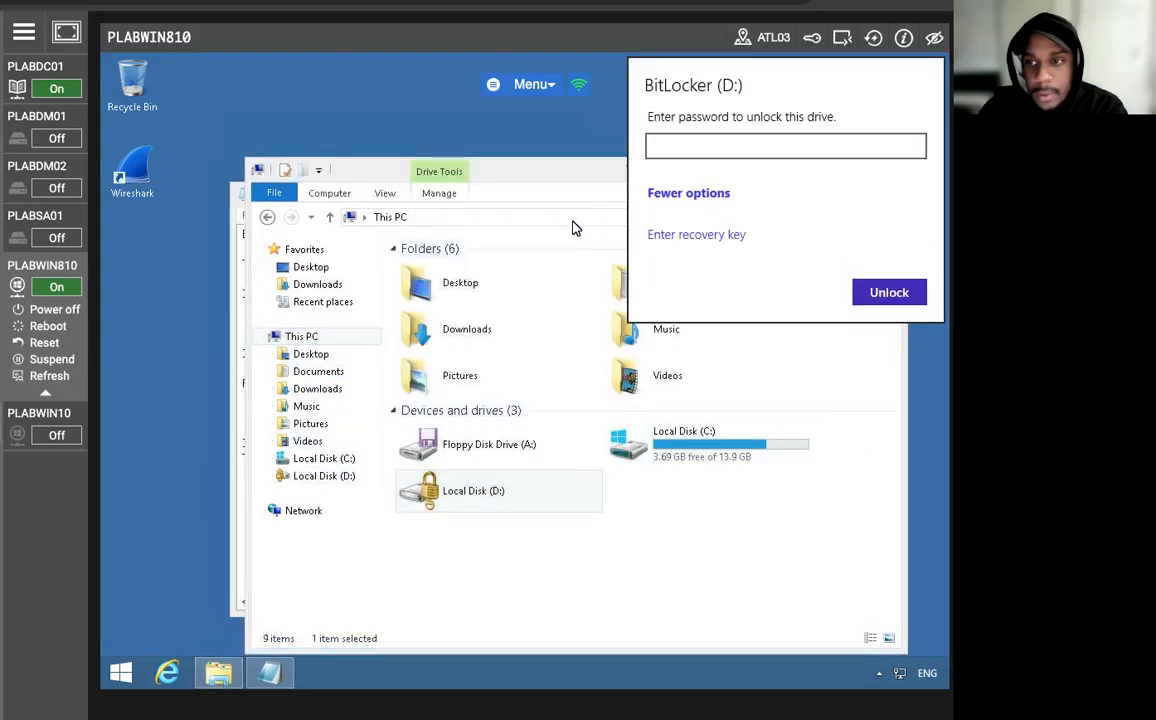
left_click(673, 236)
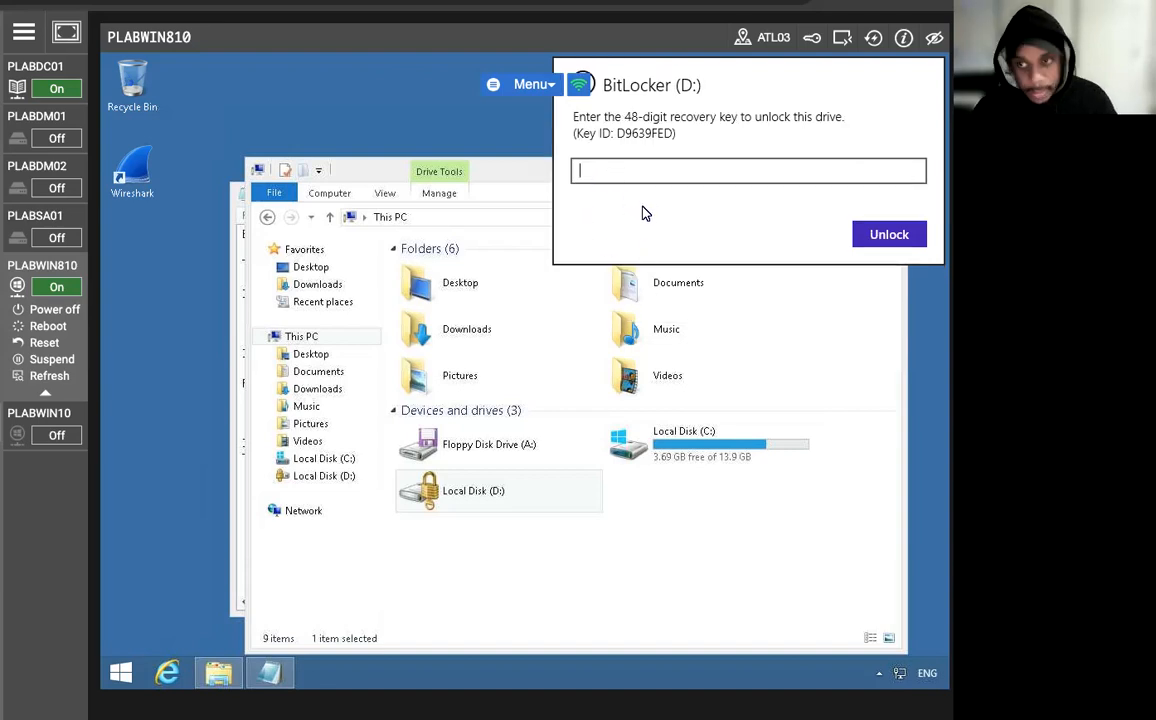
key("ctrl+v")
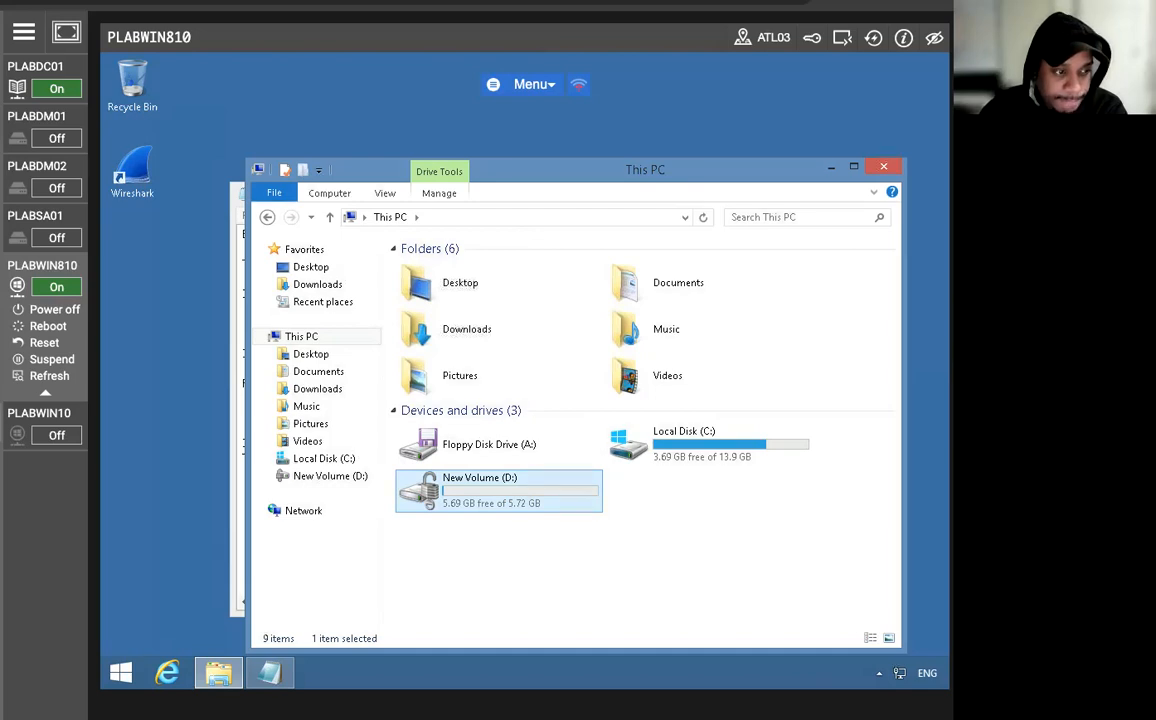
right_click(425, 496)
left_click(472, 587)
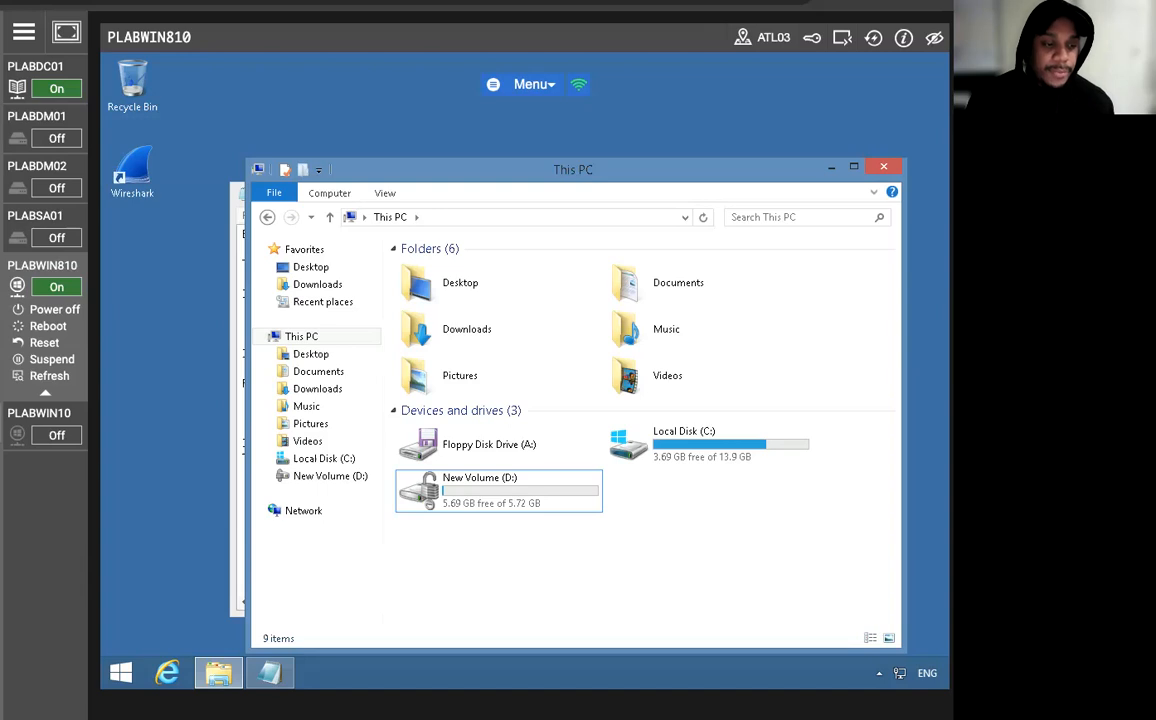
Open a Command Prompt from File Explorer and decrypt drive D: with manage-bde -off D:.
left_click(474, 218)
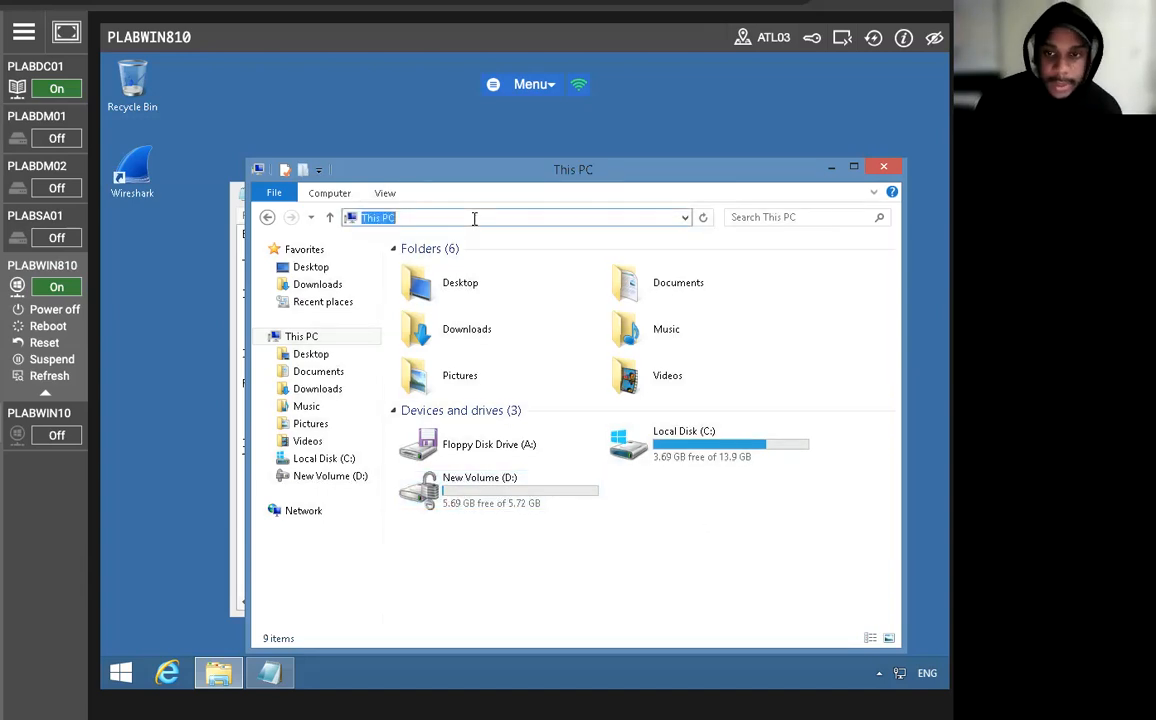
type("cmd")
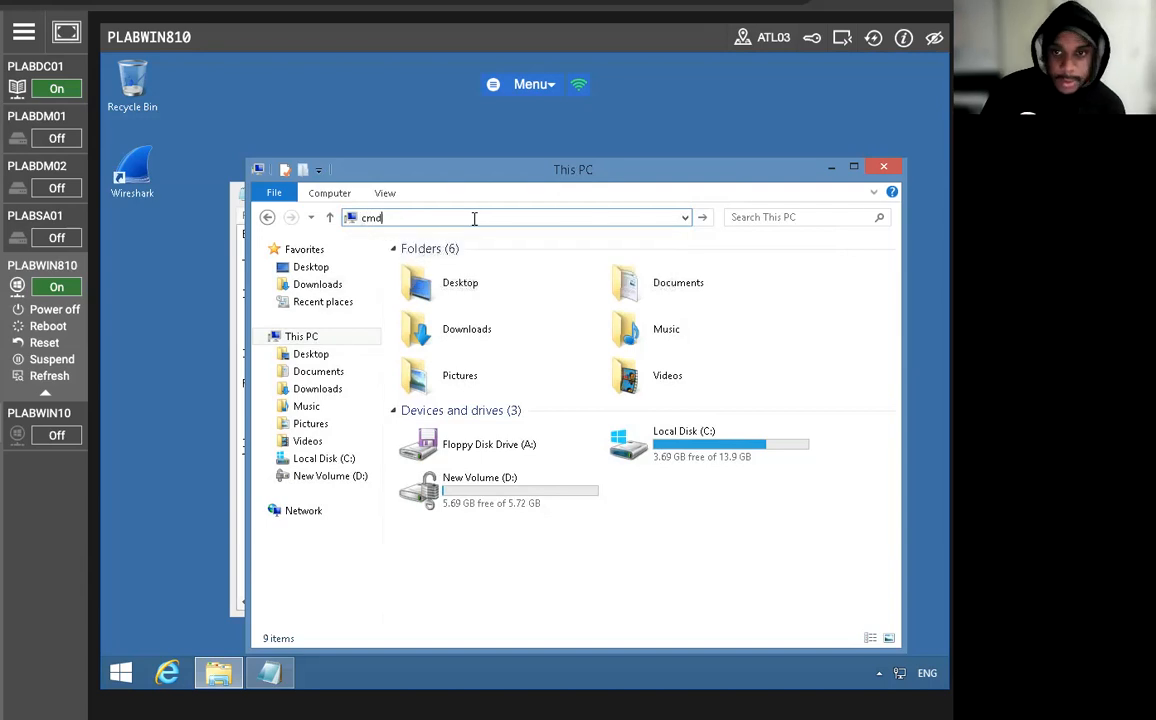
key("Return")
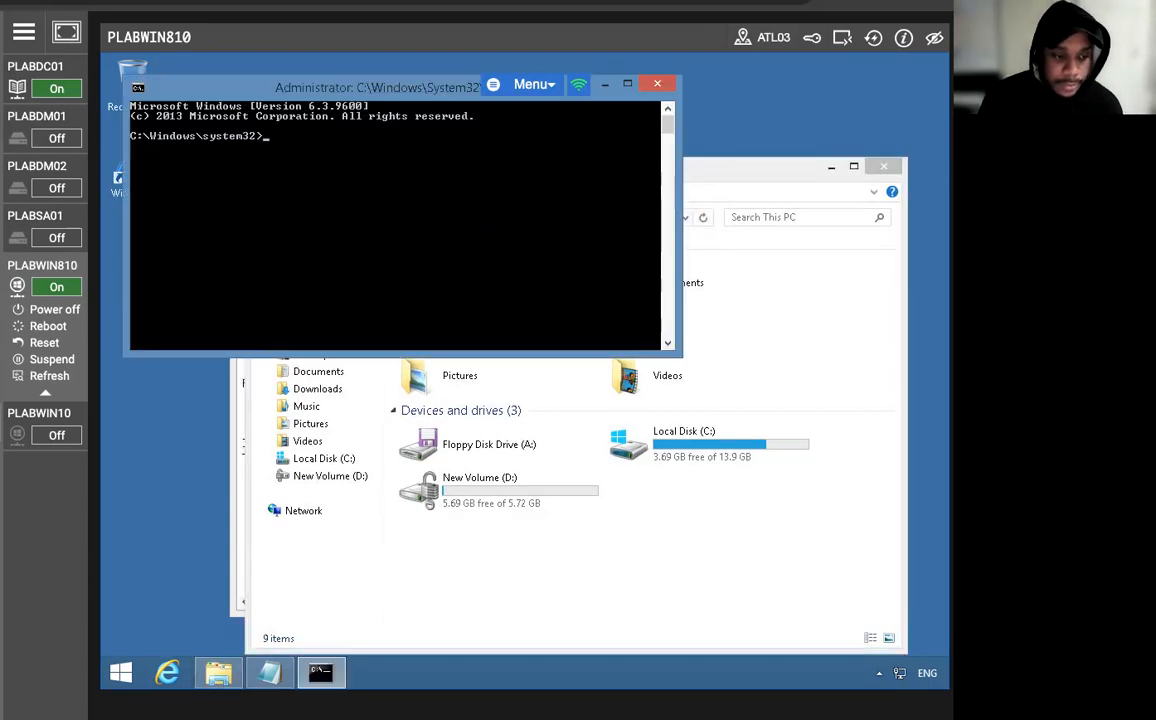
type("ma")
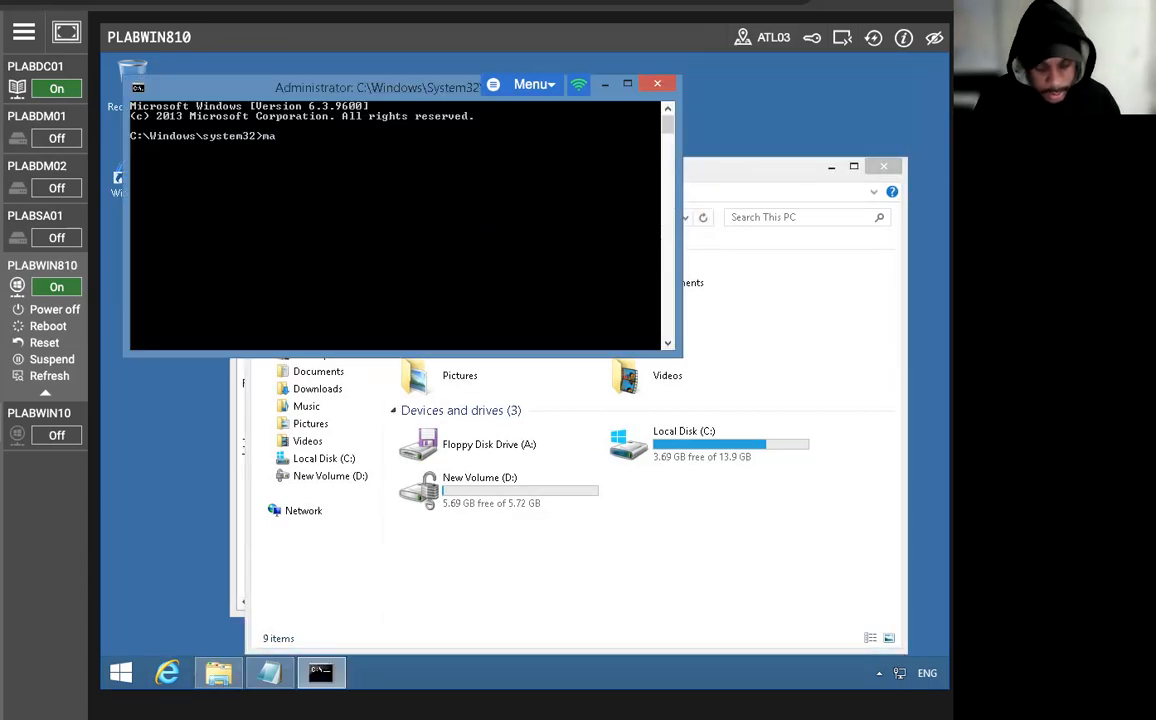
type("nage-")
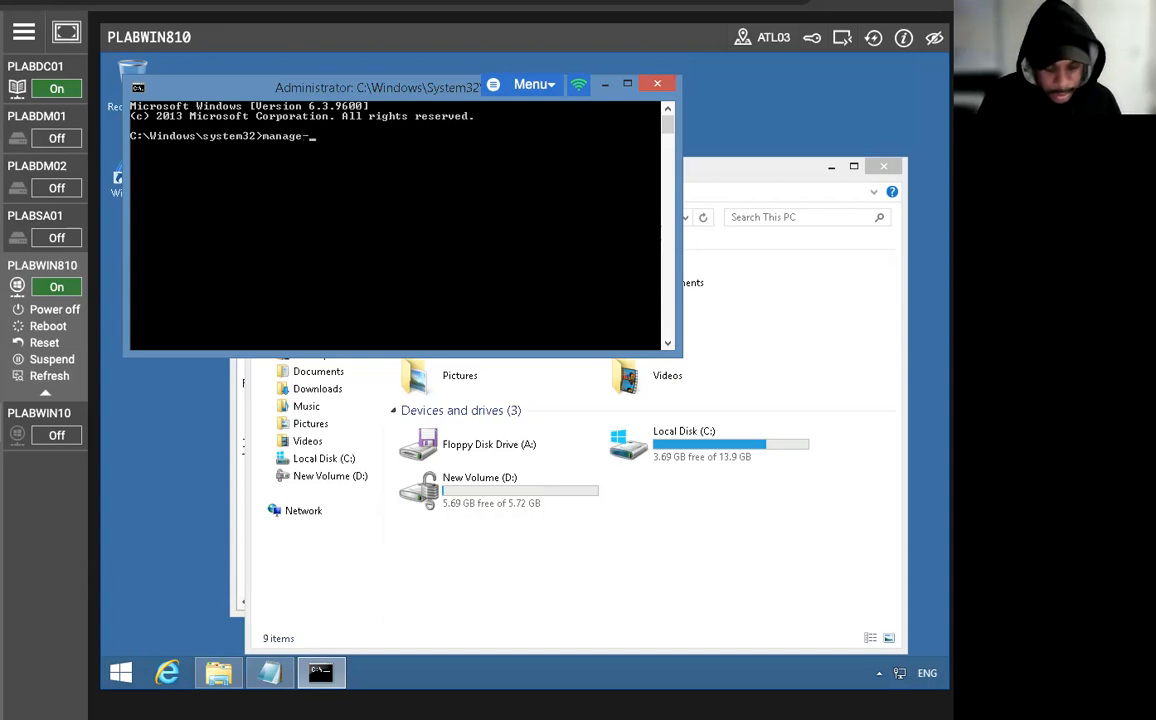
type("bde -")
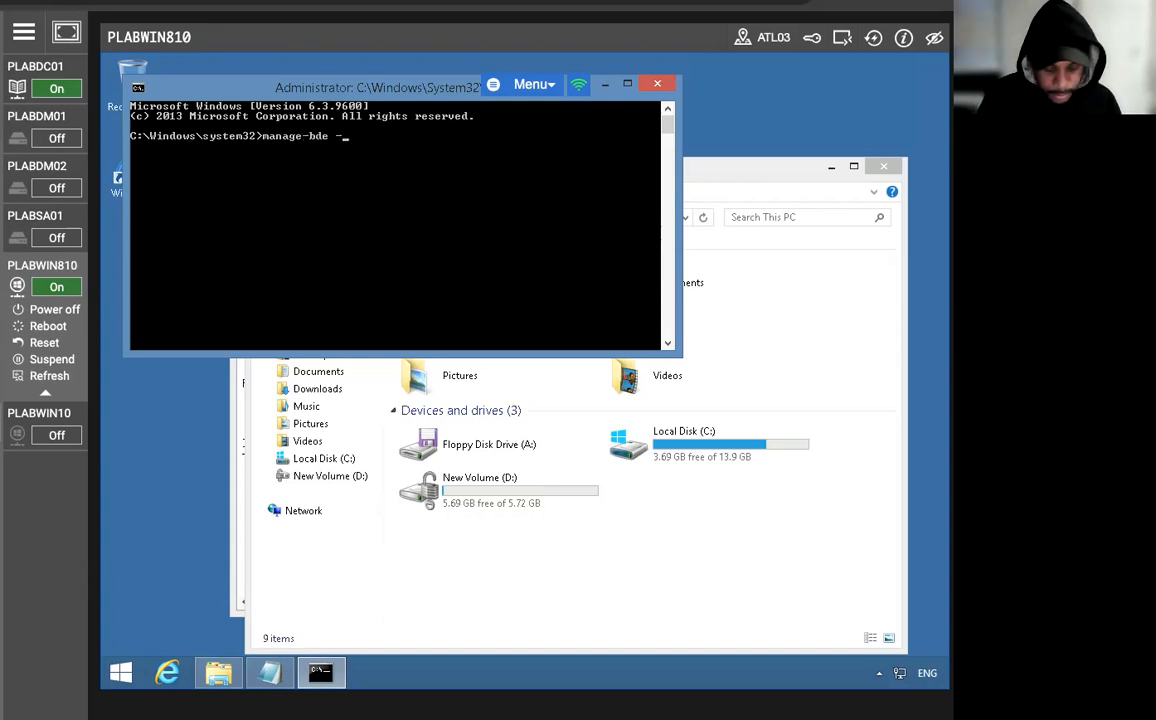
type("off D:")
key("Return")
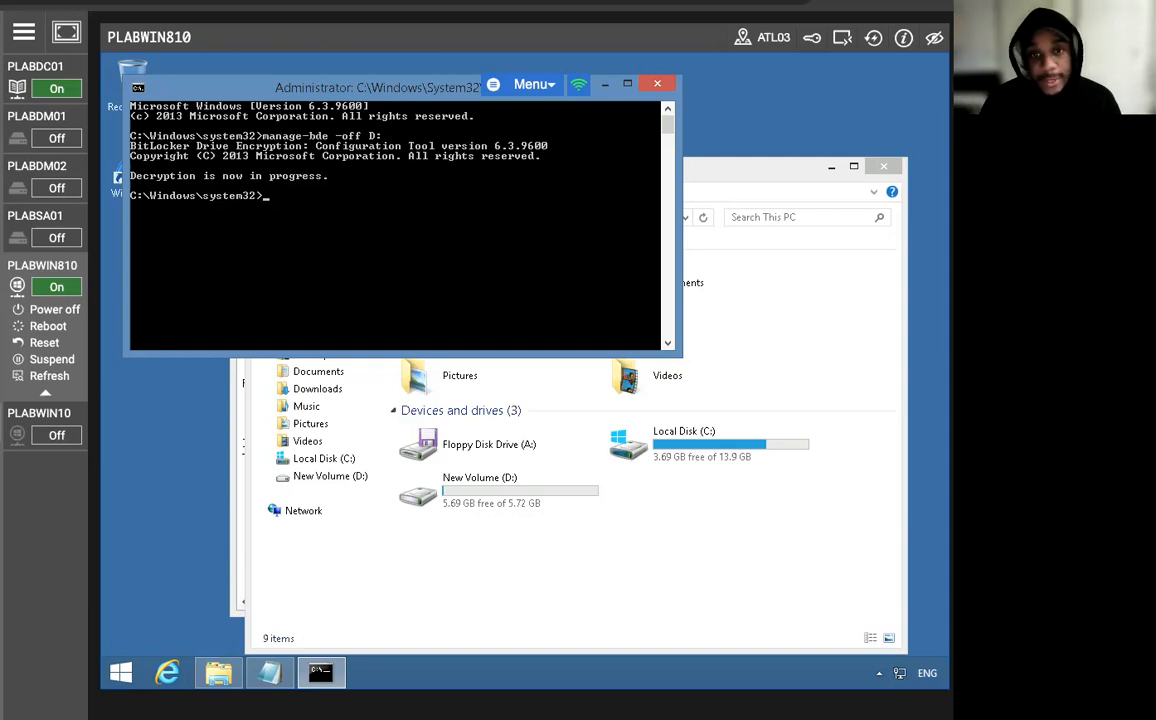
Run Manage-bde -status and review the BitLocker status of volumes C: and D:.
type("Manage")
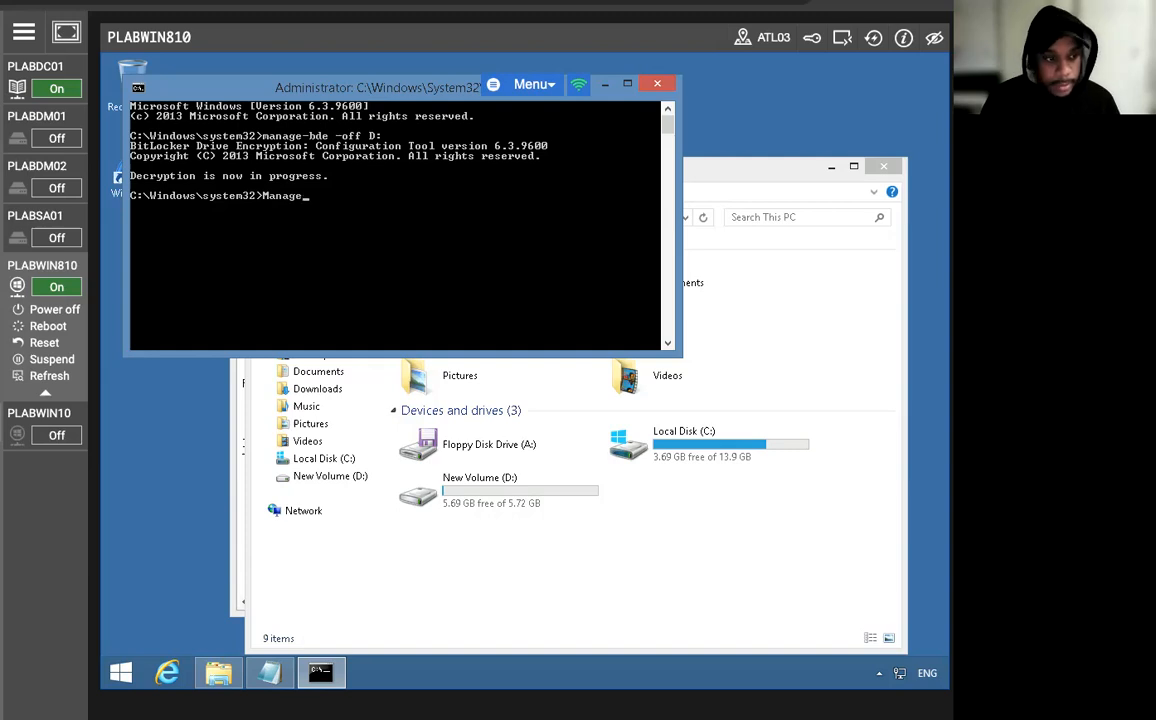
type("-bde")
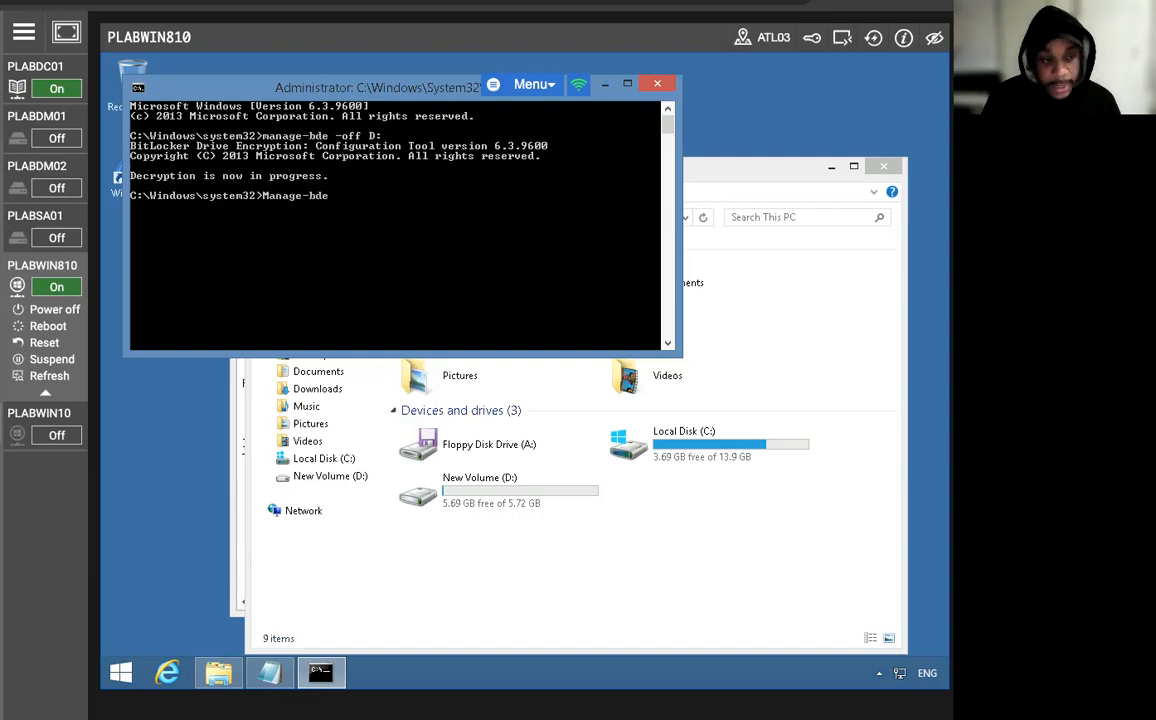
type(" -sta")
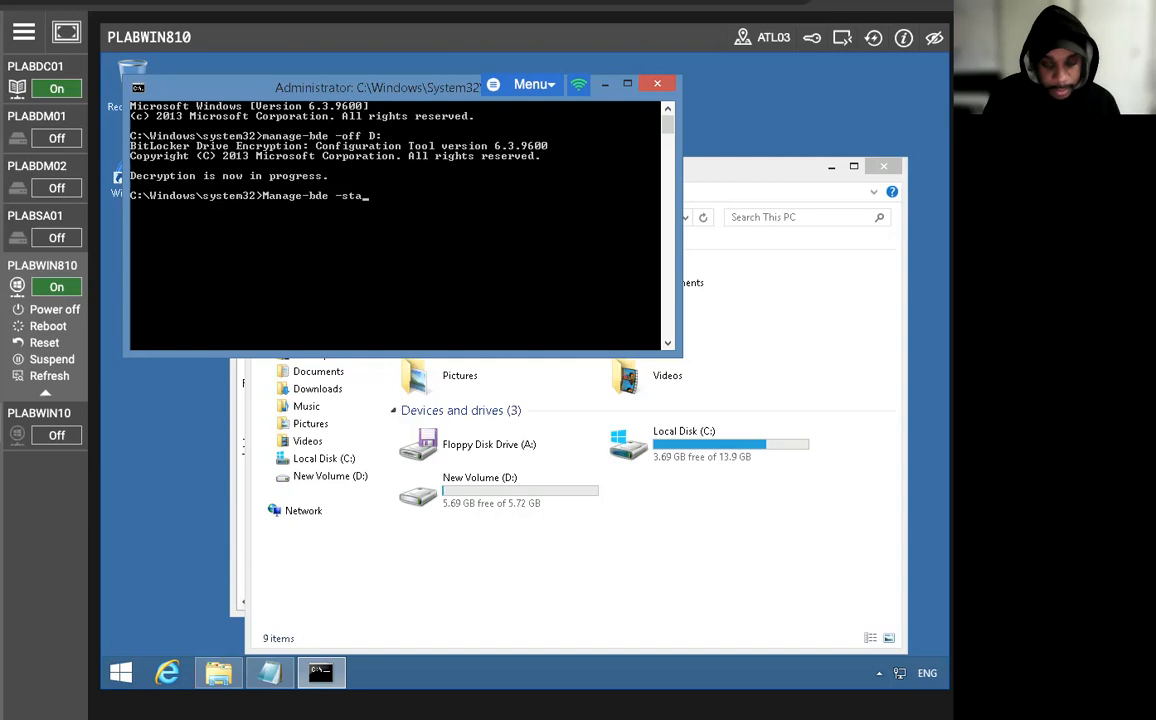
type("tus")
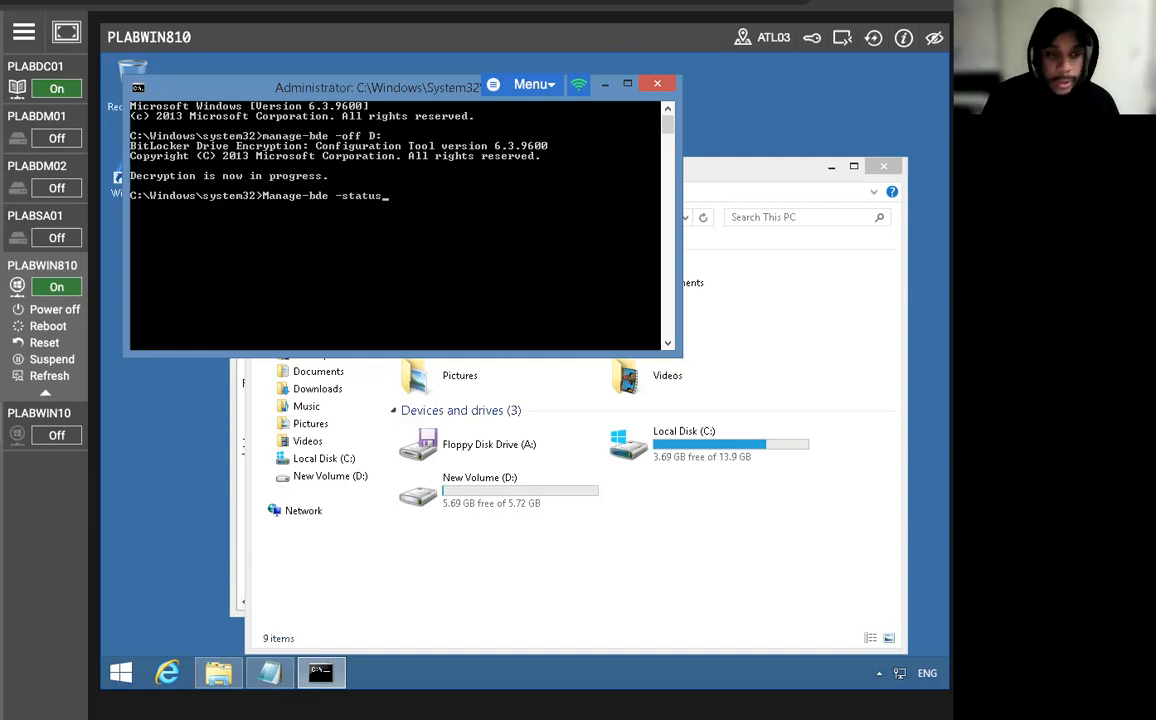
key("Return")
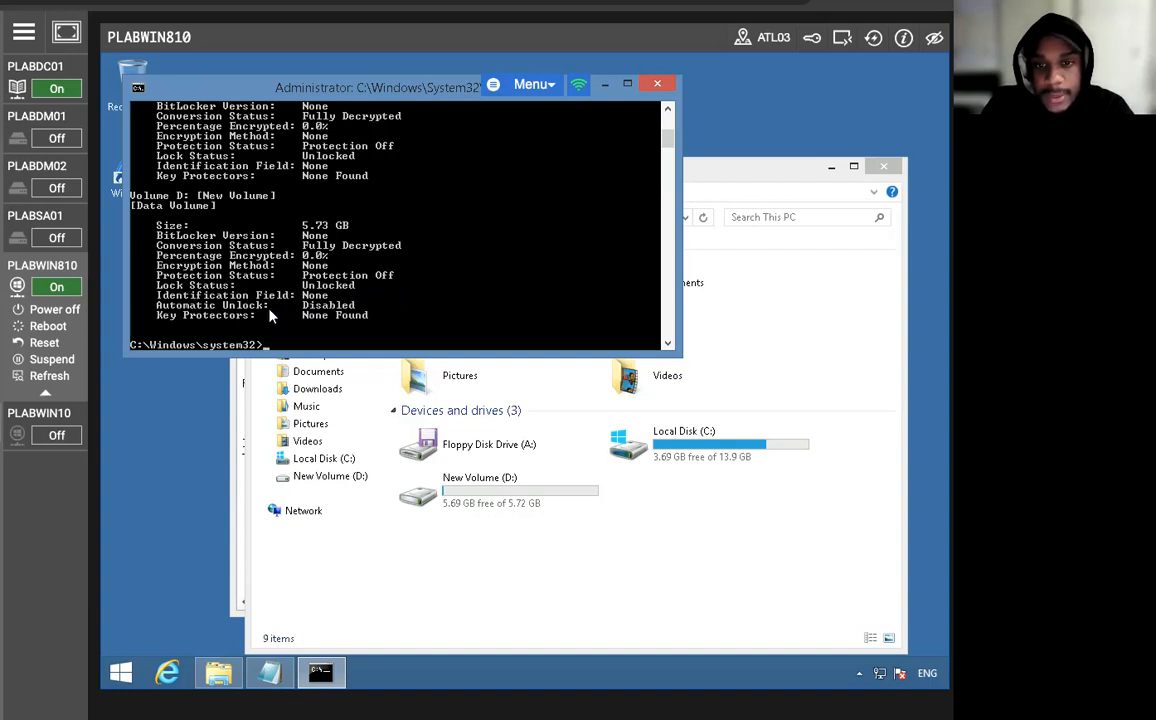
scroll(270, 316, "up", 1)
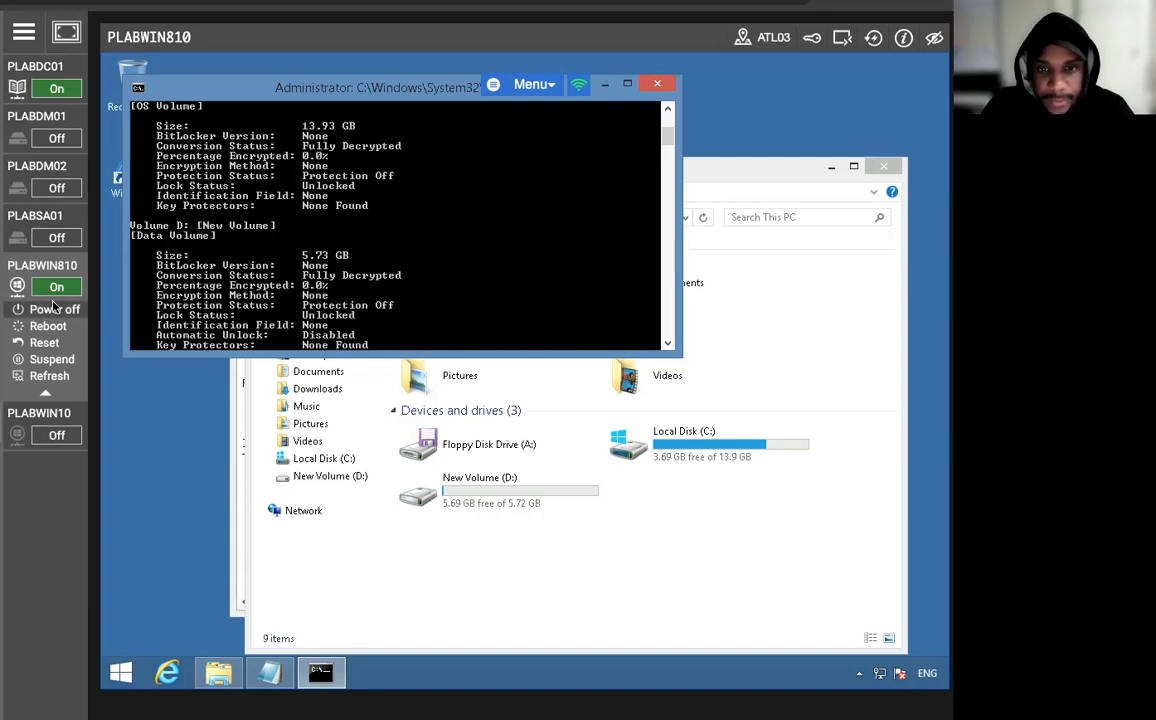
scroll(241, 313, "up", 1)
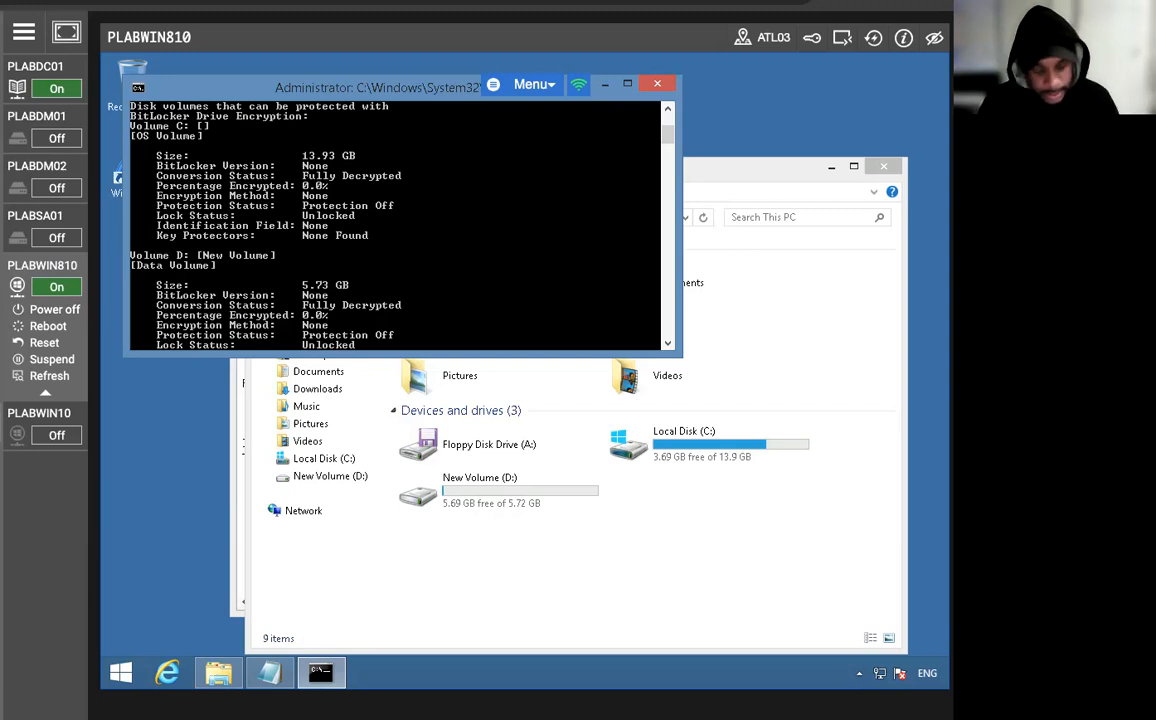
Clear the Command Prompt with cls and log off PLABWIN810 with shutdown -l.
type("cls")
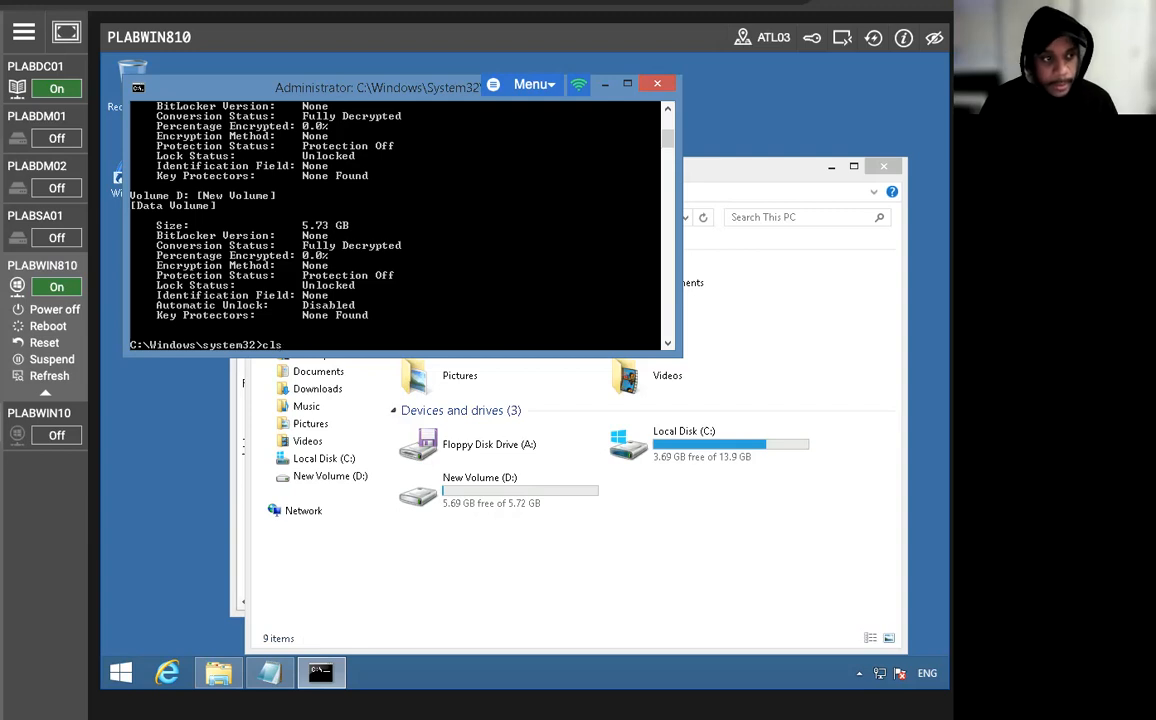
key("Return")
type("shut")
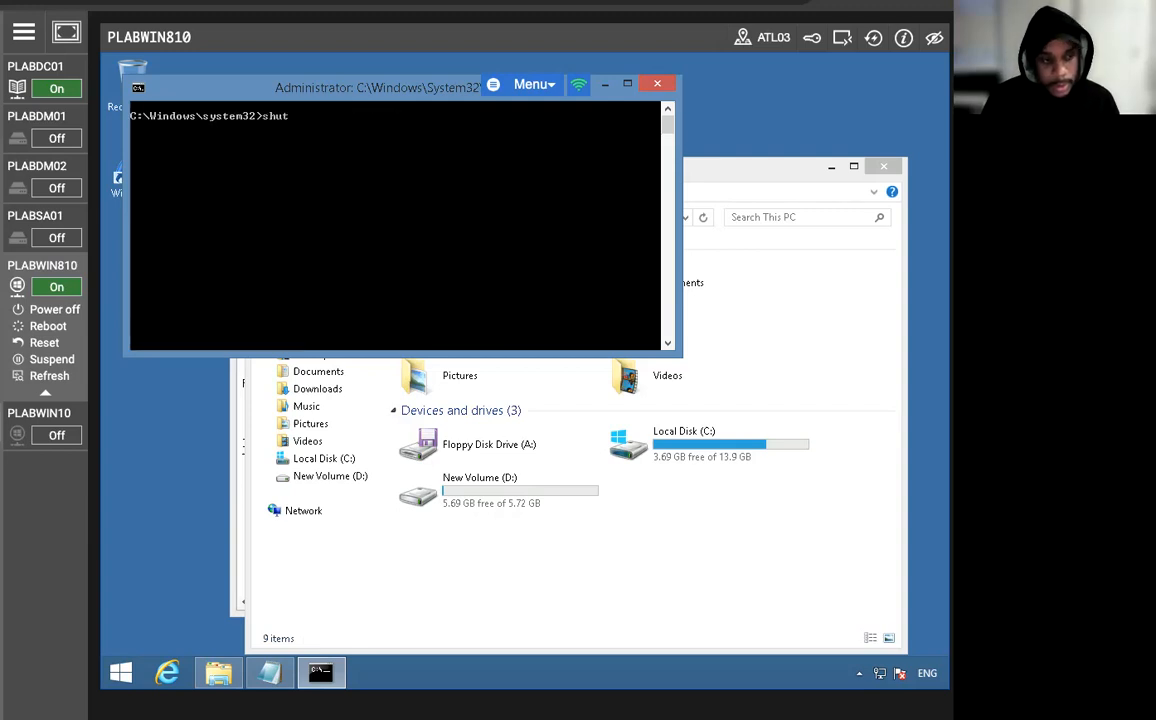
type("down -l")
key("Return")
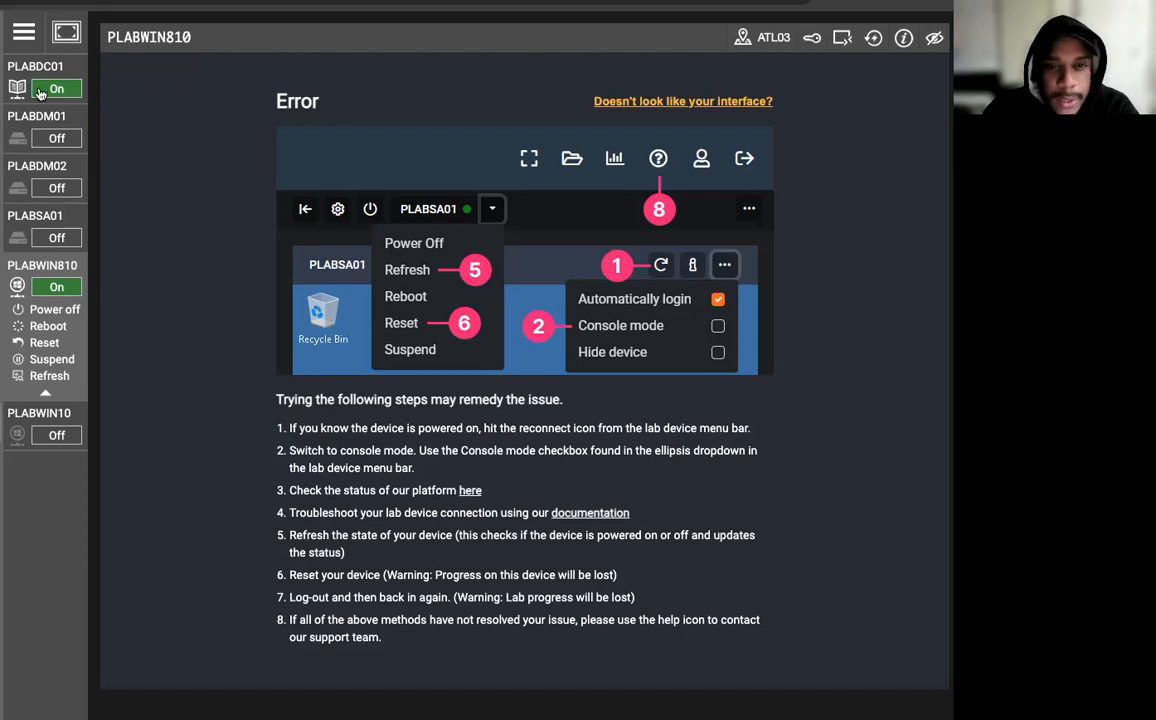
Switch to the PLABDC01 server and open Group Policy Management from Server Manager.
left_click(873, 38)
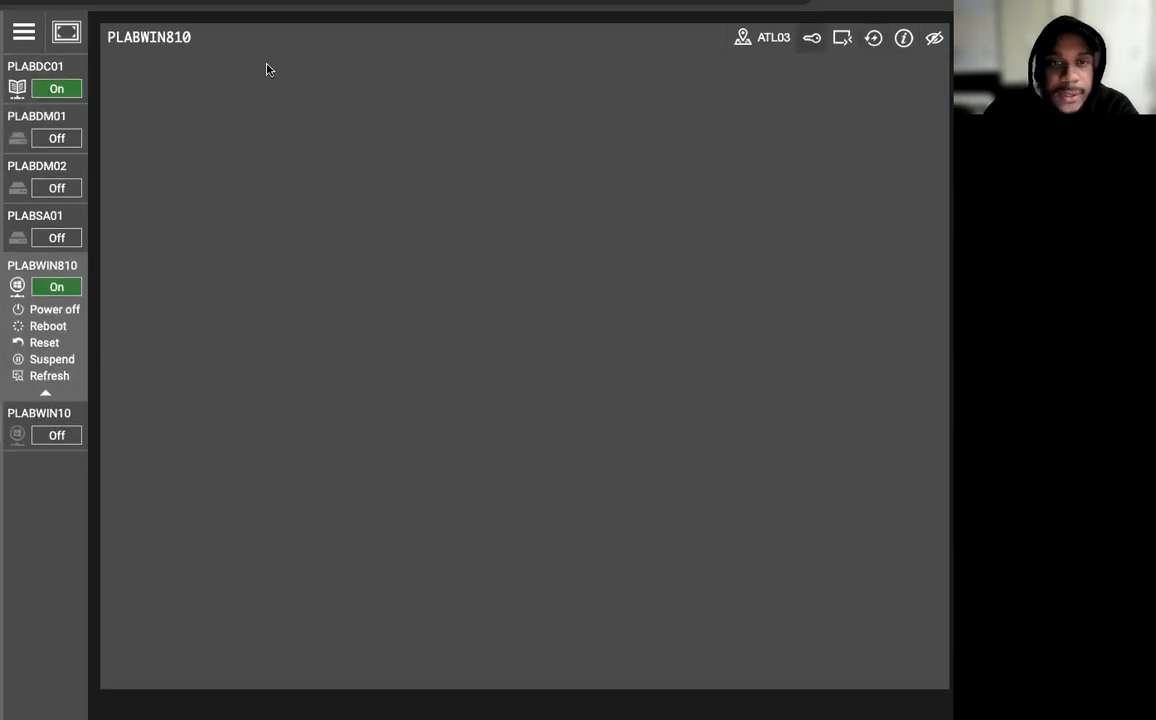
left_click(17, 89)
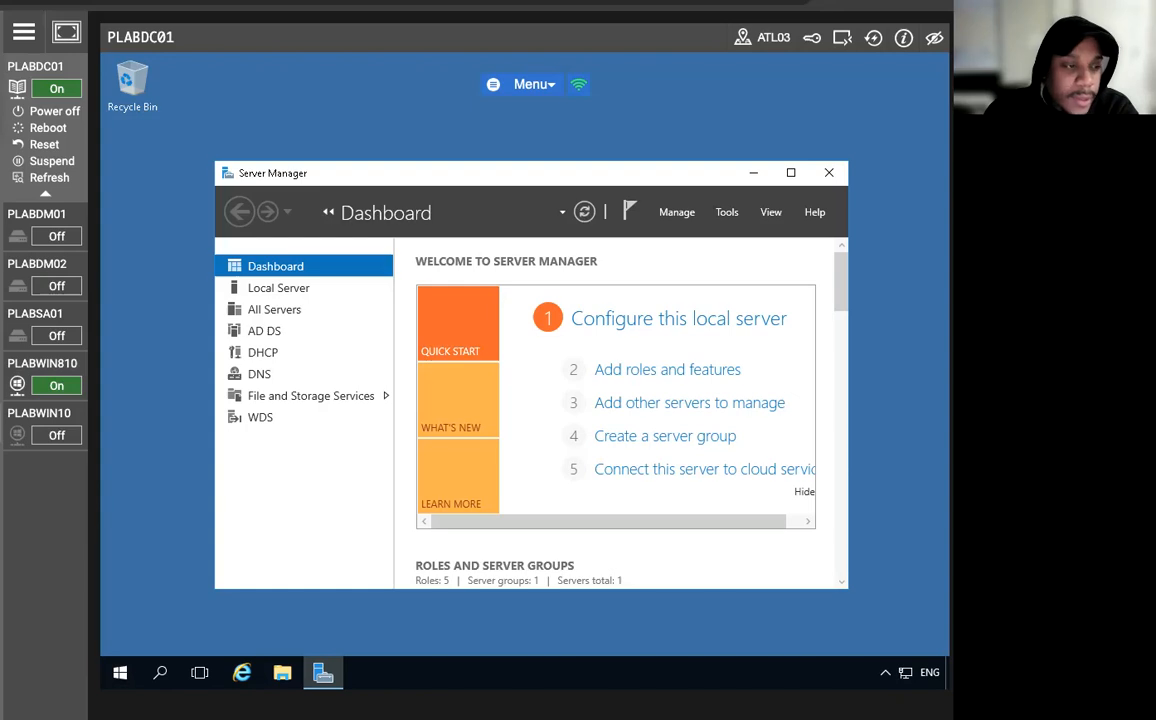
left_click(727, 213)
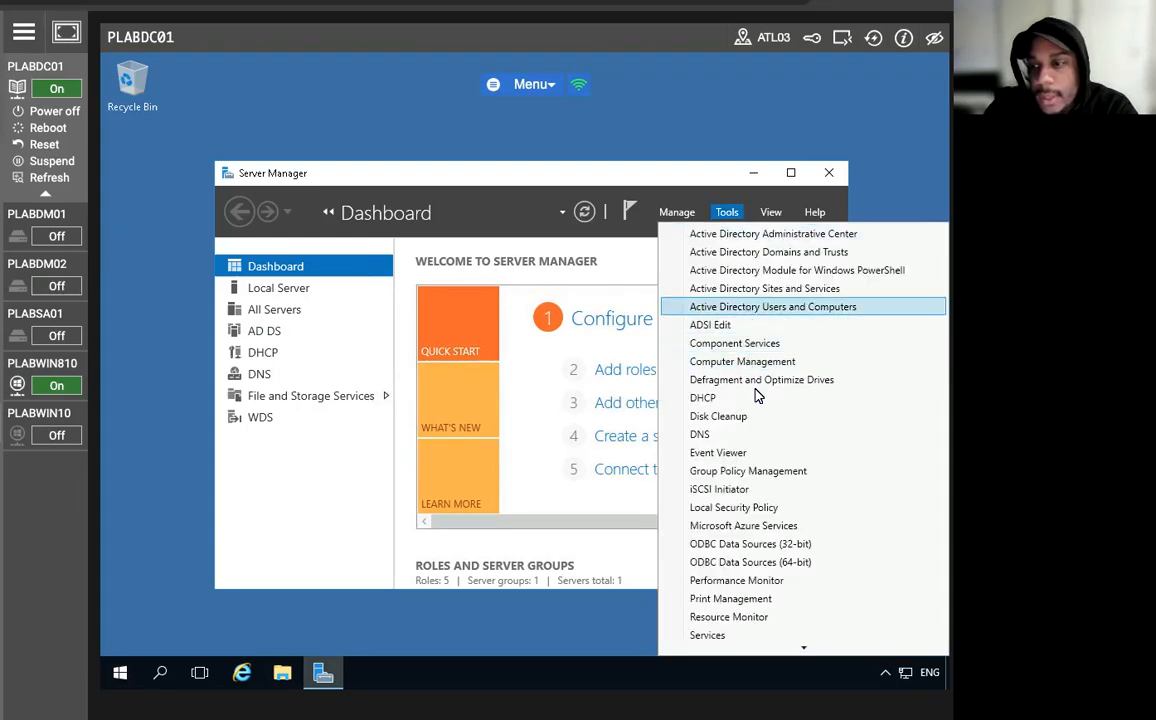
left_click(743, 471)
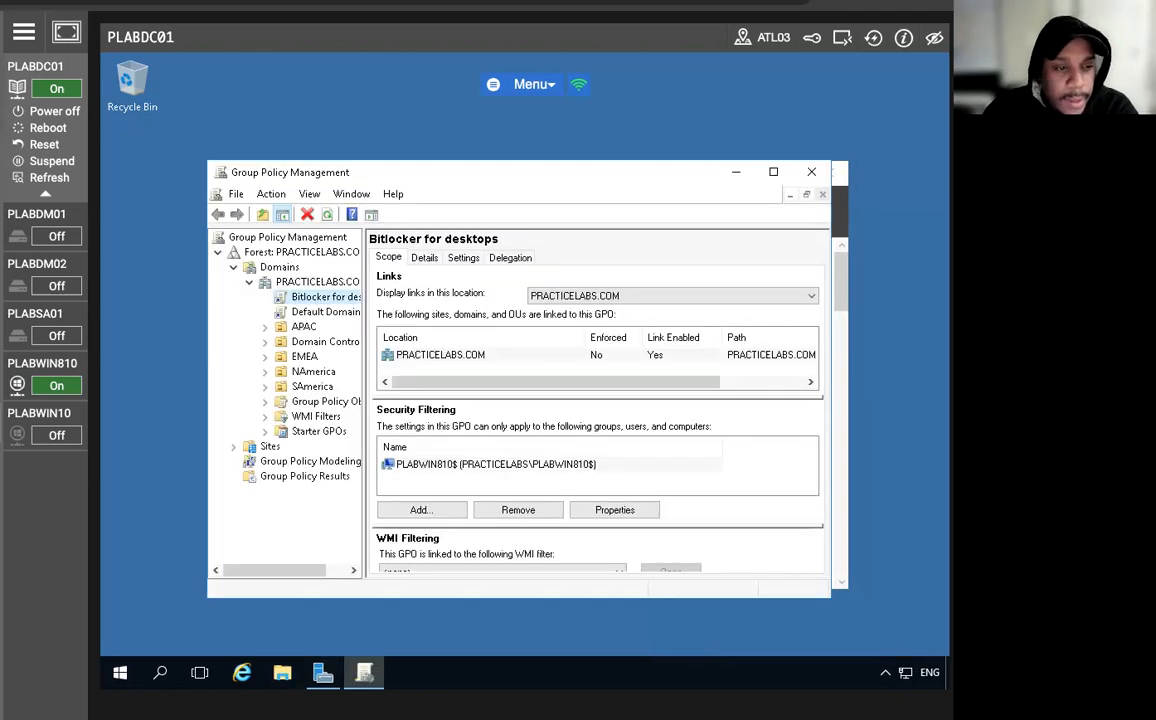
Look at the Default Domain Policy and Bitlocker for desktops GPO links under the PRACTICELABS.COM domain.
left_click(322, 311)
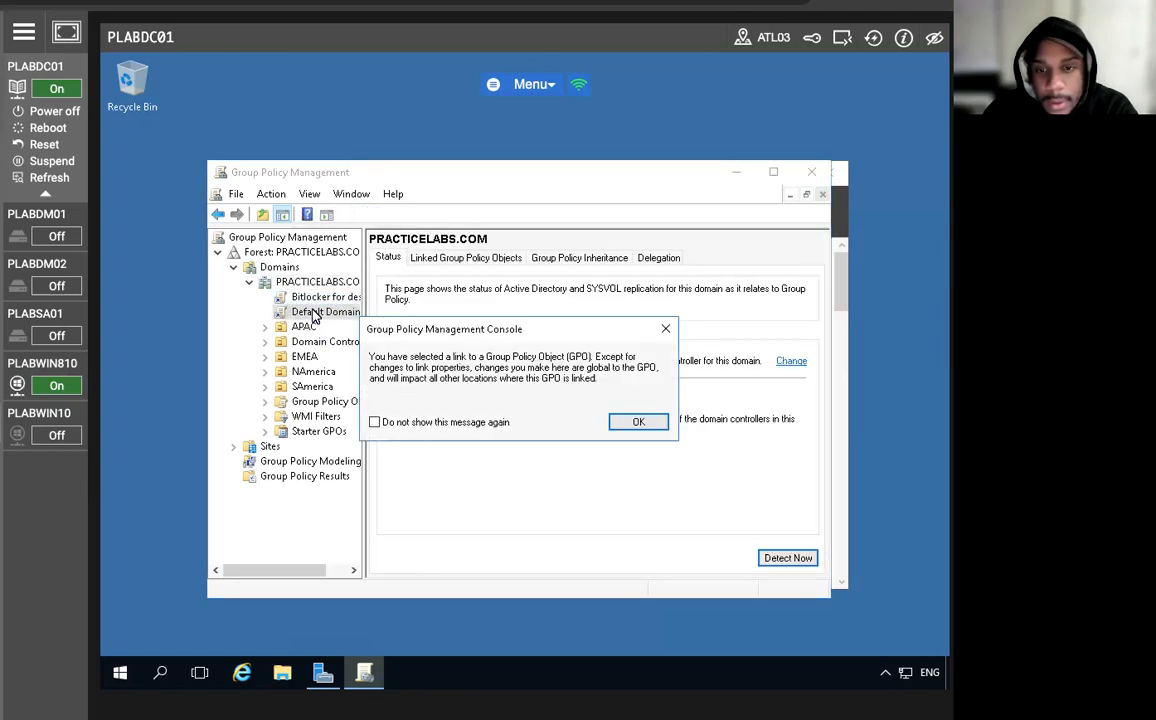
left_click(638, 421)
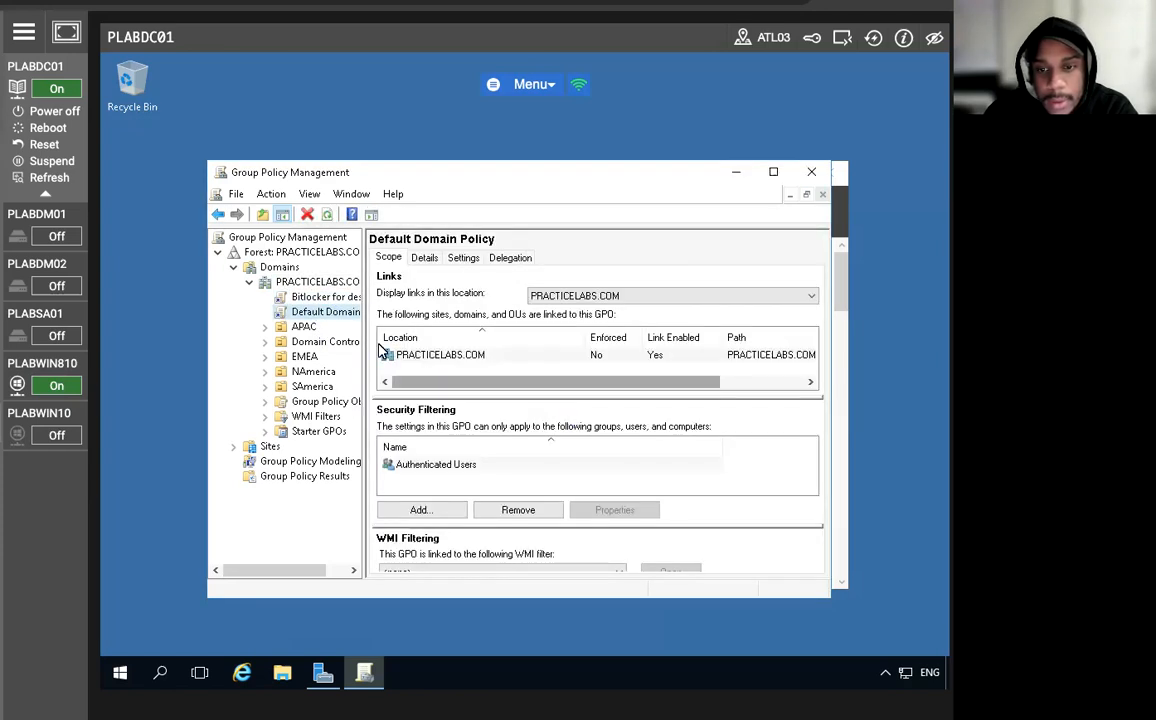
left_click(320, 297)
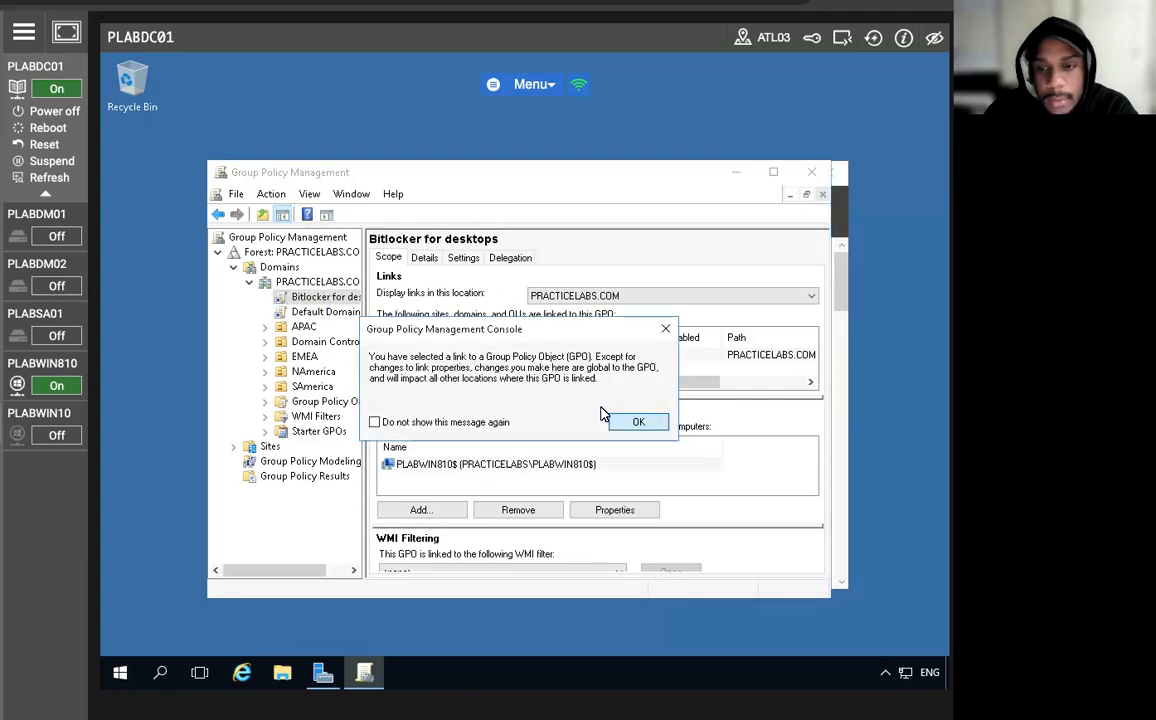
left_click(634, 419)
left_click(287, 282)
key("Up")
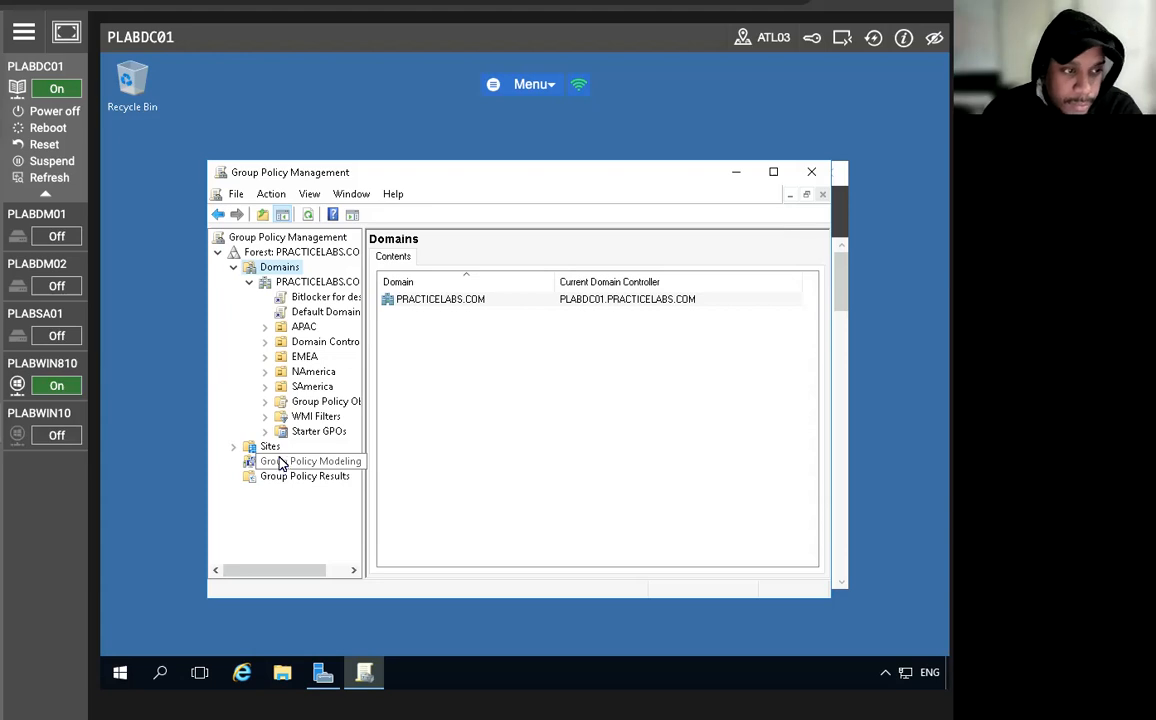
Create a GPO named Removable Media in the PRACTICELABS.COM domain and link it there, without a source starter GPO.
left_click(320, 283)
right_click(320, 284)
left_click(360, 290)
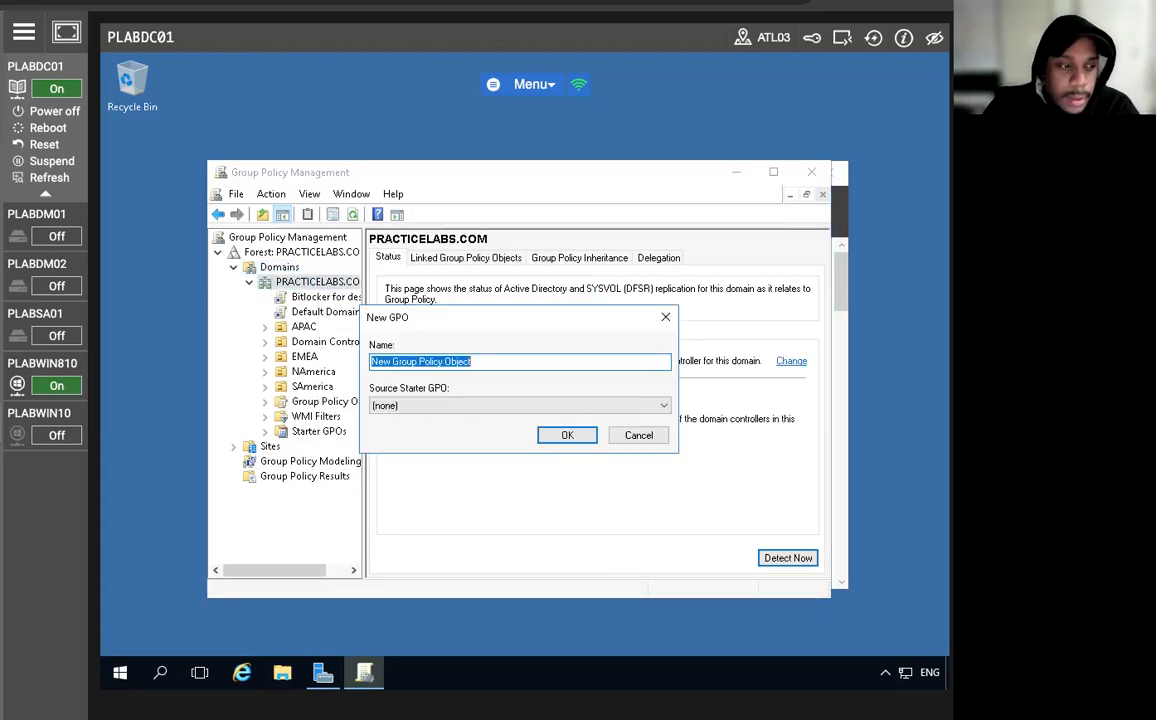
type("Re")
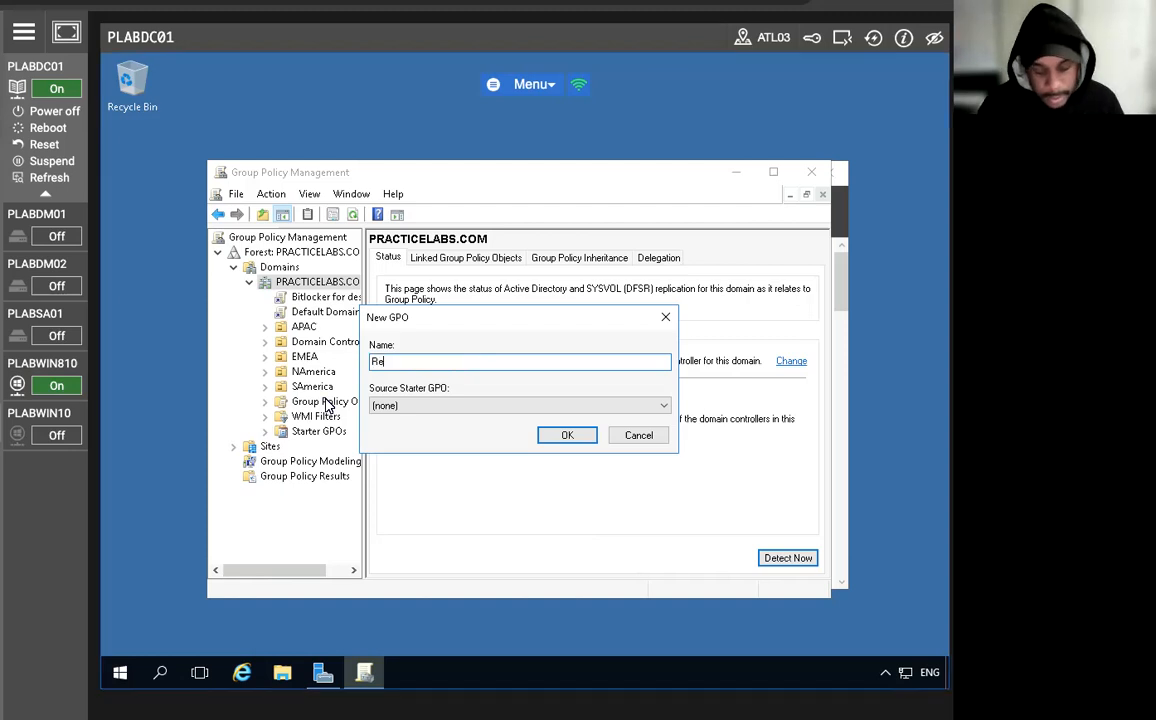
type("movable Media")
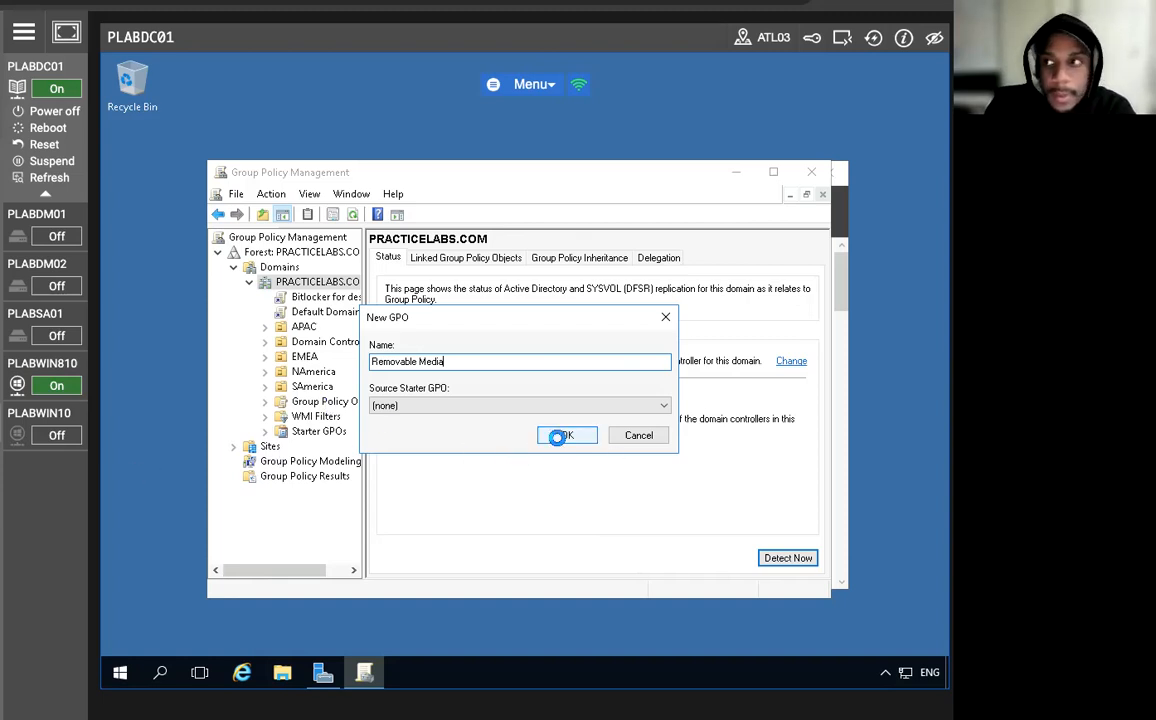
left_click(560, 436)
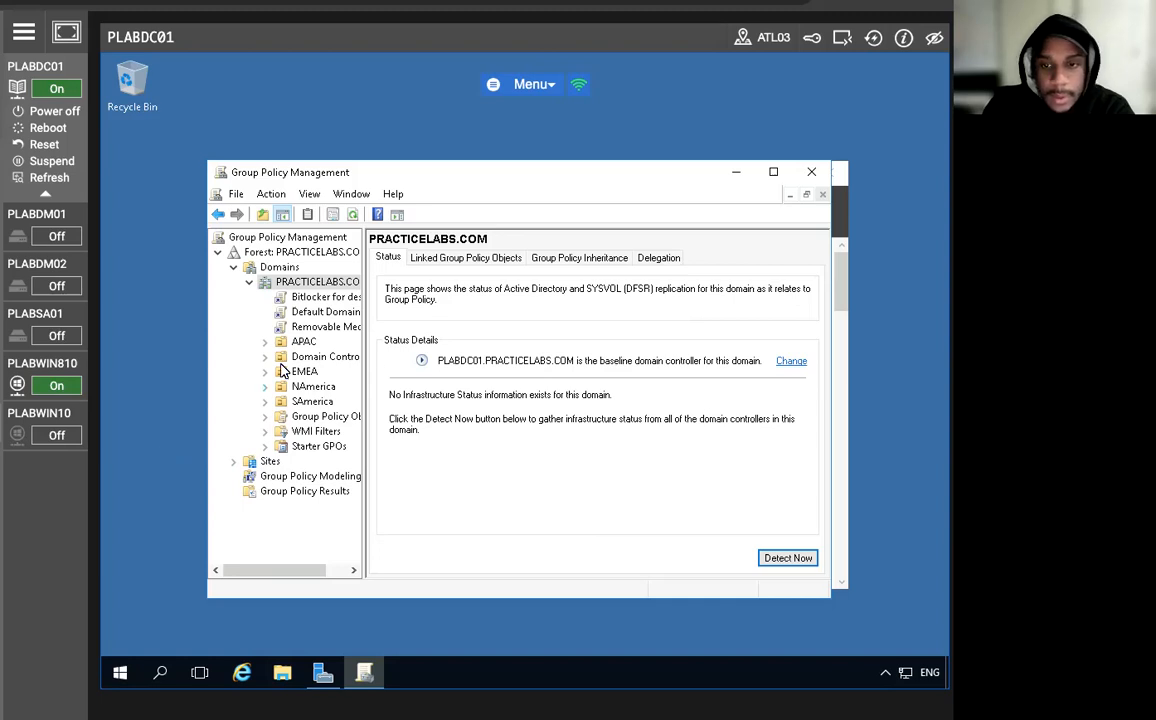
Open the Removable Media GPO for editing and go to Removable Storage Access in Computer Configuration's System administrative templates.
right_click(306, 327)
left_click(346, 339)
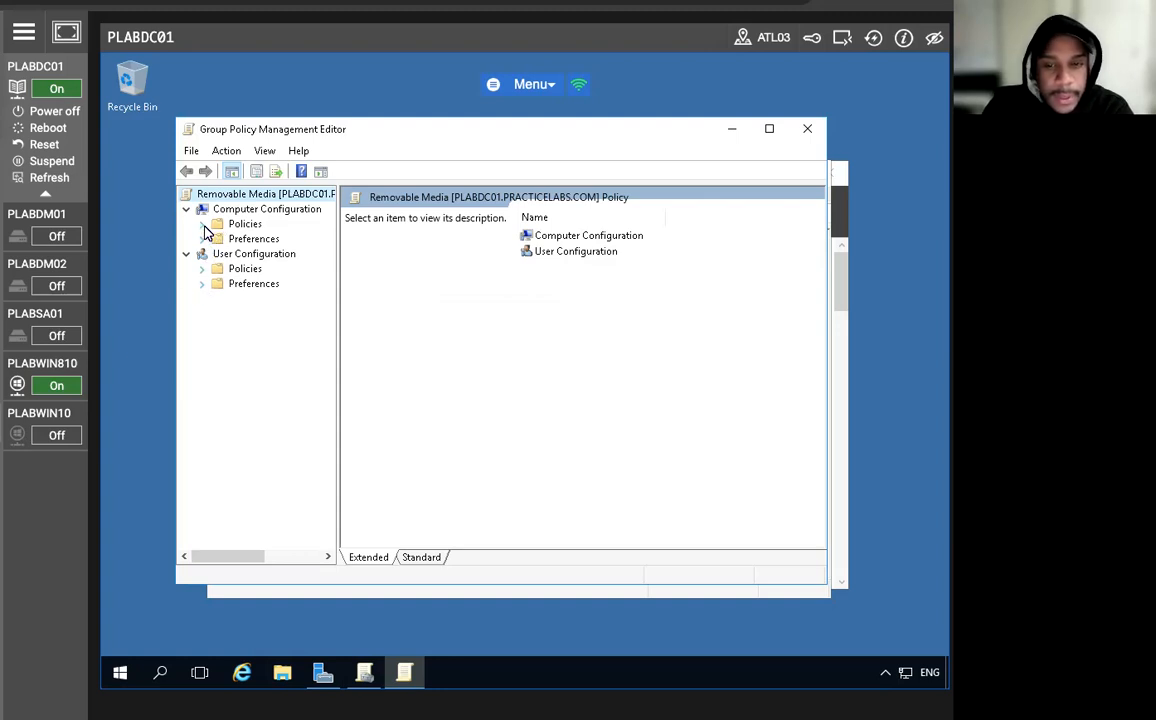
left_click(202, 225)
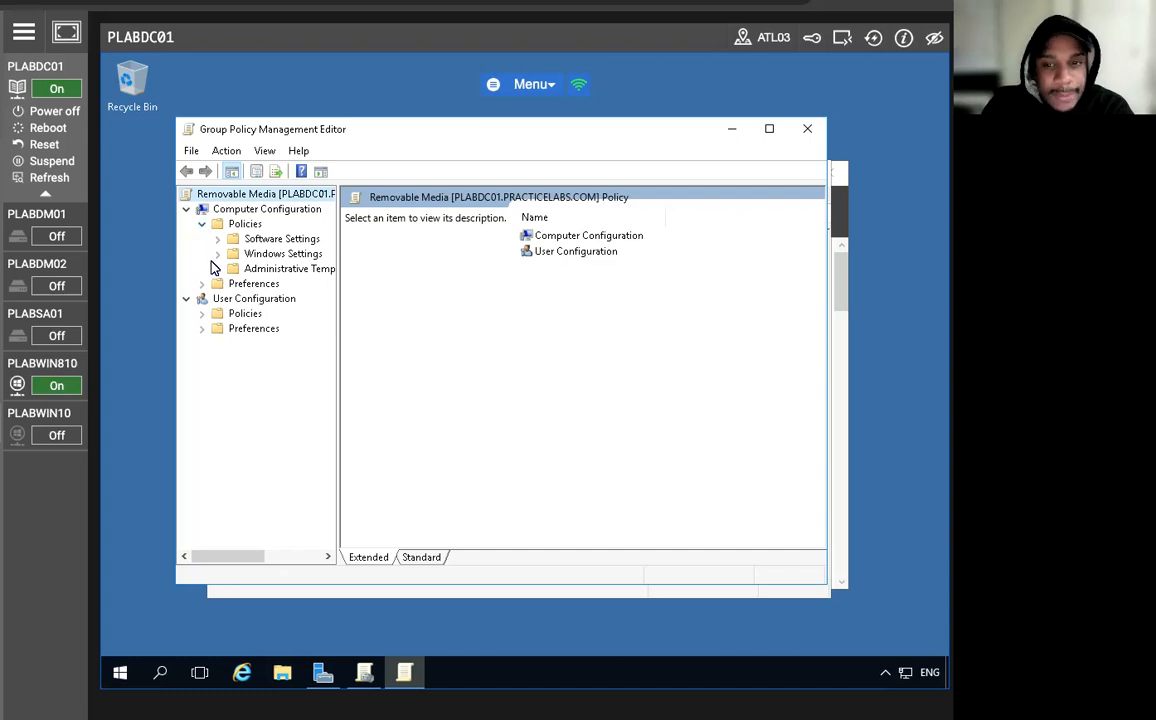
left_click(217, 270)
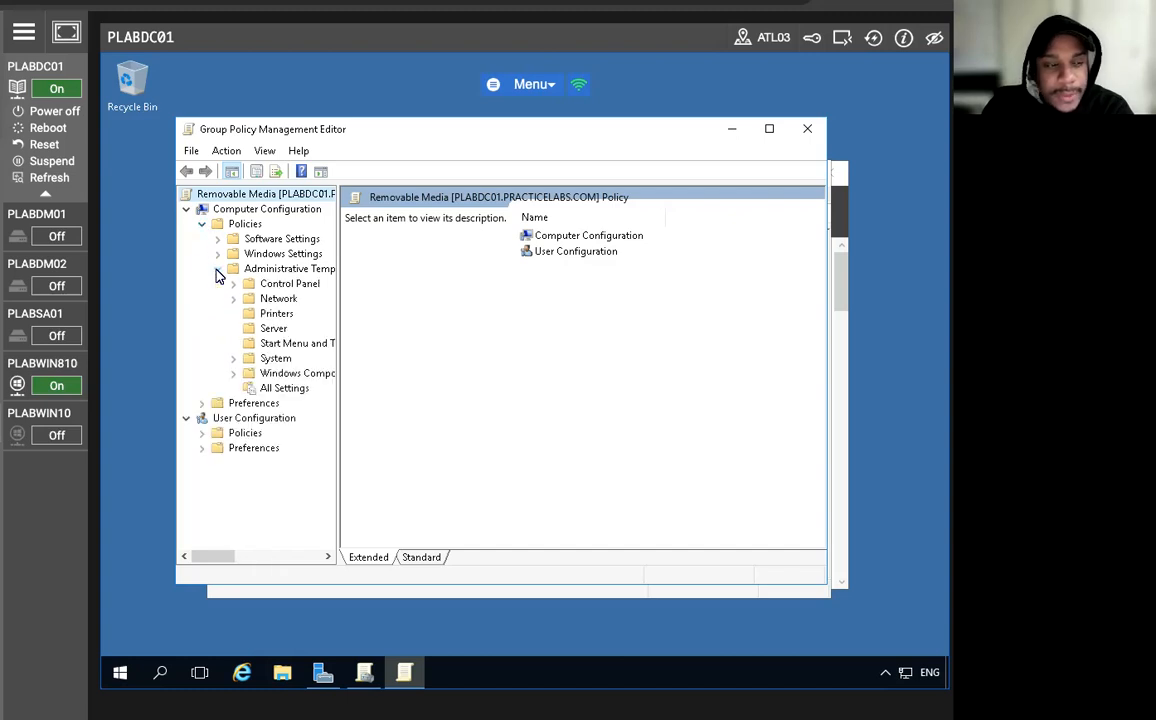
left_click(233, 359)
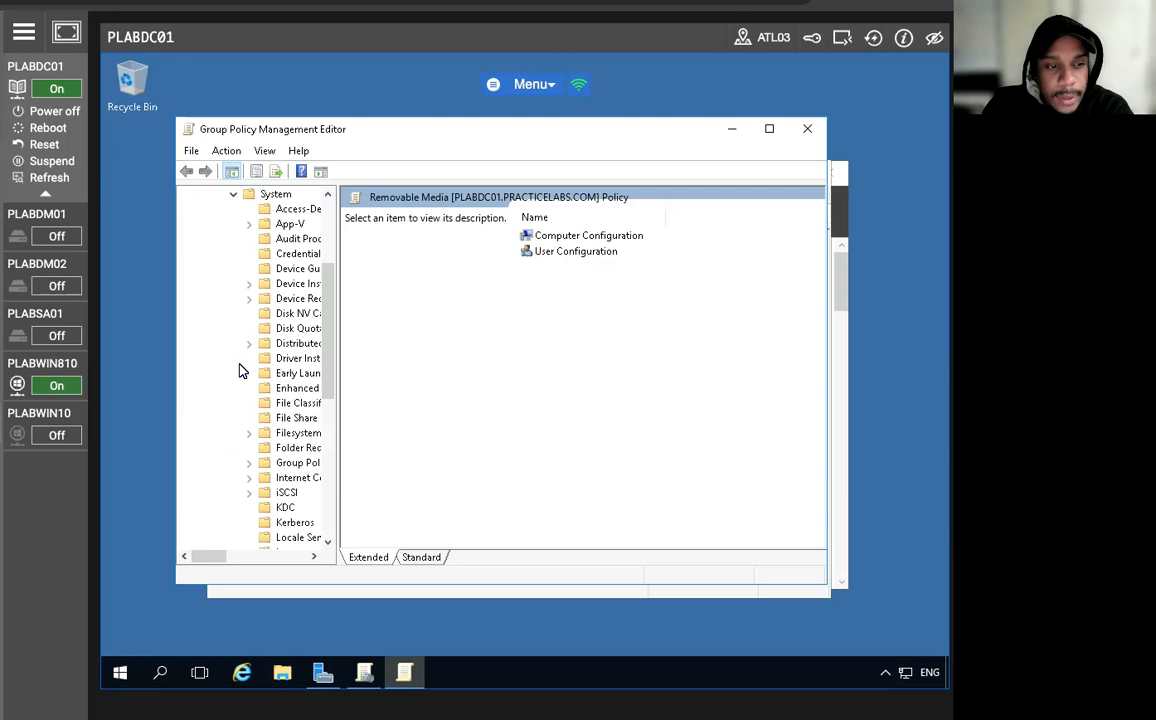
left_click(276, 195)
scroll(519, 393, "down", 12)
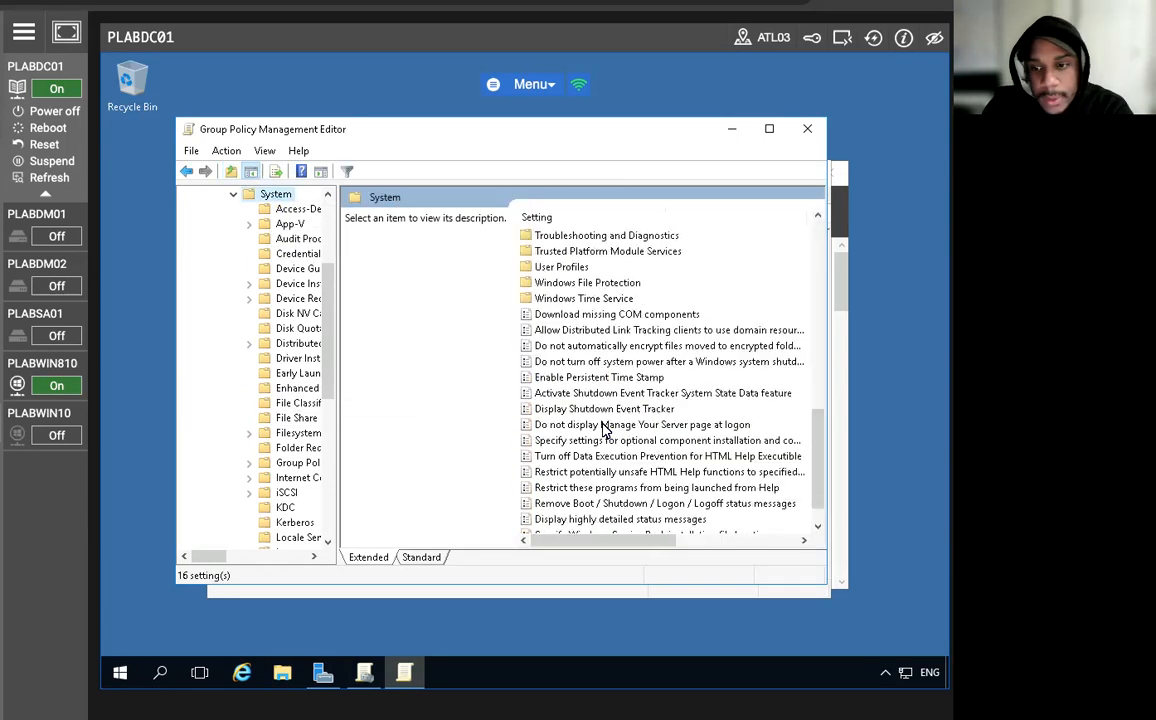
scroll(605, 430, "up", 2)
double_click(580, 237)
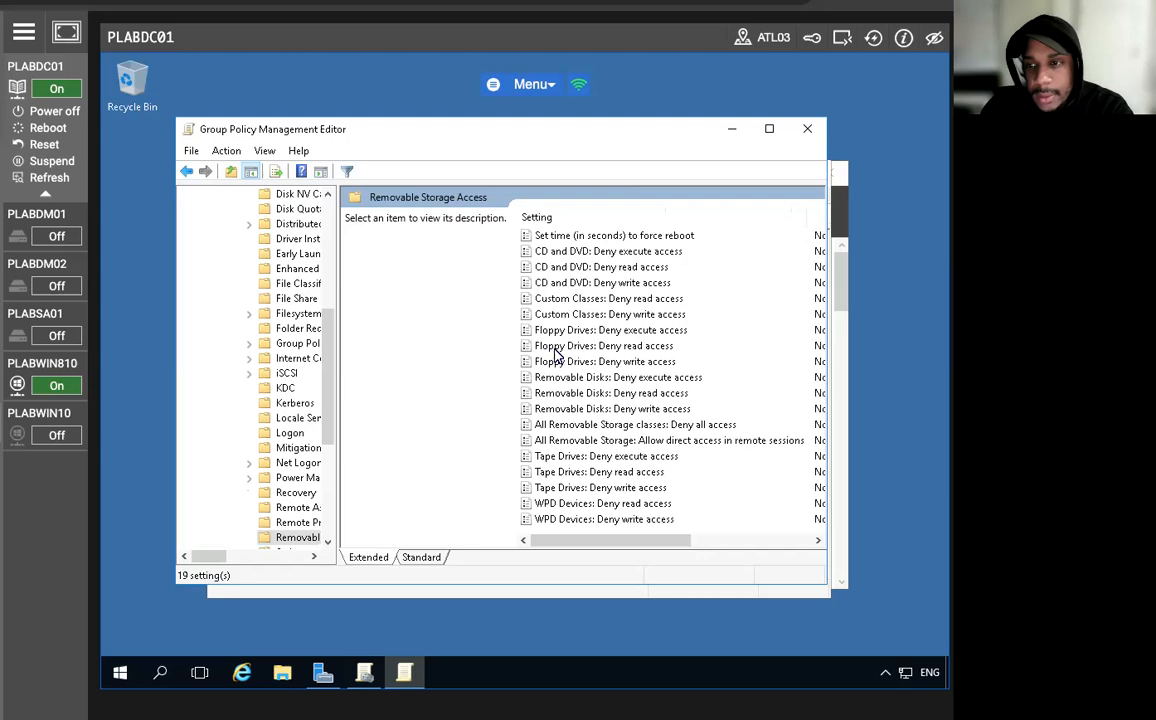
Maximize the Group Policy Management Editor and sort the Removable Storage Access policies by setting name.
scroll(557, 357, "right", 2)
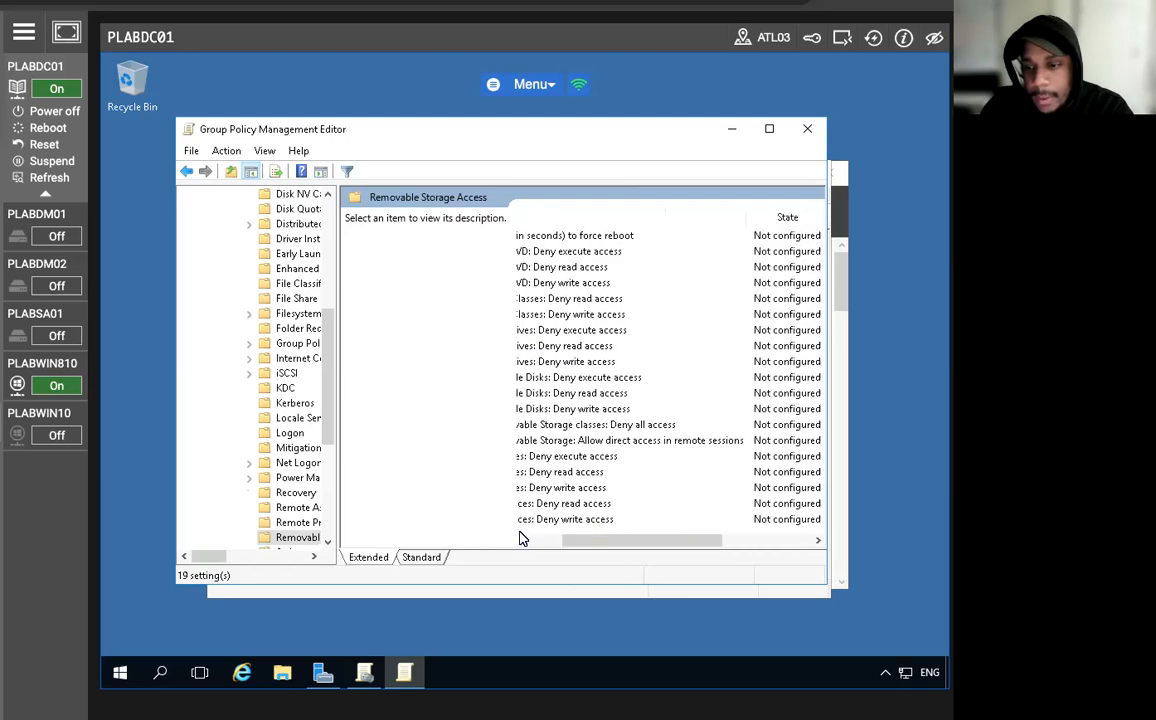
left_click_drag(572, 541, 508, 541)
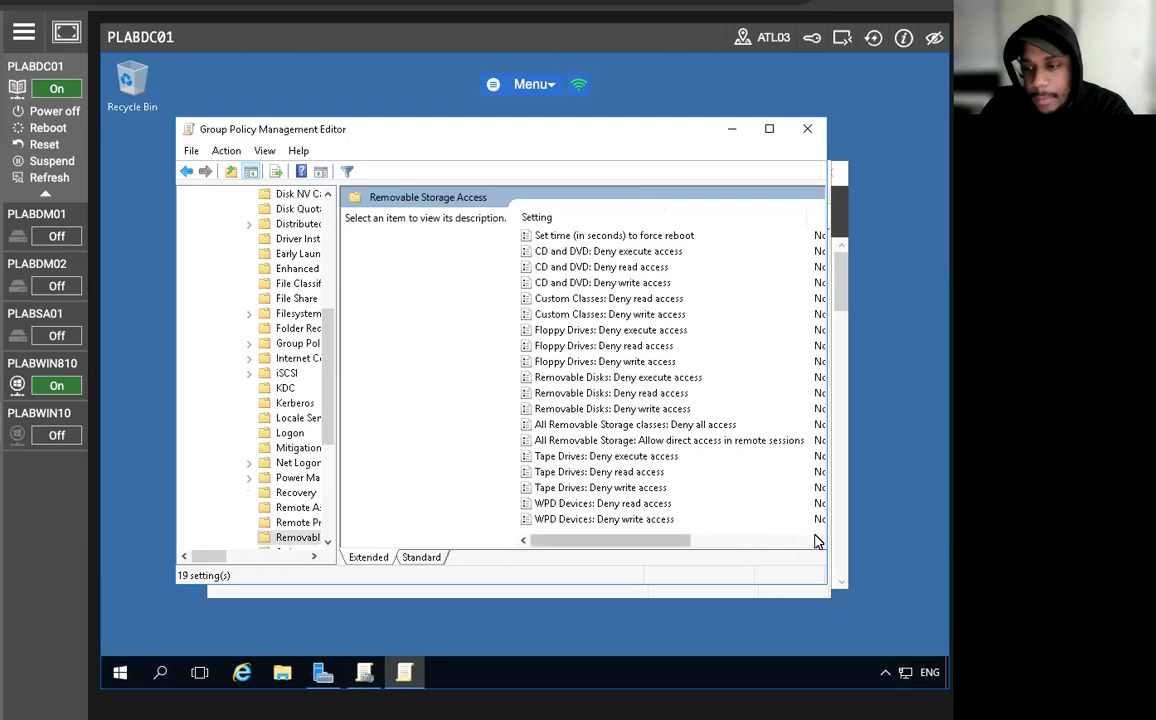
scroll(735, 443, "right", 1)
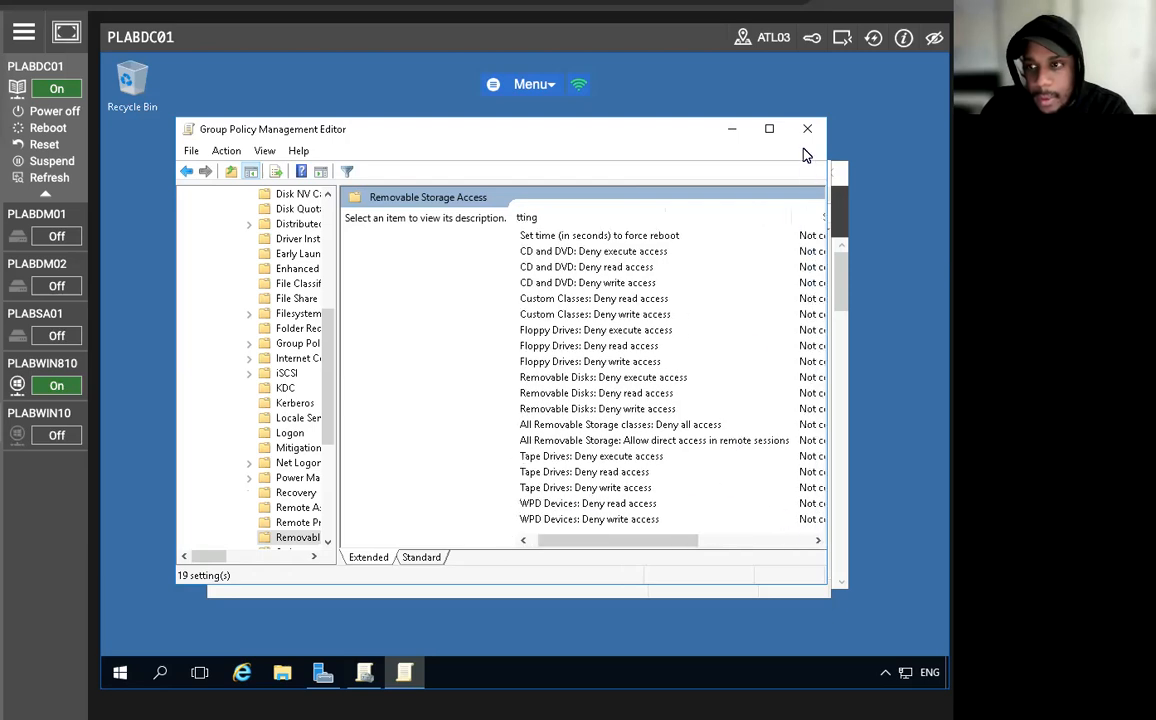
left_click(769, 128)
scroll(817, 333, "right", 1)
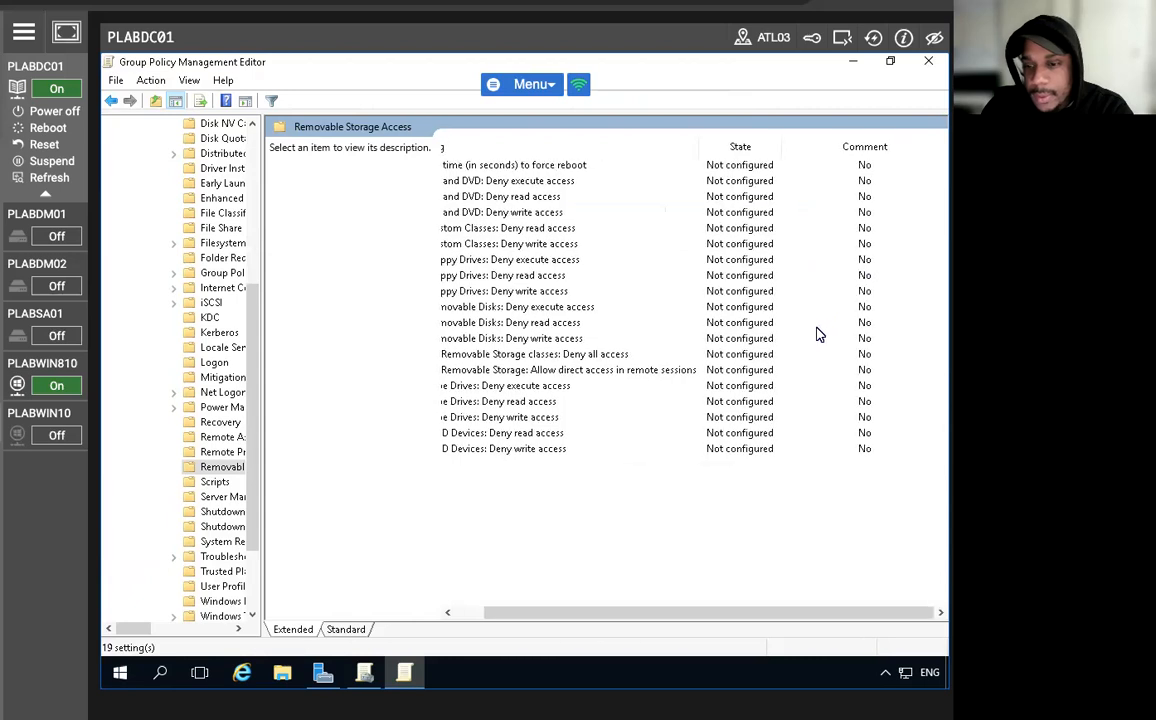
scroll(808, 341, "left", 2)
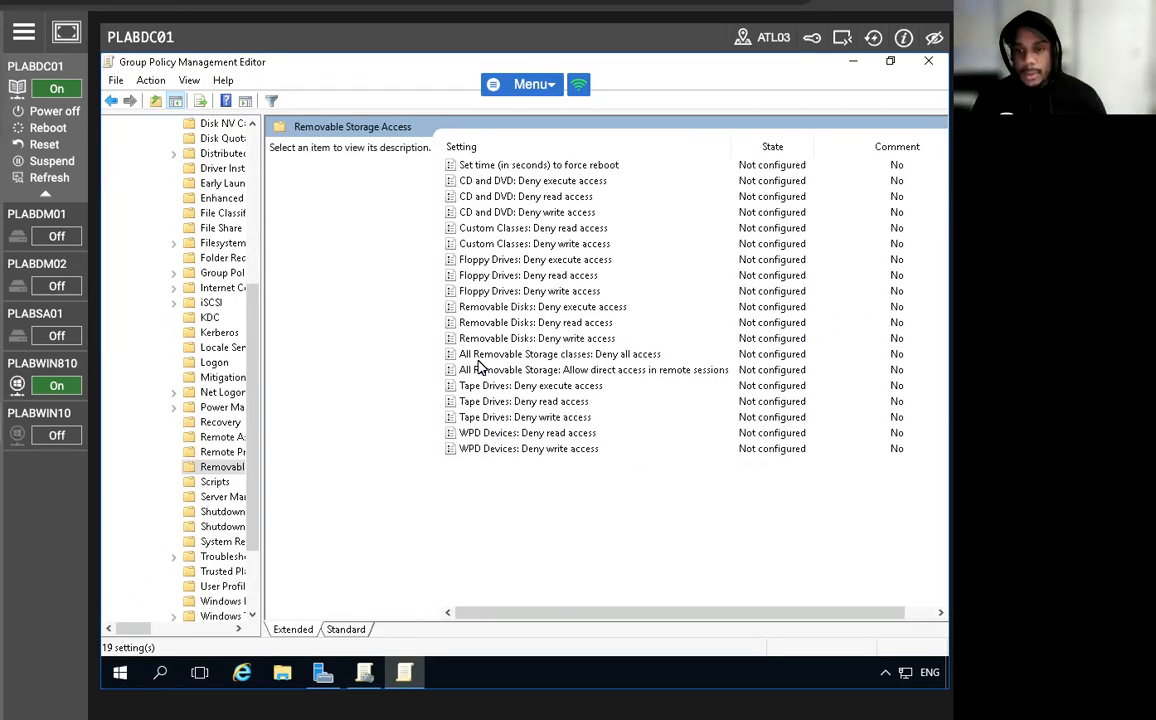
left_click(471, 148)
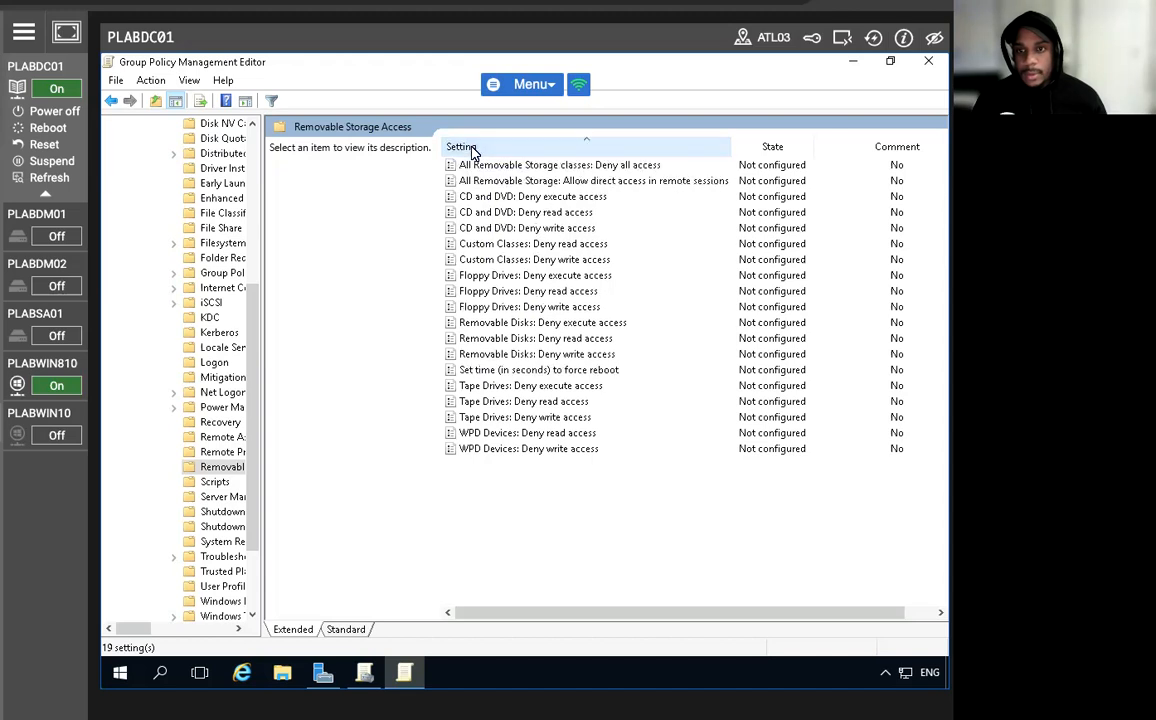
Enable the "Removable Disks: Deny write access" policy and close both the policy editor and Group Policy Management.
left_click(484, 325)
left_click(500, 355)
right_click(503, 357)
left_click(517, 362)
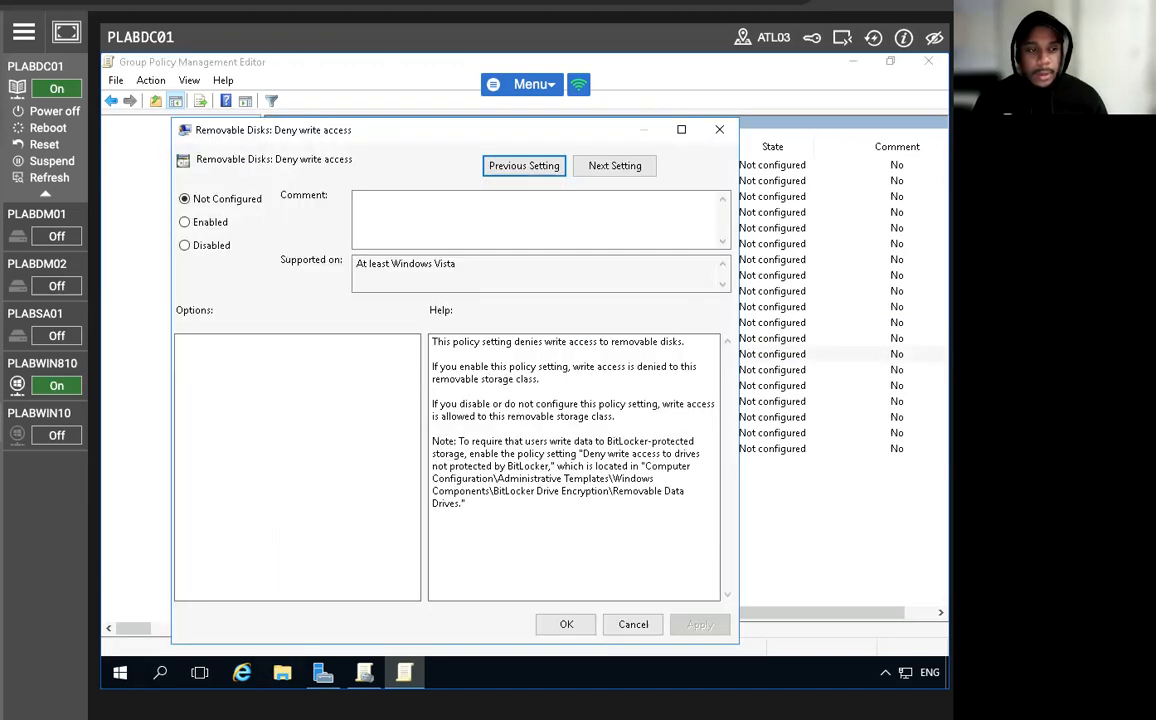
left_click(184, 221)
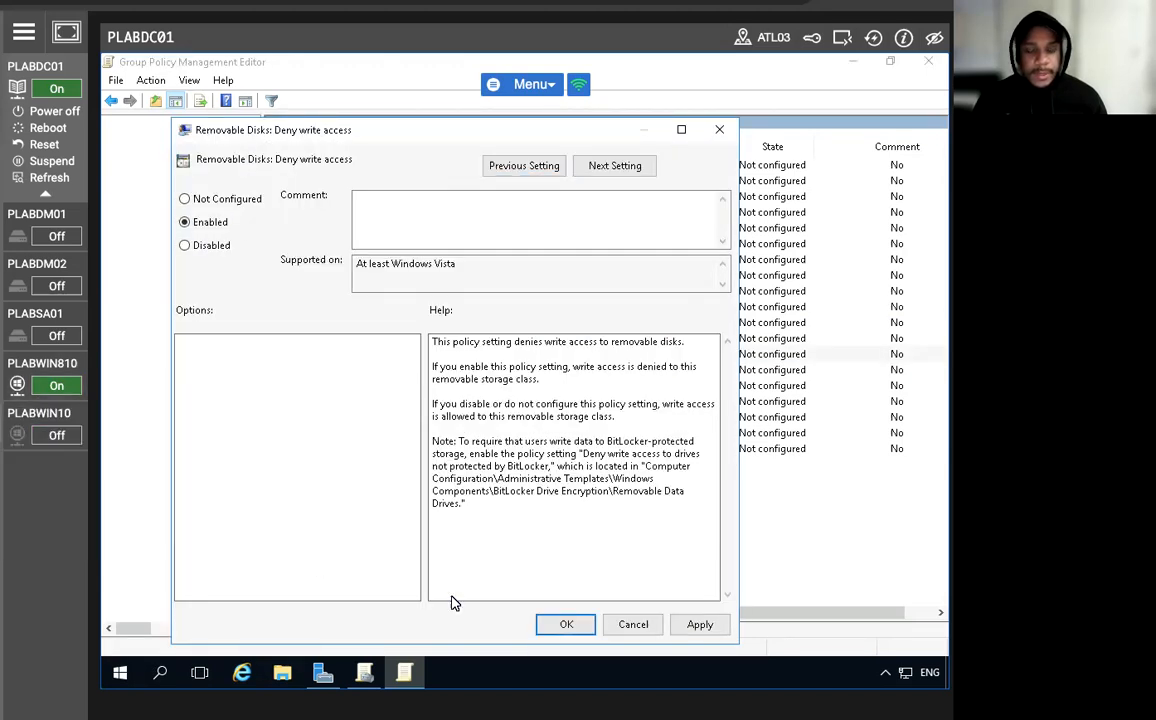
left_click(551, 627)
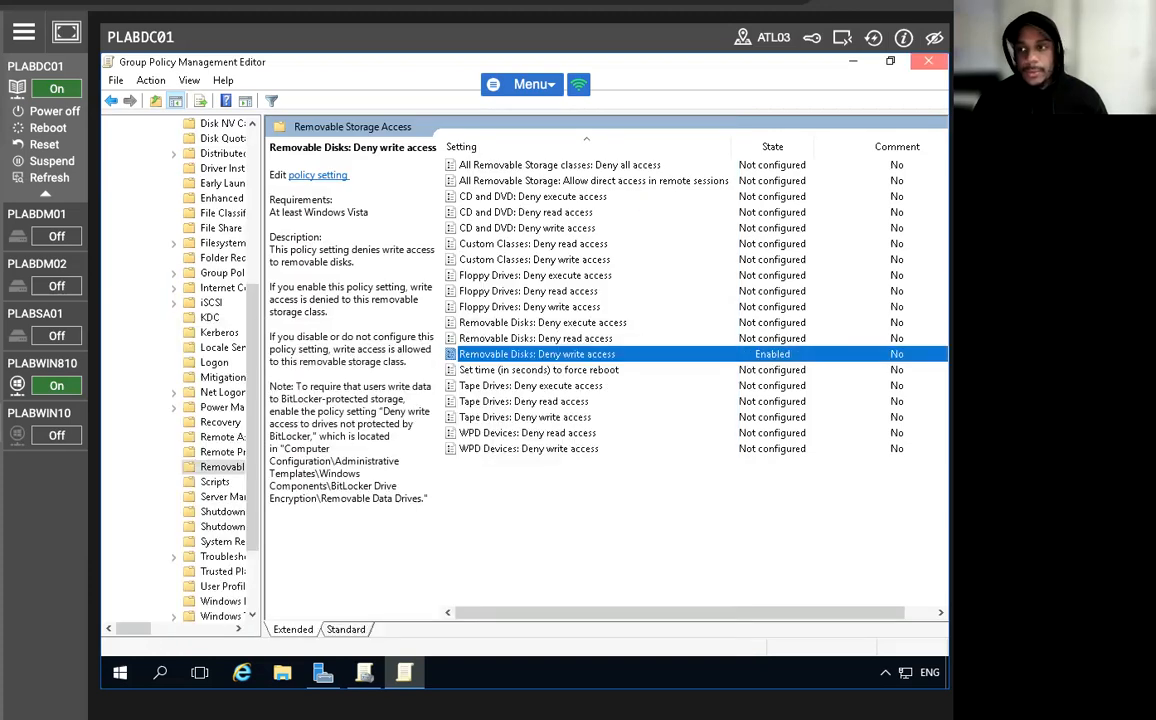
left_click(928, 61)
left_click(810, 173)
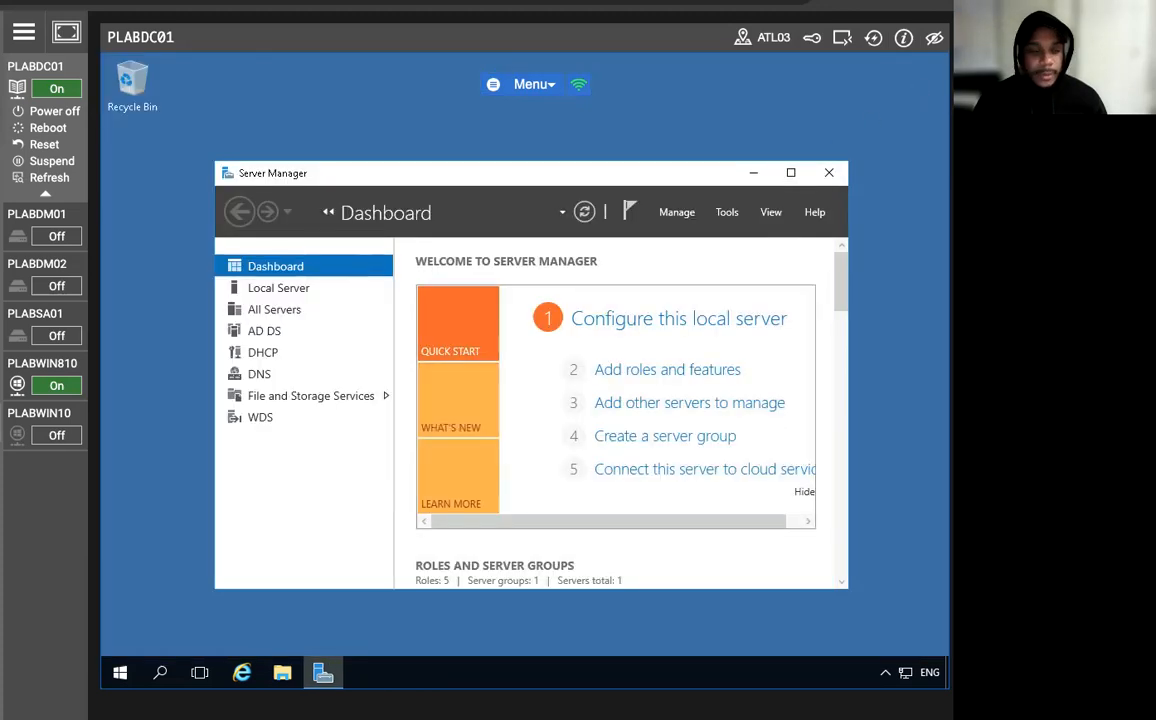